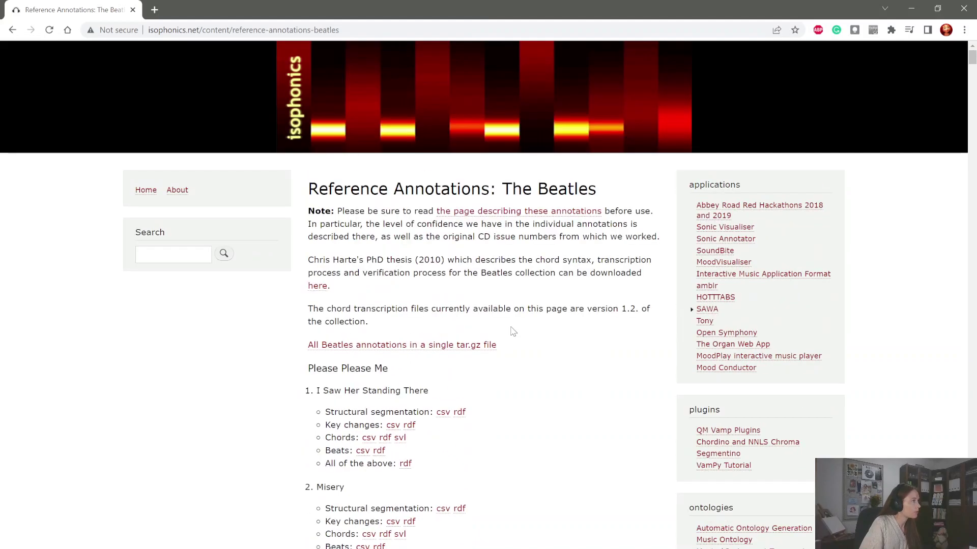
Open the Isophonics website's About page to read who provides the annotation data
left_click(186, 194)
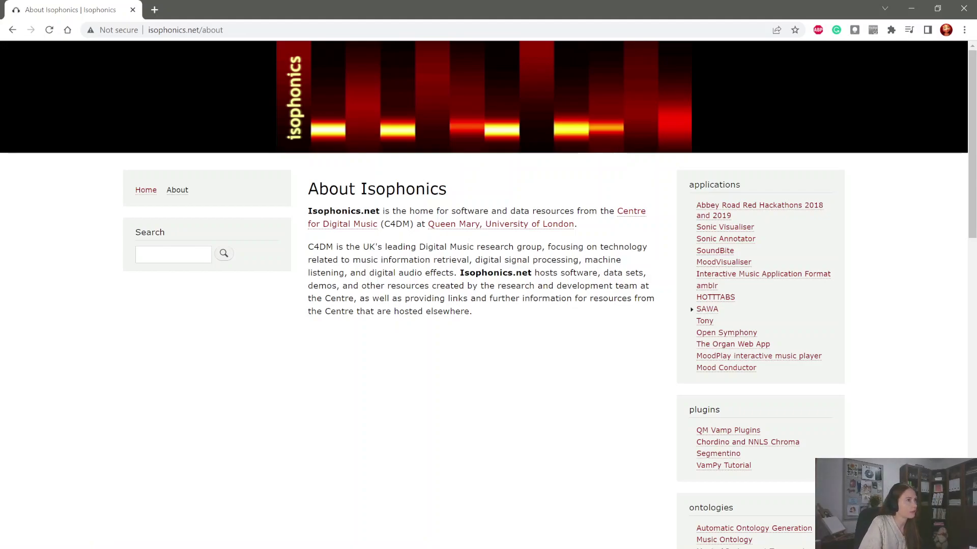
Switch to Power BI Desktop and open the Beatles Joined query in the Power Query Editor
key("alt+Tab")
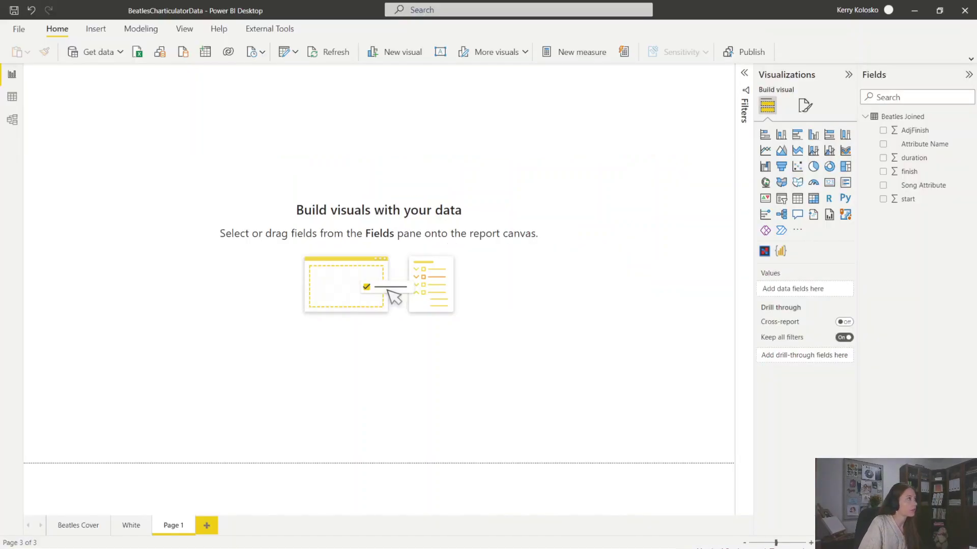
left_click(286, 57)
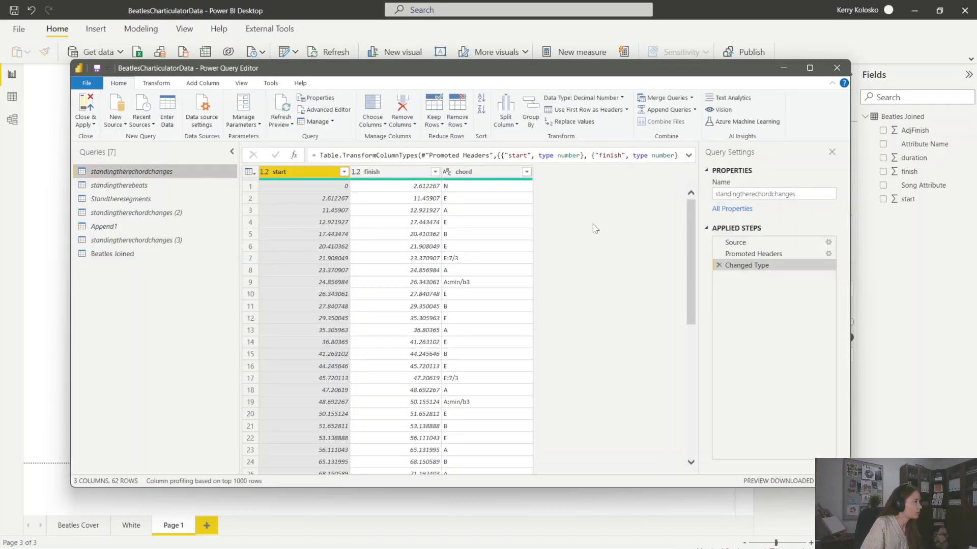
left_click(131, 260)
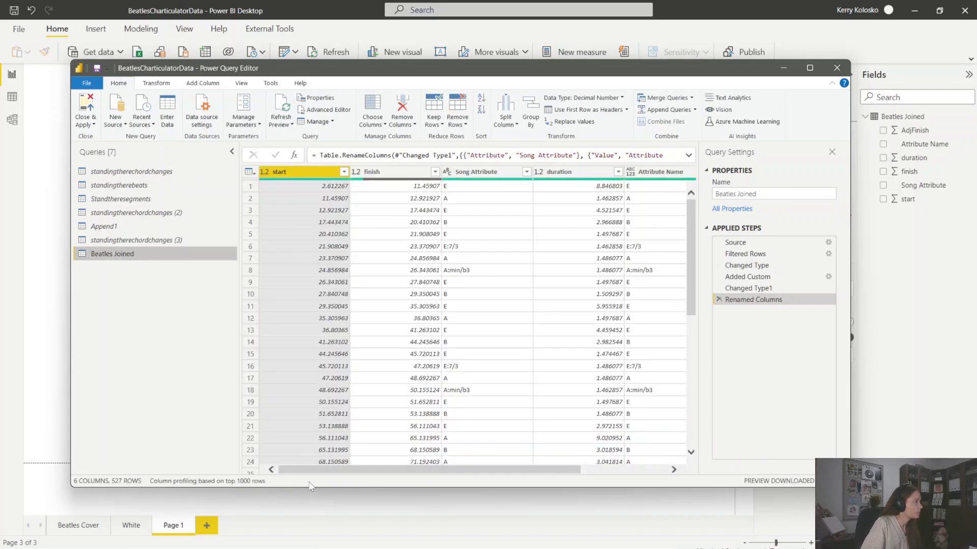
Examine the chord, beat and segment rows of the Beatles Joined query and their Song Attribute and Attribute Name values
left_click_drag(397, 468, 441, 474)
scroll(450, 389, "down", 9)
scroll(449, 390, "up", 9)
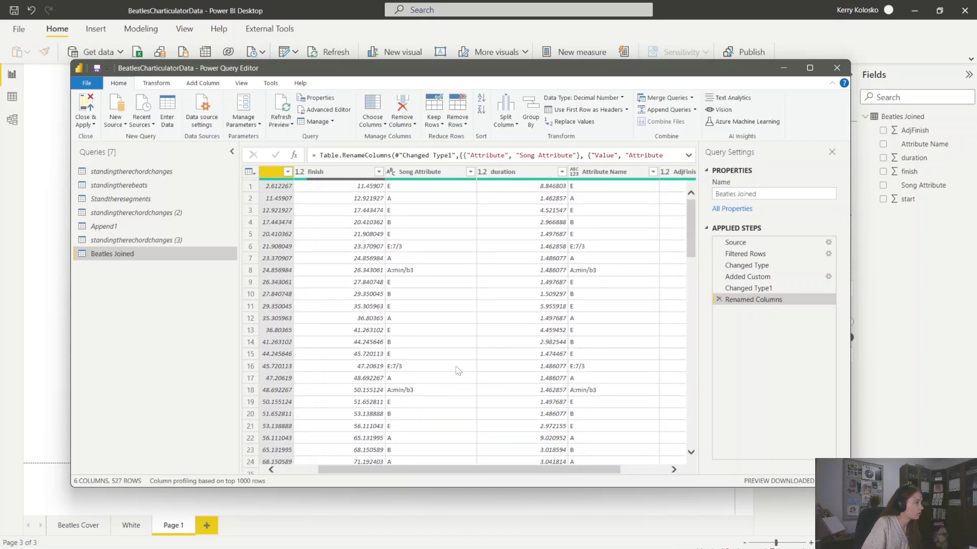
scroll(491, 379, "down", 18)
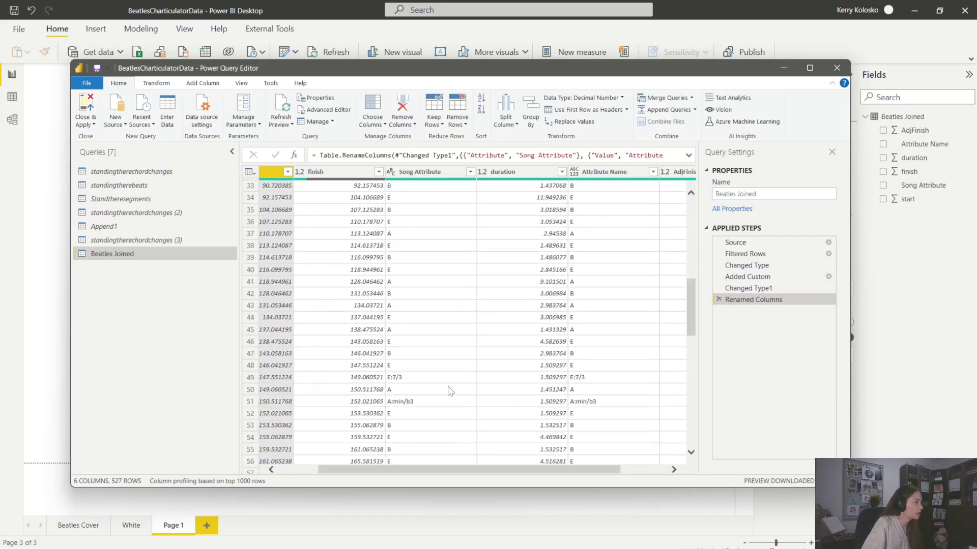
scroll(449, 391, "down", 20)
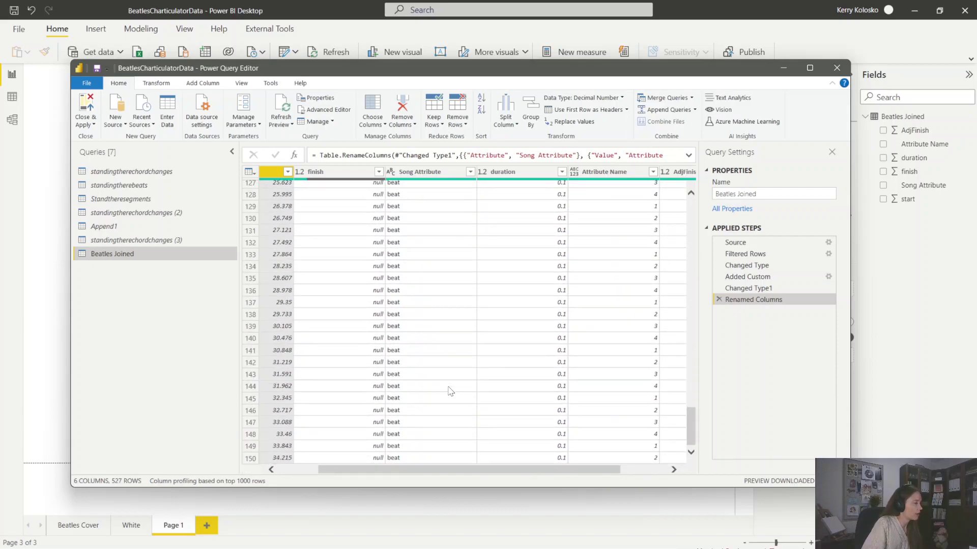
scroll(449, 391, "up", 13)
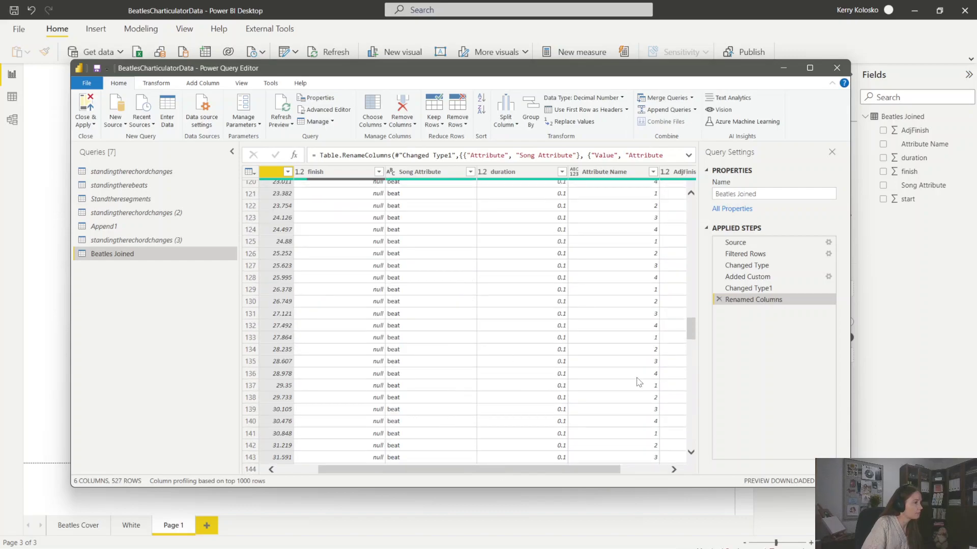
scroll(635, 212, "up", 2)
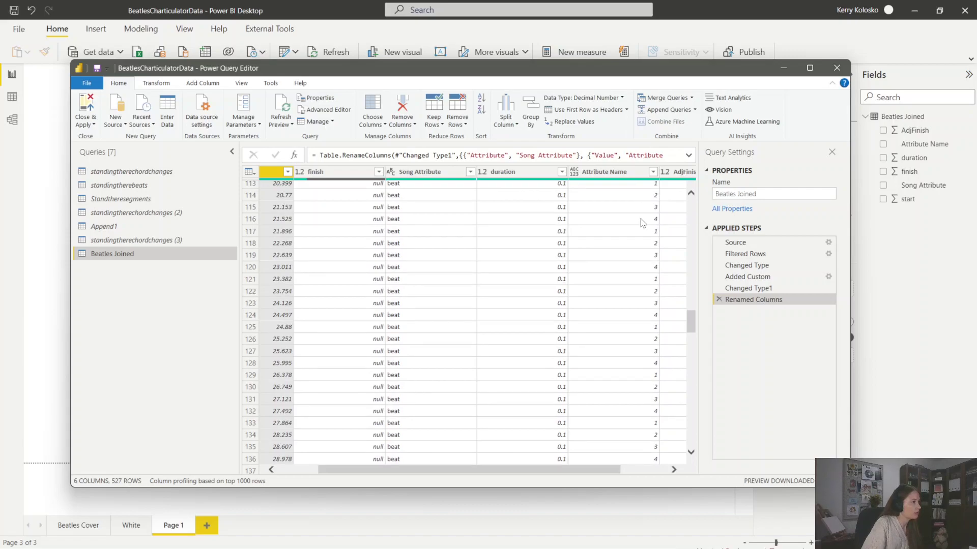
scroll(449, 395, "down", 20)
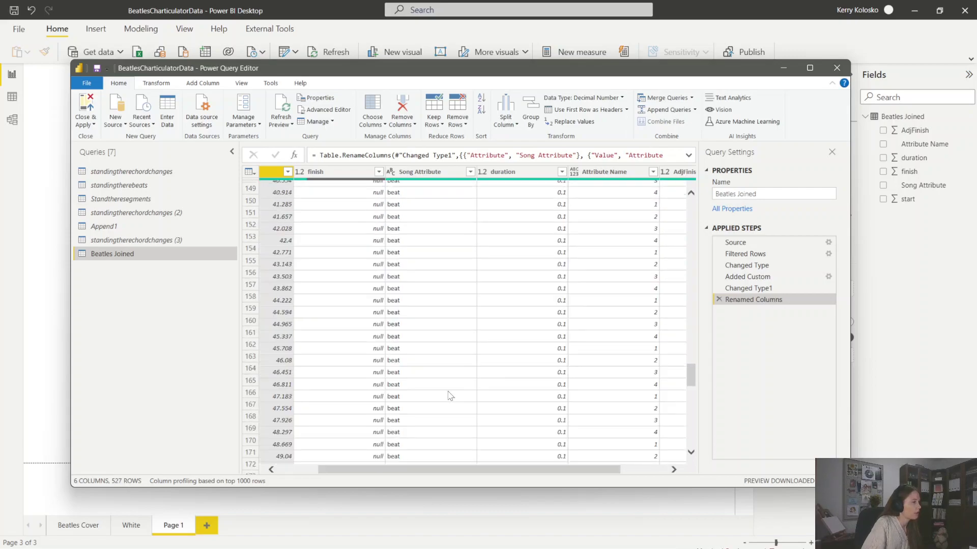
scroll(450, 395, "down", 20)
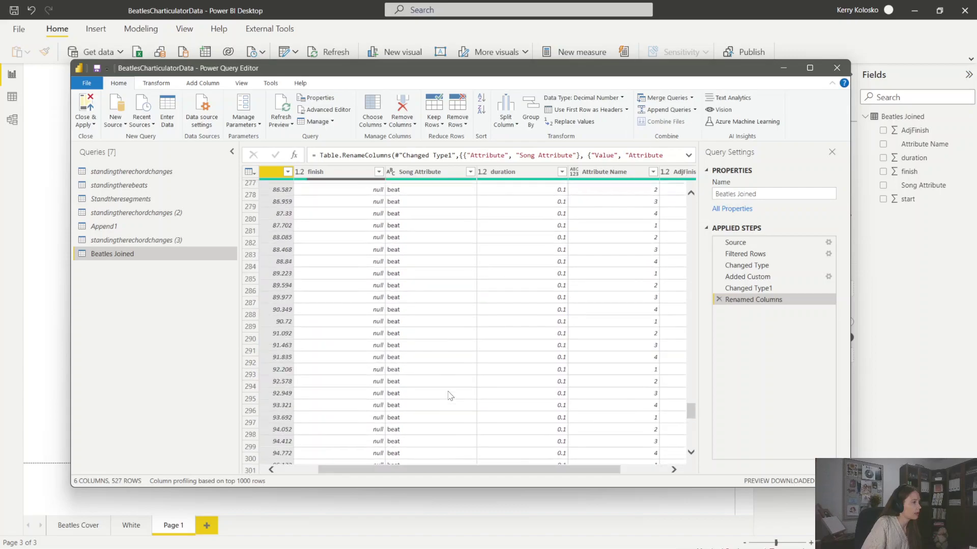
scroll(449, 395, "down", 20)
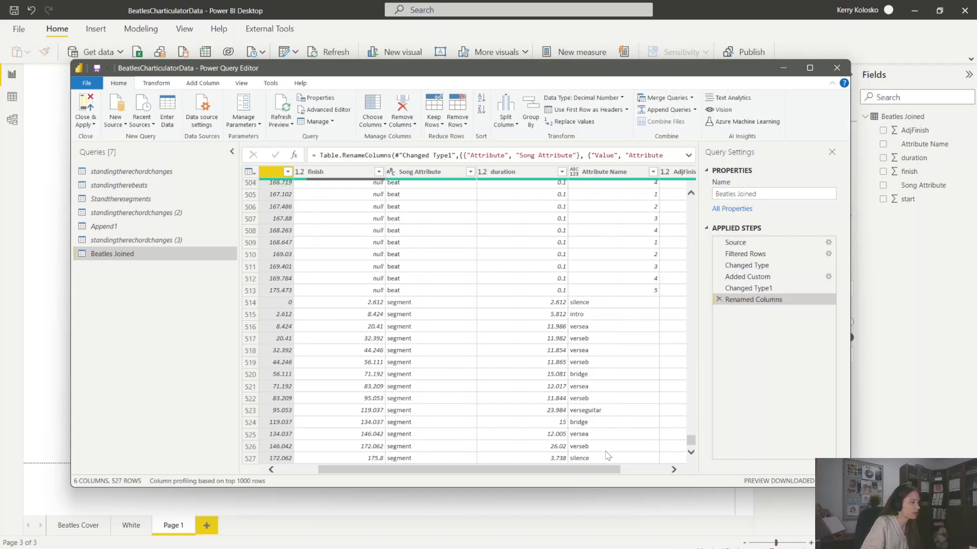
left_click_drag(692, 443, 689, 204)
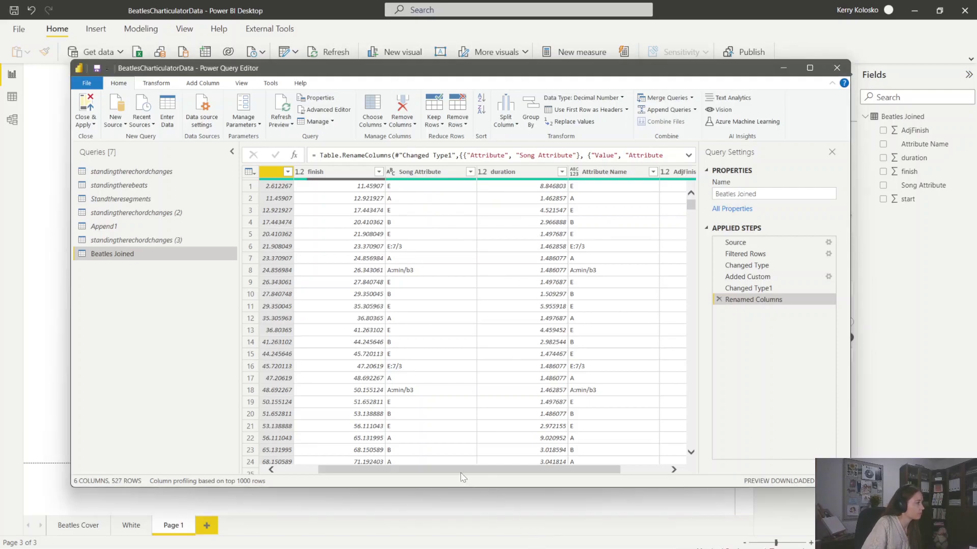
Review the duration, finish and AdjFinish columns of the Beatles Joined query, and close the Power Query Editor
left_click_drag(452, 474, 539, 475)
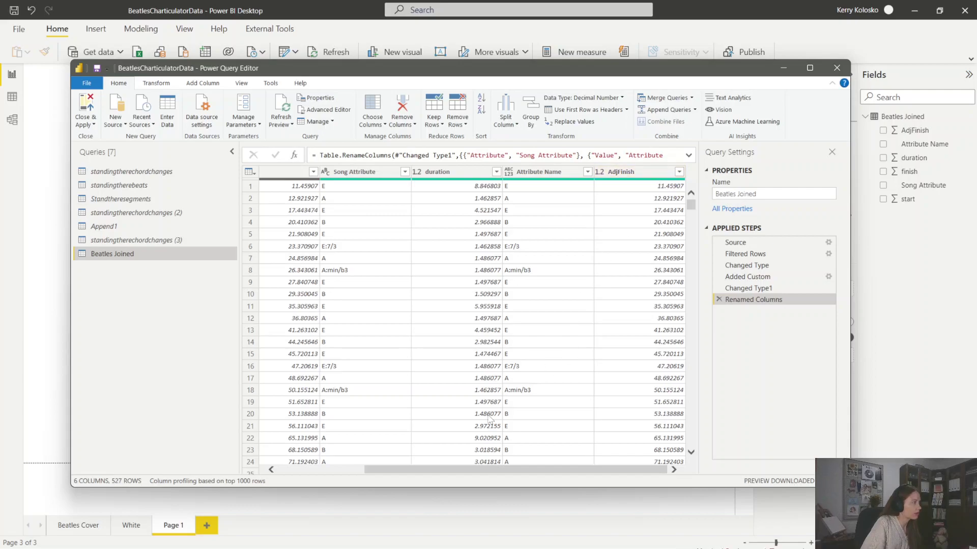
left_click_drag(514, 476, 487, 477)
scroll(524, 429, "down", 15)
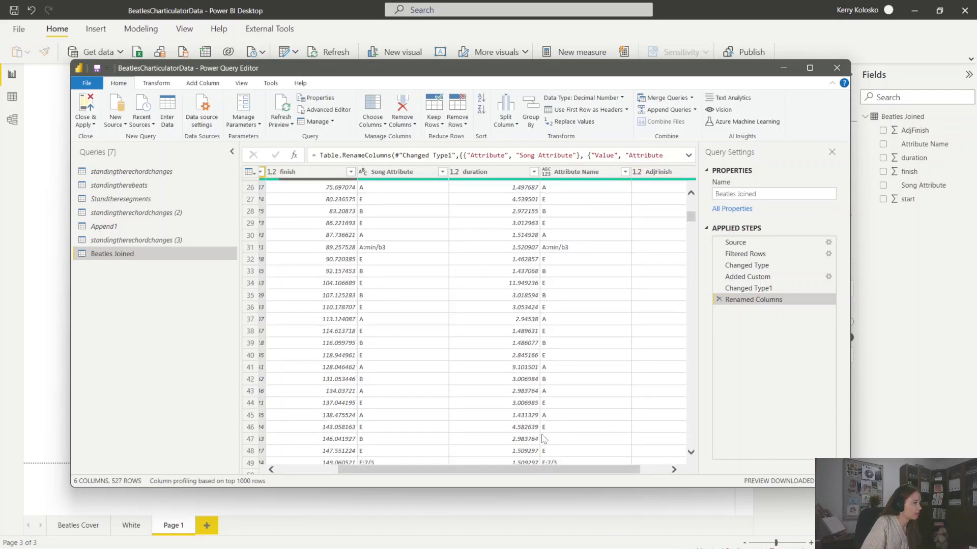
scroll(544, 438, "down", 7)
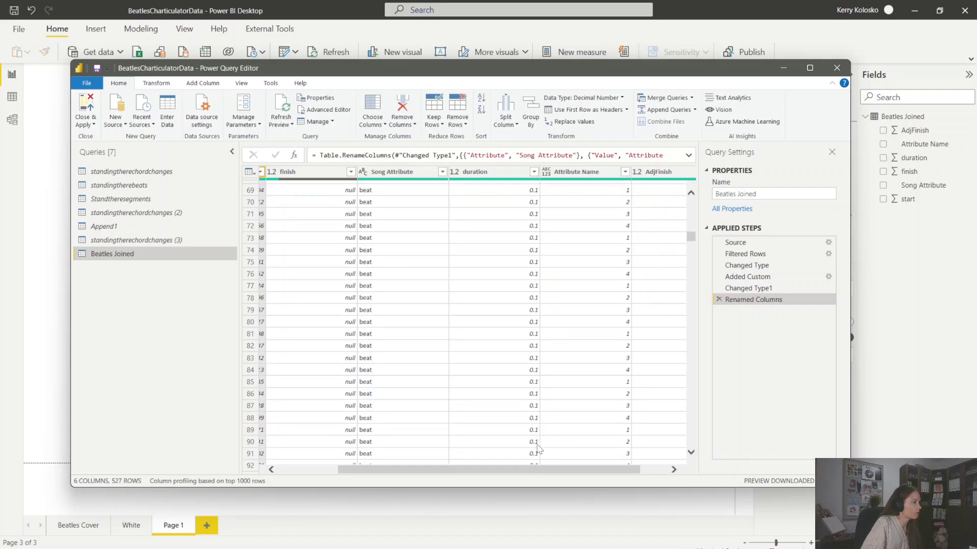
left_click_drag(532, 475, 447, 471)
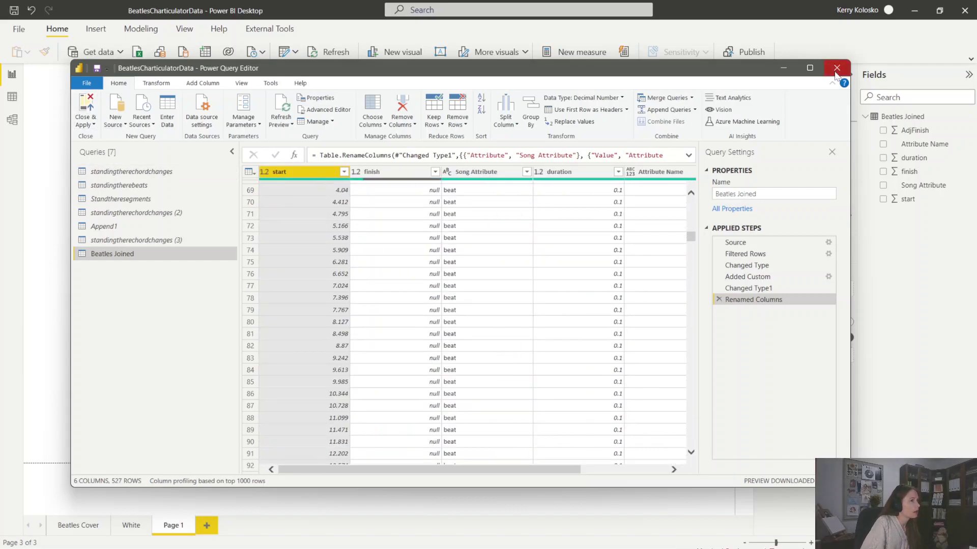
left_click(836, 74)
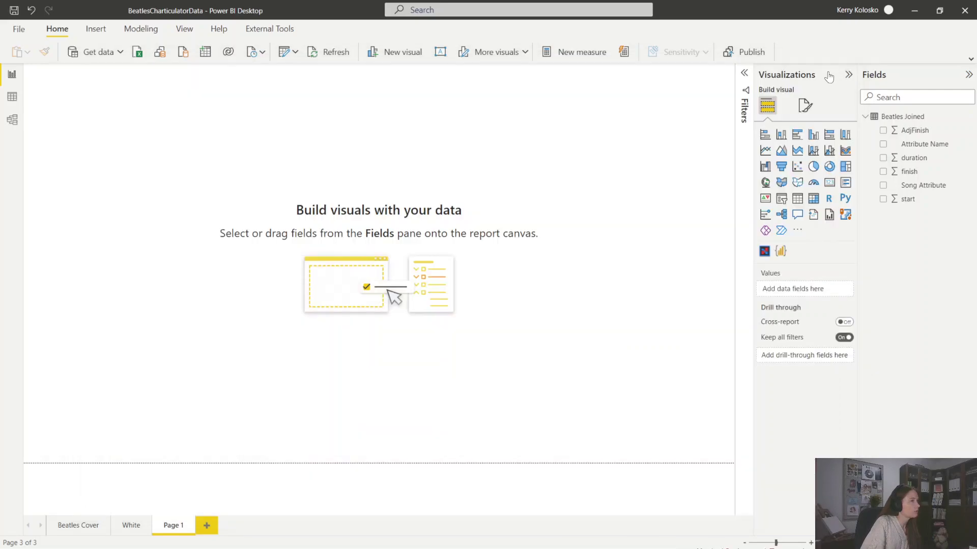
left_click(13, 101)
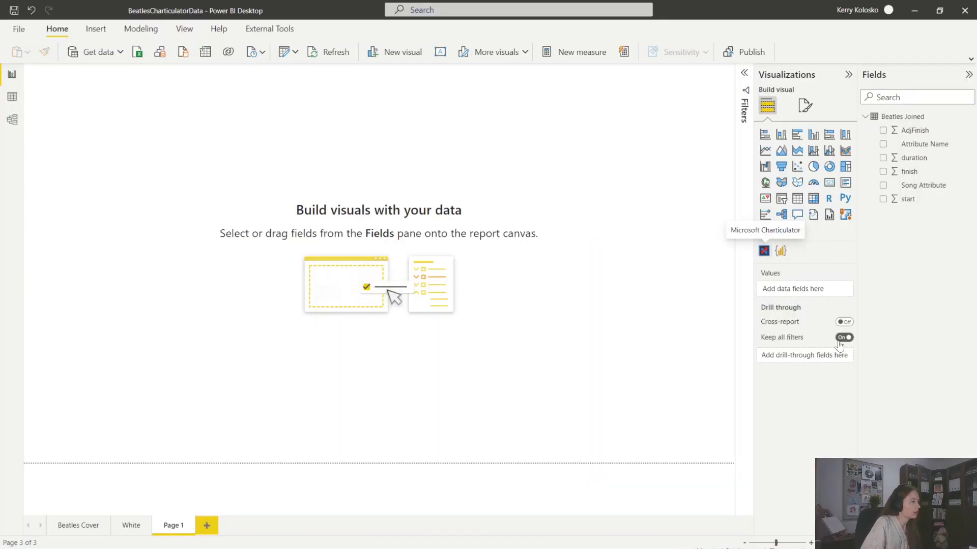
Add a Microsoft Charticulator visual to Page 1, move it away from the page corner and enlarge it across most of the page
left_click(764, 254)
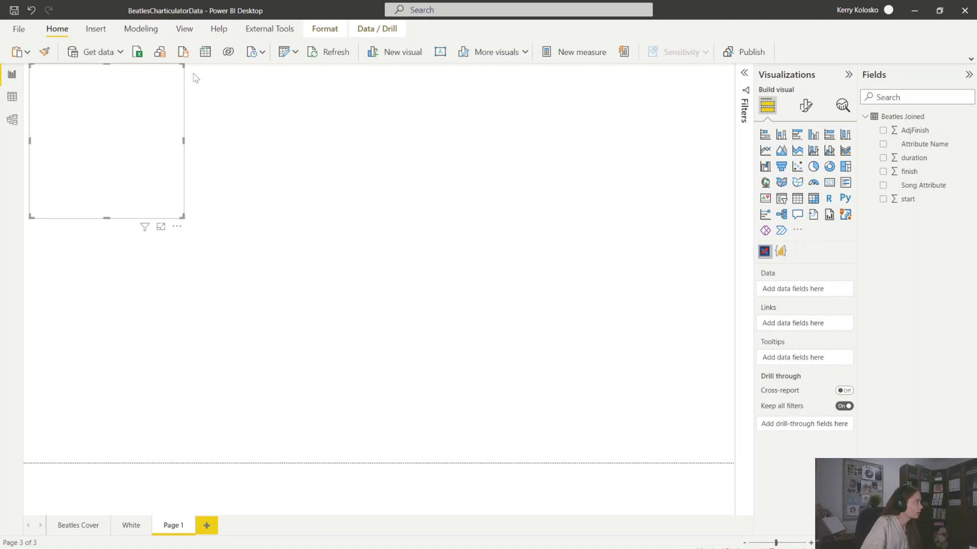
left_click_drag(130, 74, 197, 118)
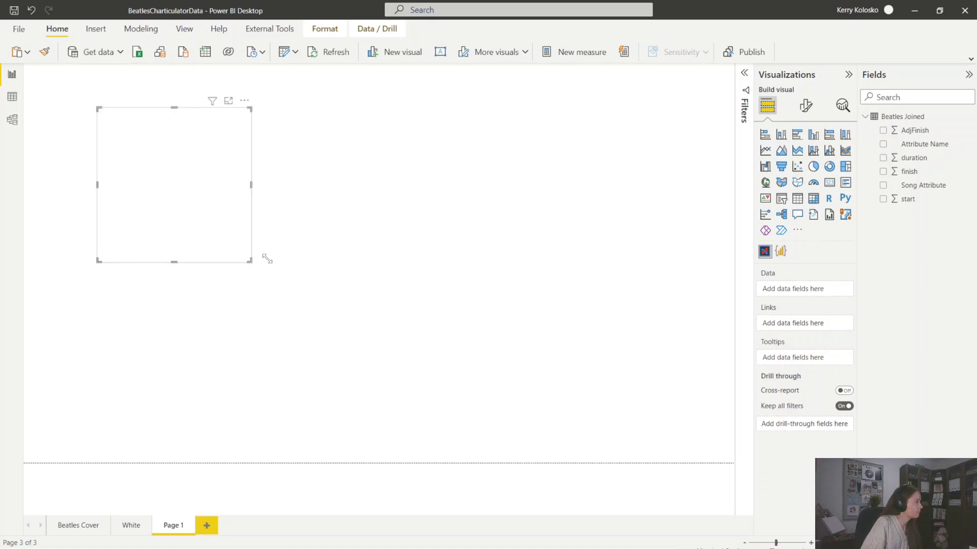
left_click_drag(256, 264, 633, 399)
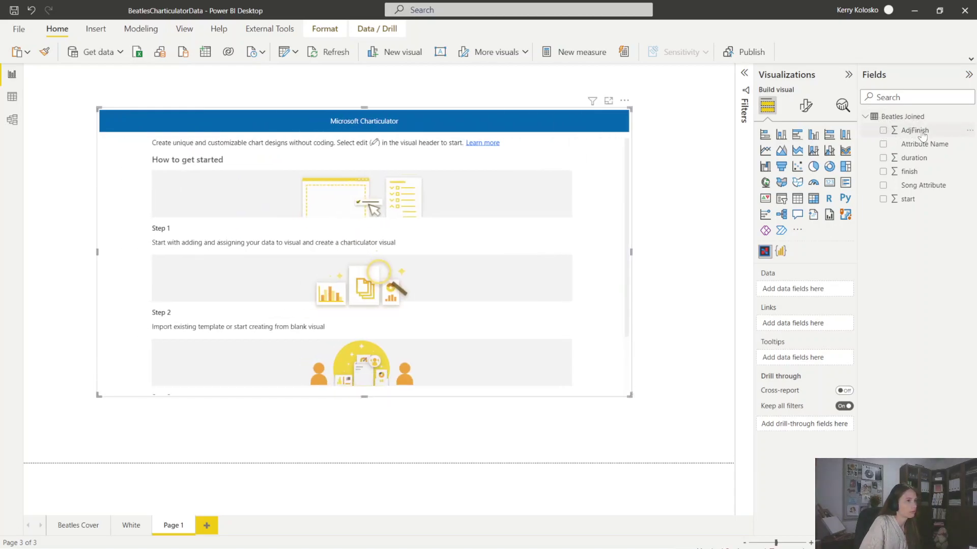
Add Song Attribute, Attribute Name, start and AdjFinish as the Charticulator visual's Data fields
left_click_drag(918, 189, 822, 293)
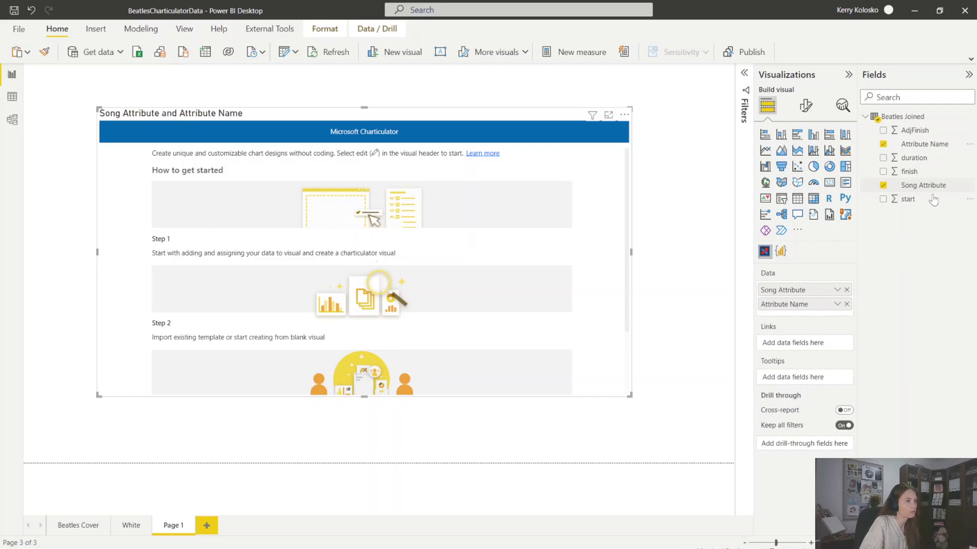
left_click_drag(929, 200, 814, 312)
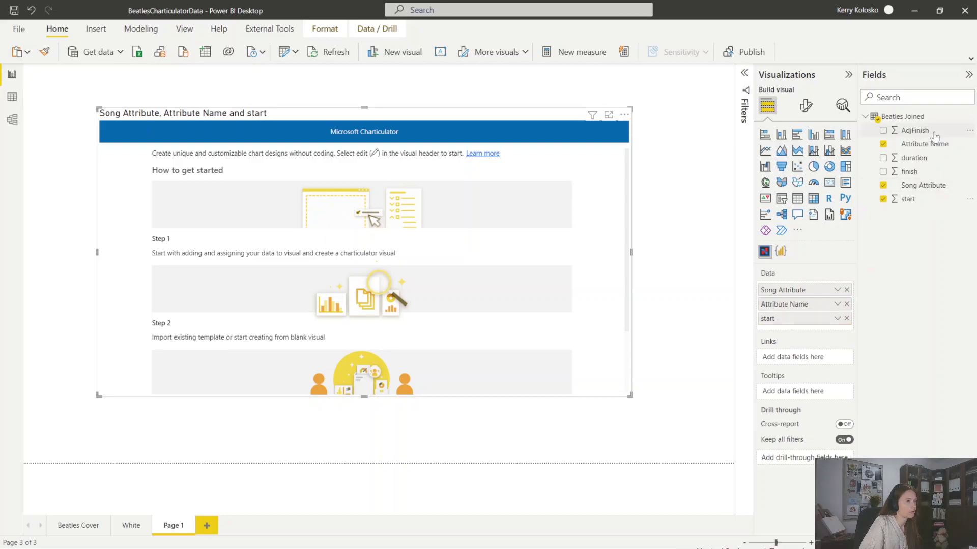
left_click_drag(935, 137, 834, 332)
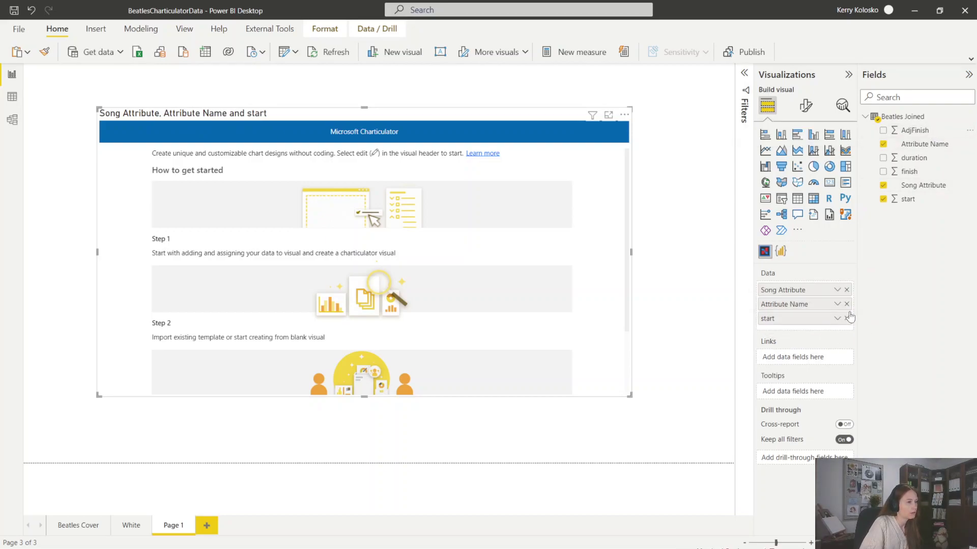
left_click_drag(915, 133, 813, 332)
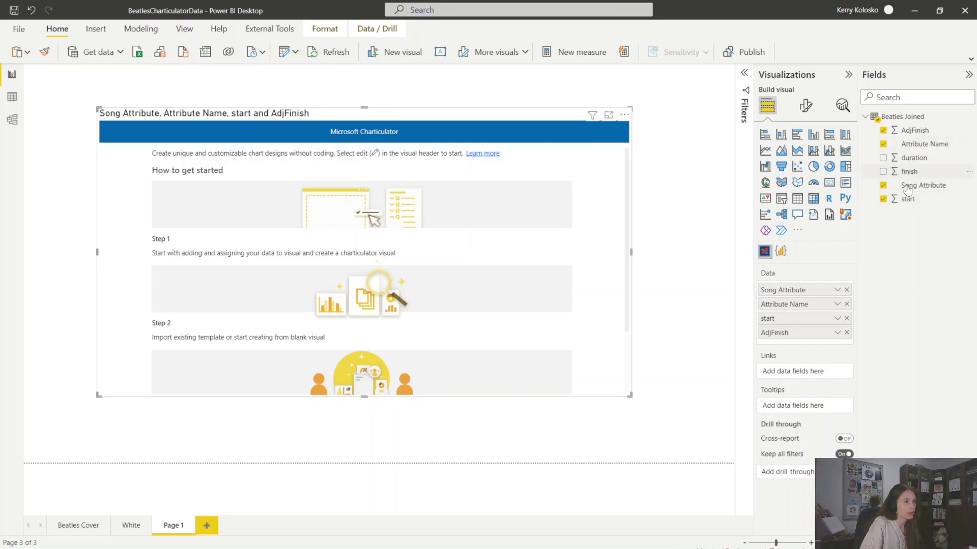
Add Attribute Name, start and duration as the Charticulator visual's Tooltips fields
left_click_drag(913, 145, 797, 411)
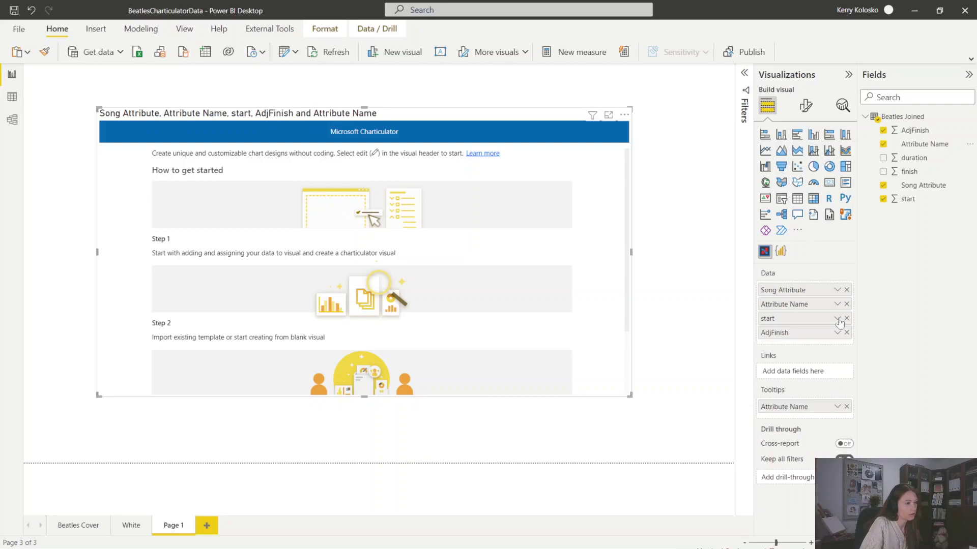
left_click_drag(903, 208, 791, 420)
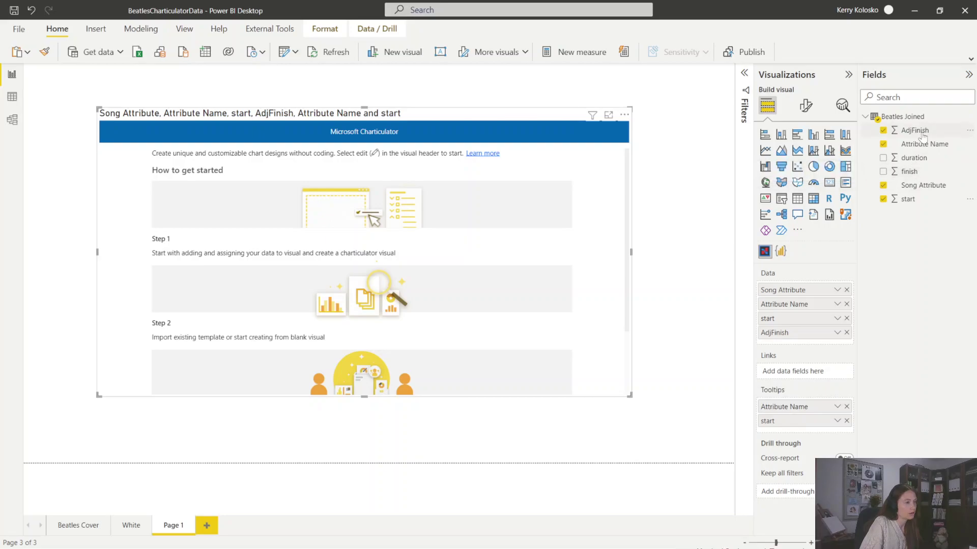
left_click_drag(922, 157, 815, 433)
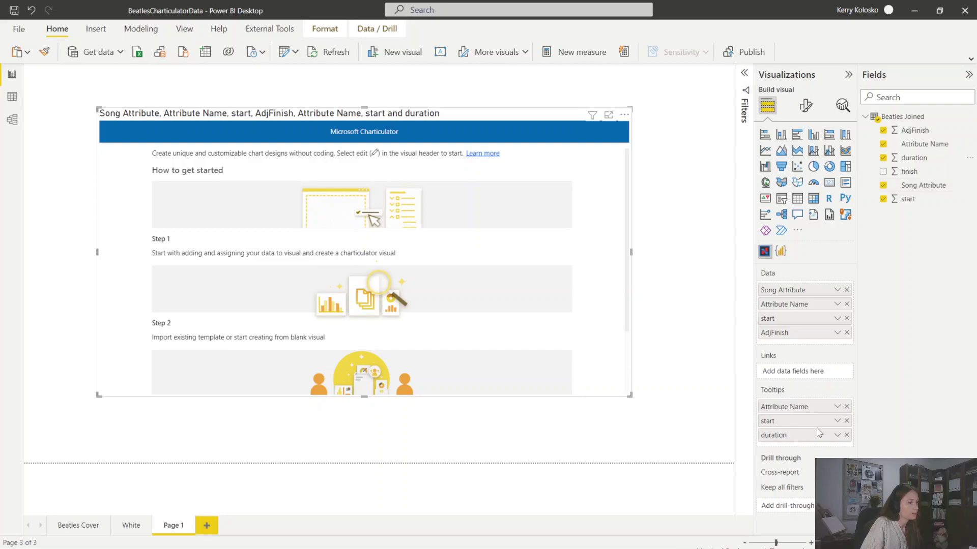
Create a new chart in the Charticulator visual and assign Song Attribute to the plot segment's Y axis
left_click(624, 114)
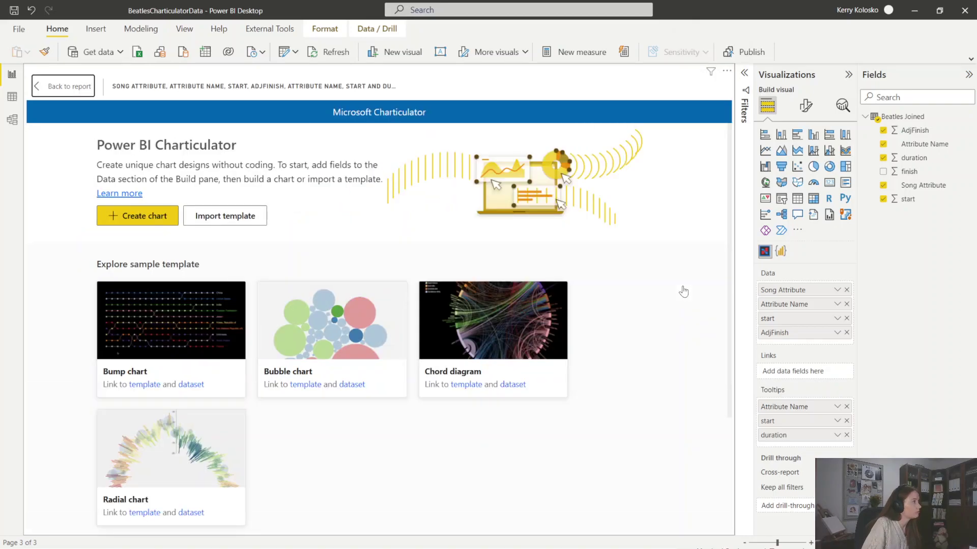
left_click(171, 218)
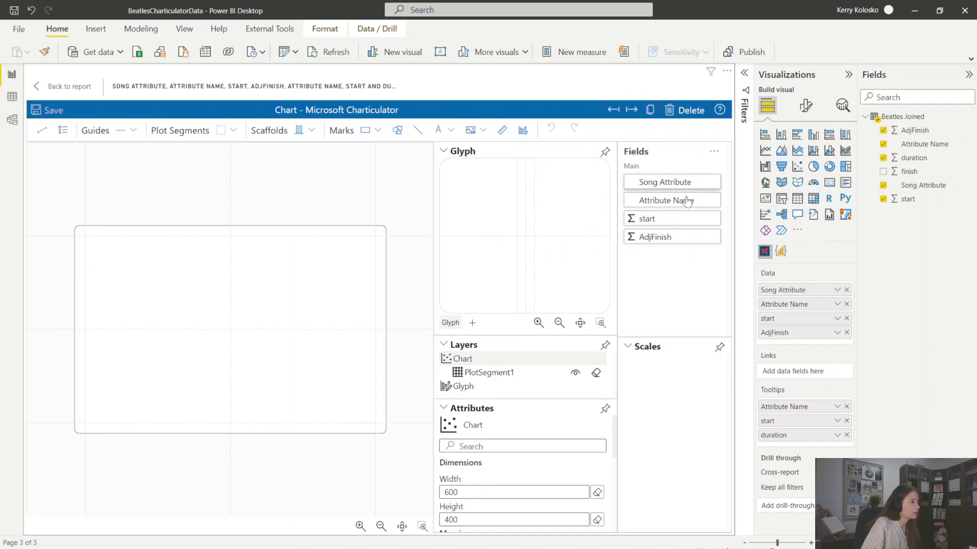
left_click_drag(676, 183, 77, 301)
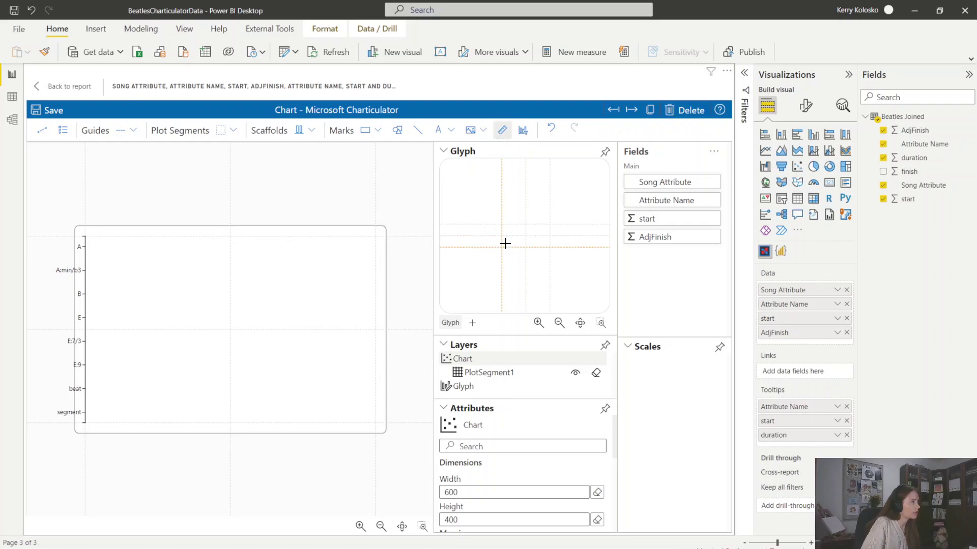
Draw a horizontal data axis across the width of the glyph
left_click_drag(500, 248, 512, 248)
left_click_drag(552, 247, 553, 247)
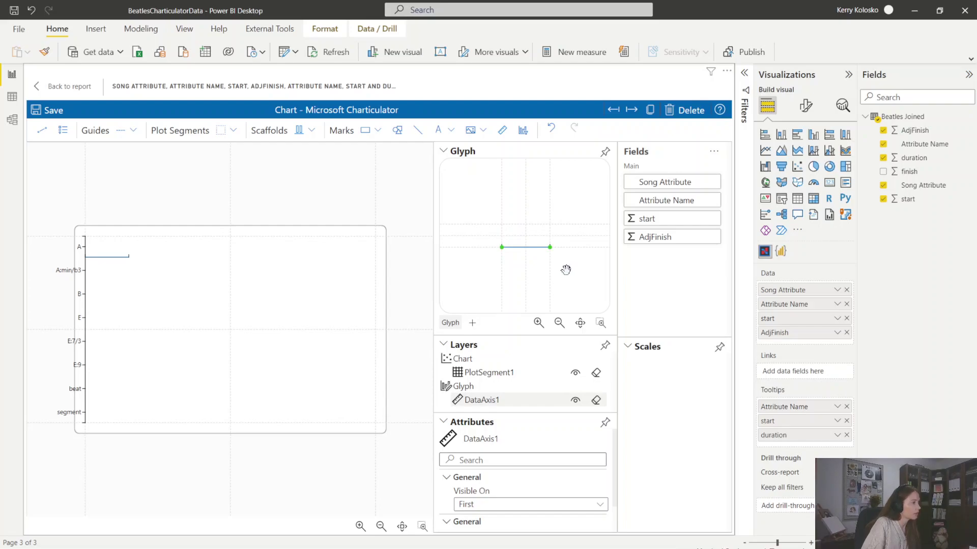
Undock the Glyph editor and enlarge it over the chart canvas to give more working room
scroll(566, 269, "up", 1)
left_click(605, 153)
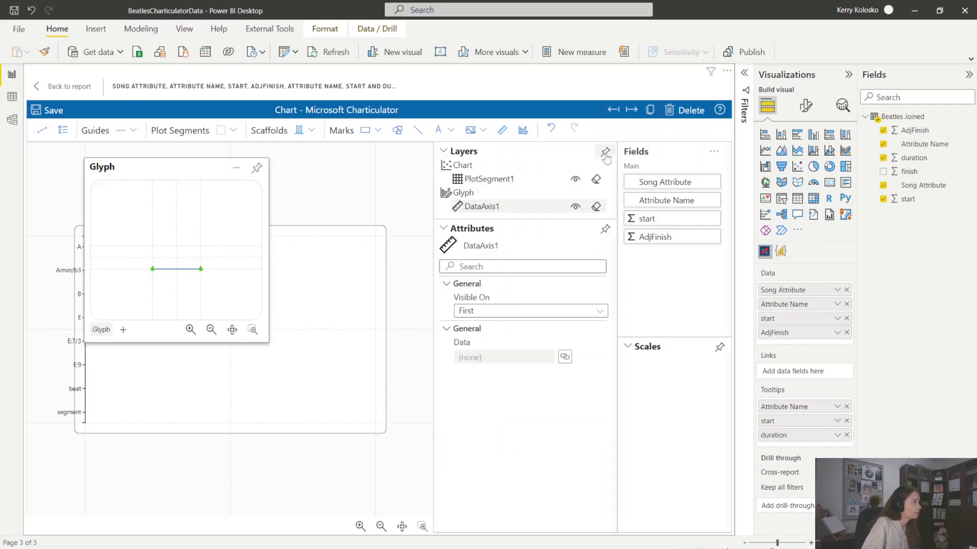
left_click_drag(266, 340, 618, 374)
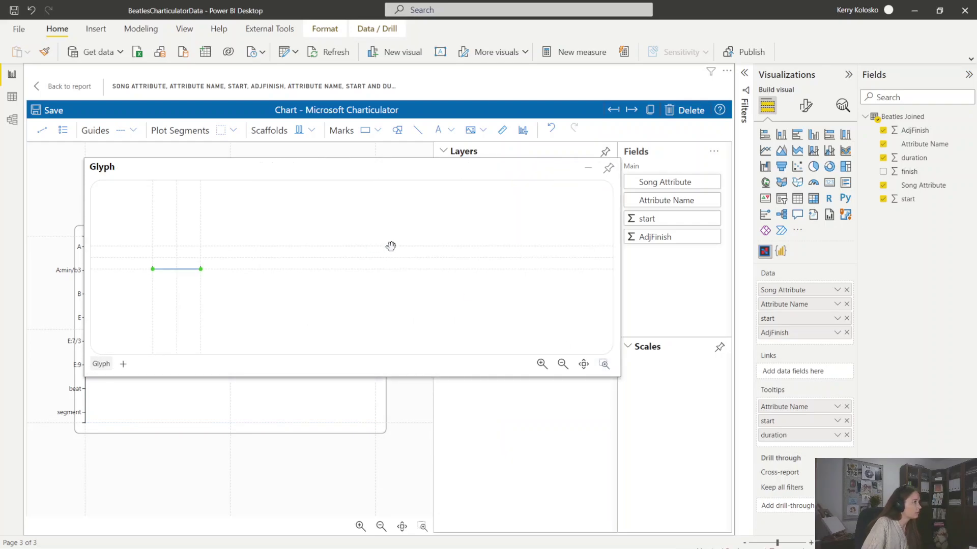
Collapse the floating Glyph editor and set PlotSegment1's sub-layout type to Overlap
left_click(588, 170)
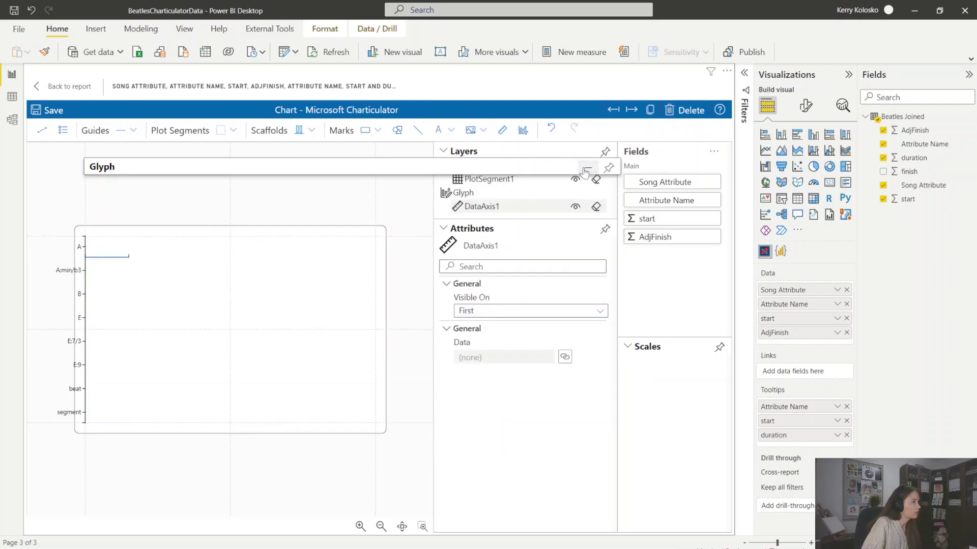
left_click(488, 182)
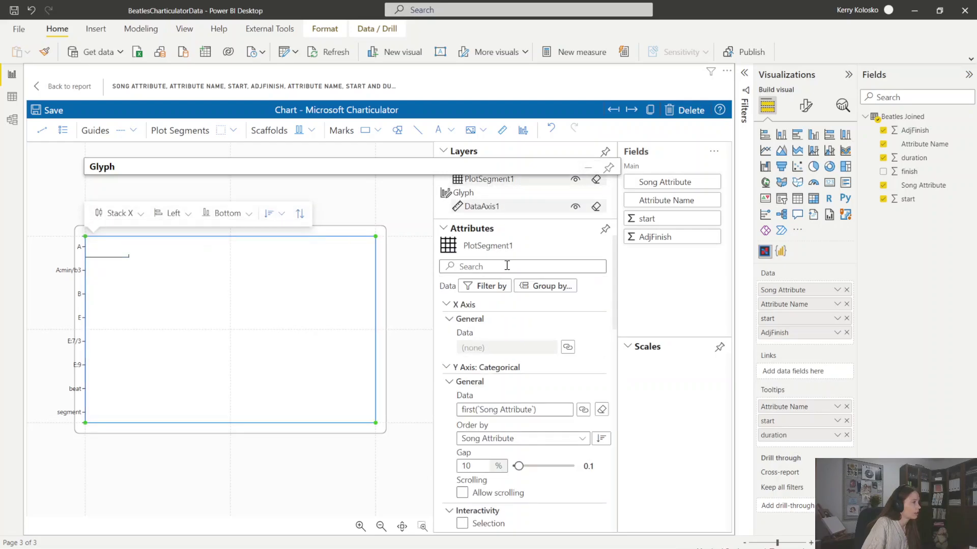
scroll(526, 361, "down", 12)
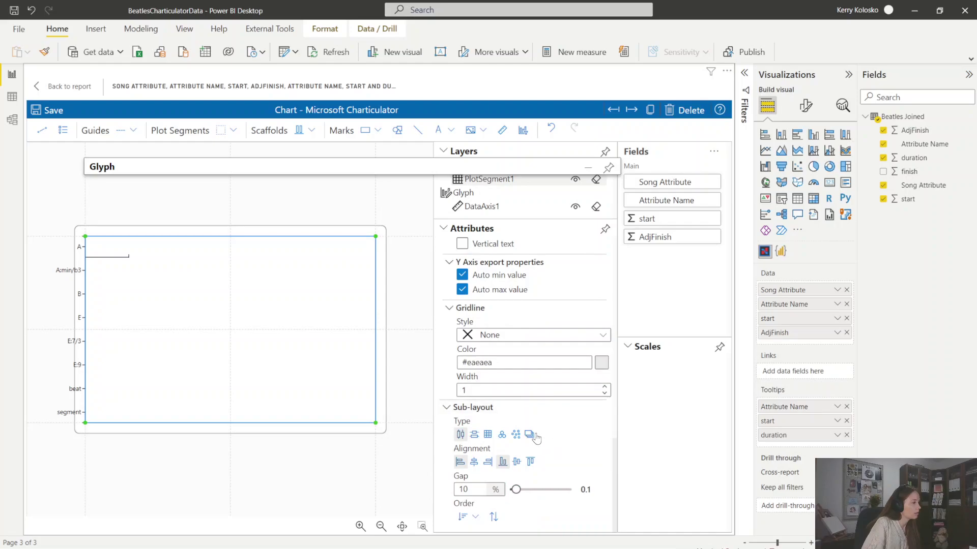
left_click(530, 435)
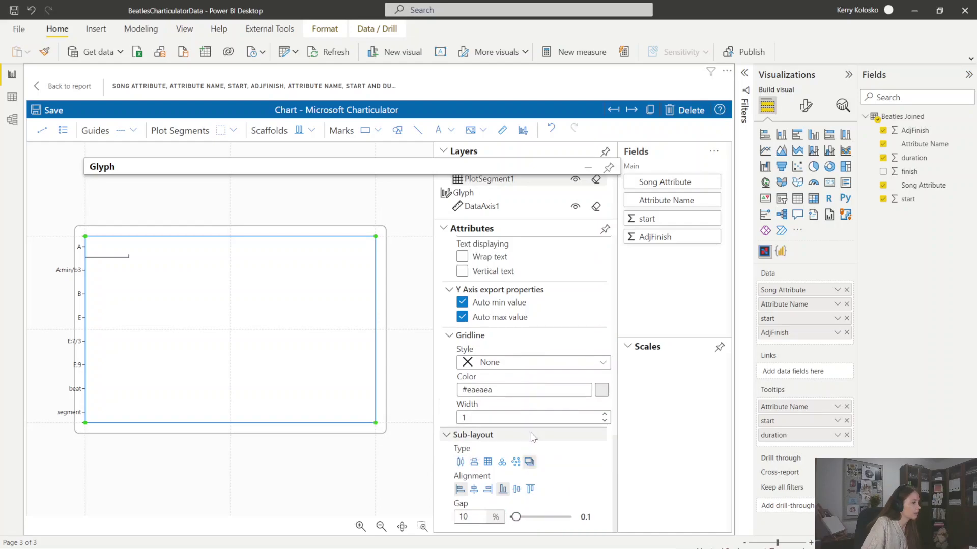
scroll(534, 407, "up", 12)
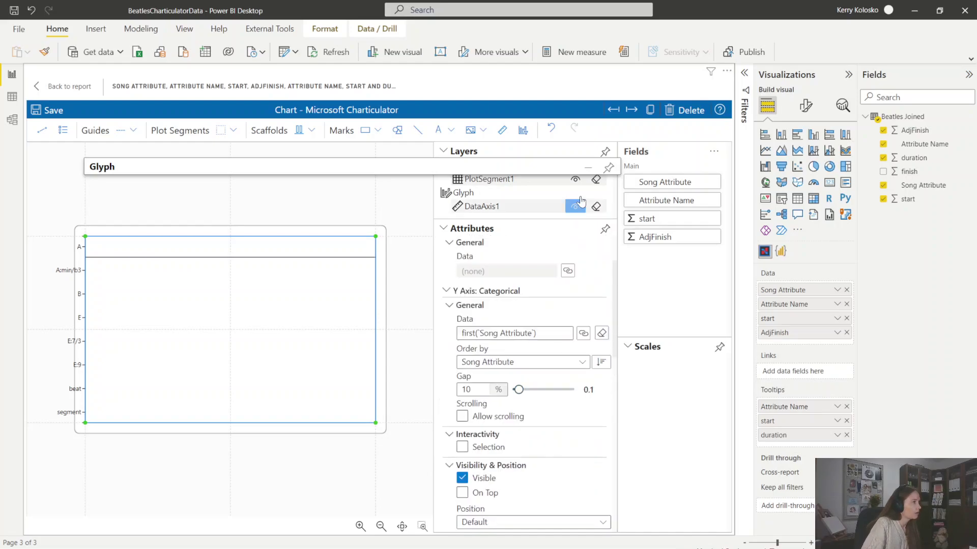
Reopen the Glyph editor, fit the glyph in view, and add the start and AdjFinish fields to its data axis
left_click(588, 169)
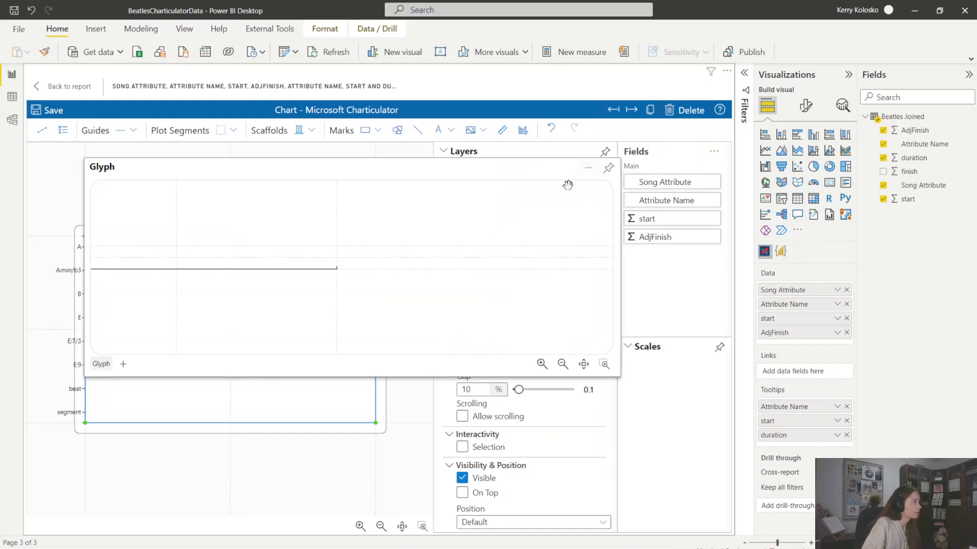
left_click(604, 364)
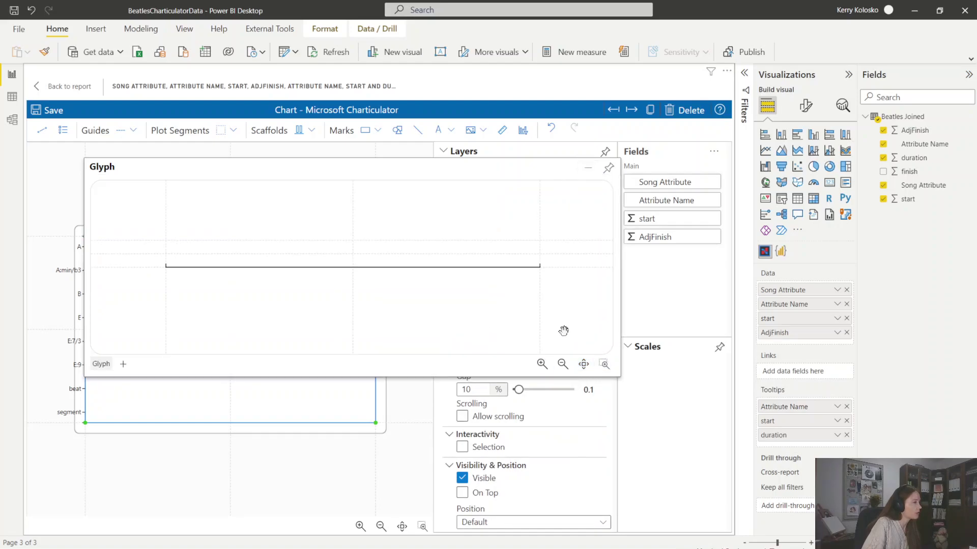
left_click_drag(540, 165, 513, 161)
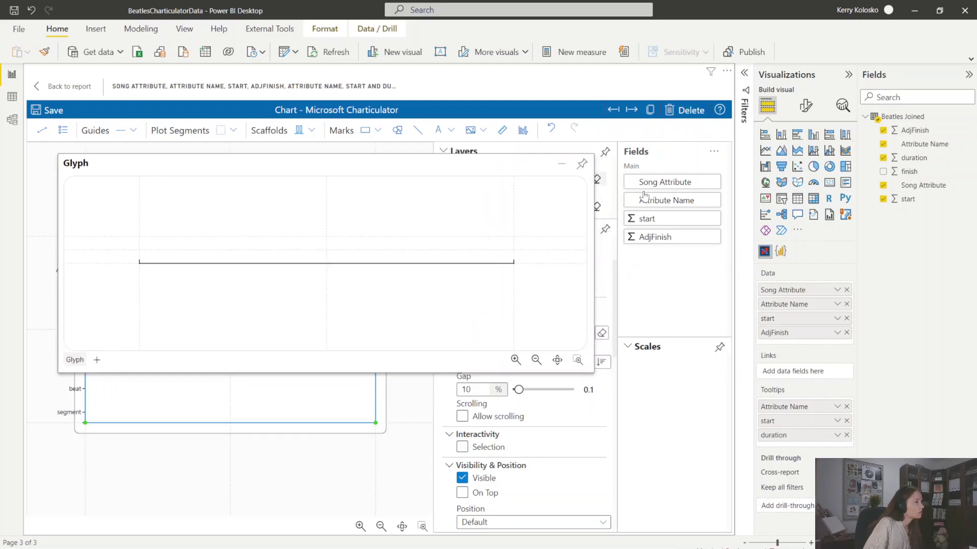
left_click_drag(679, 220, 297, 267)
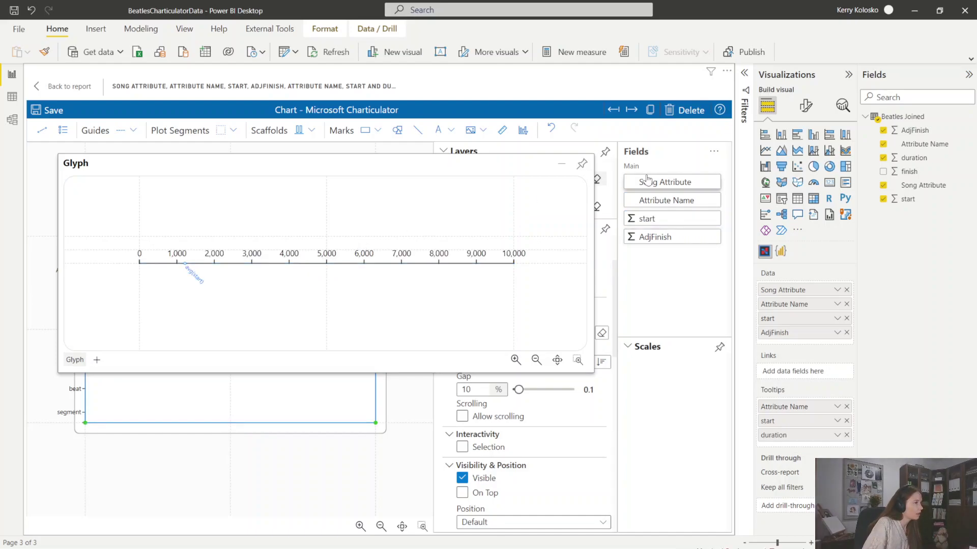
left_click_drag(674, 242, 363, 265)
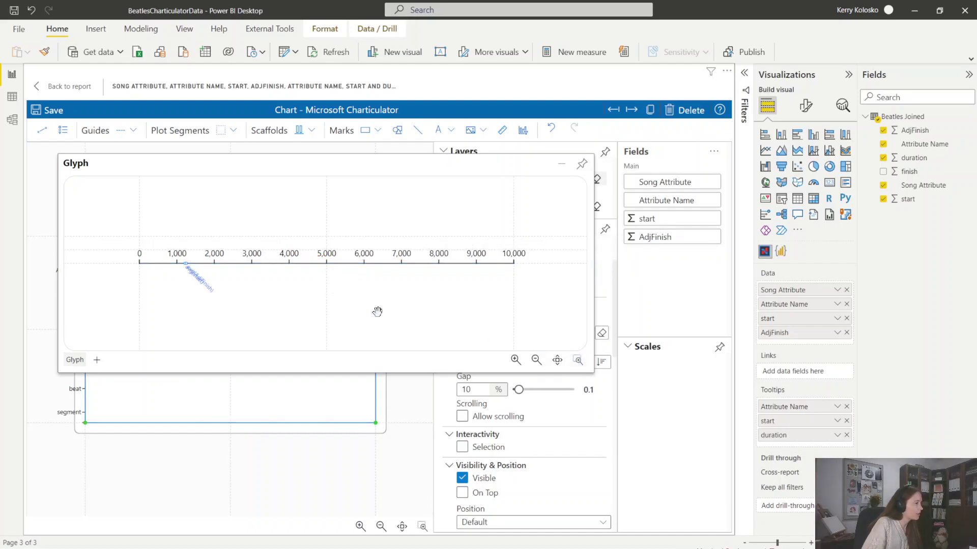
Try drawing a rectangle mark upward from the start data point to the AdjFinish guide at the glyph's top edge, and delete it
left_click_drag(331, 303, 449, 310)
scroll(450, 310, "up", 5)
left_click_drag(312, 283, 472, 326)
scroll(410, 327, "up", 4)
left_click_drag(425, 283, 384, 328)
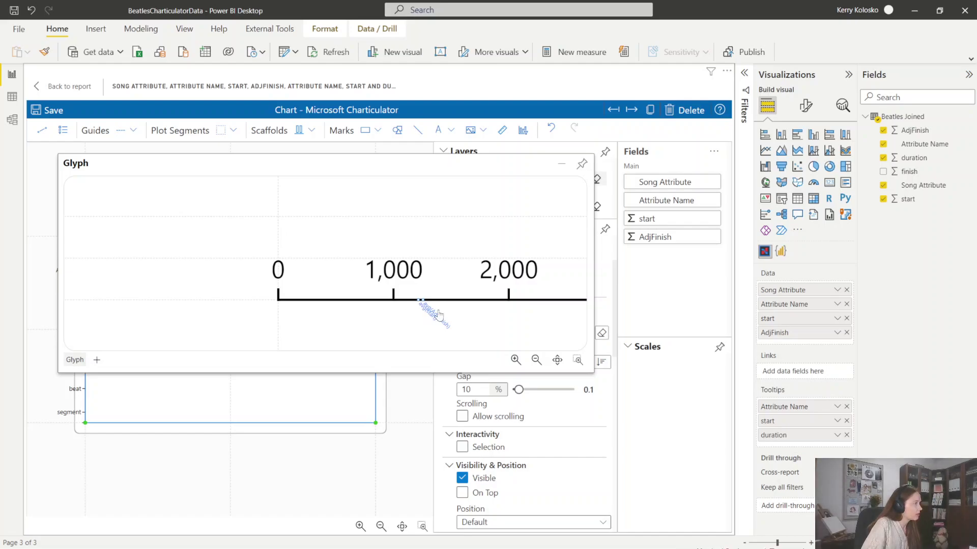
left_click(379, 131)
left_click(393, 152)
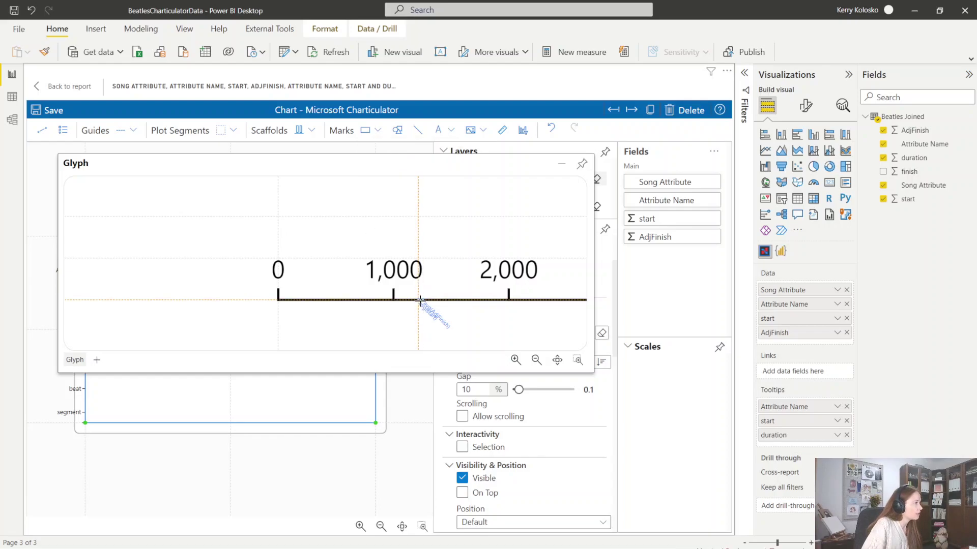
mouse_move(419, 300)
left_mouse_down()
mouse_move(434, 233)
mouse_move(425, 218)
left_mouse_up()
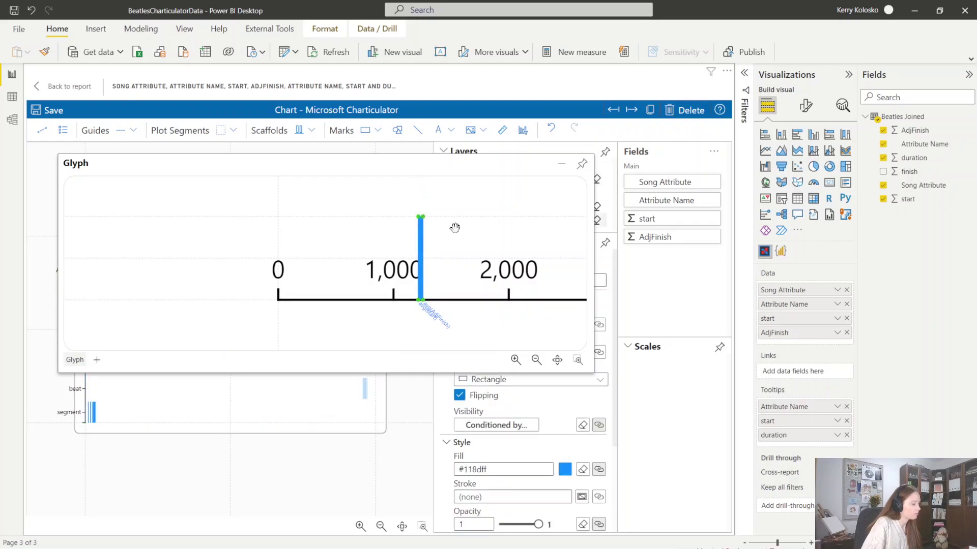
key("Delete")
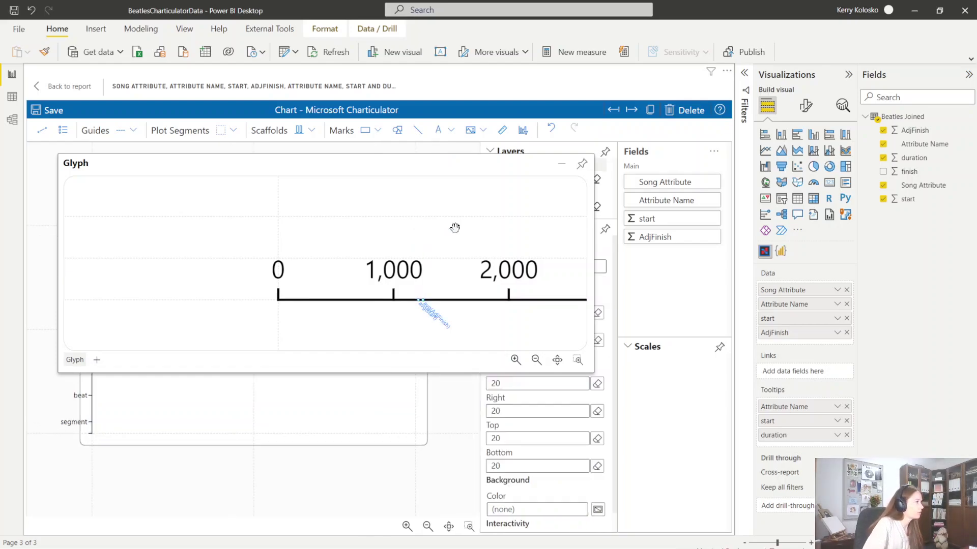
Draw a rectangle mark between the start and AdjFinish data points, from the glyph's top edge to the axis, and dock the Glyph editor
left_click(378, 130)
left_click(391, 148)
left_click_drag(419, 220, 424, 299)
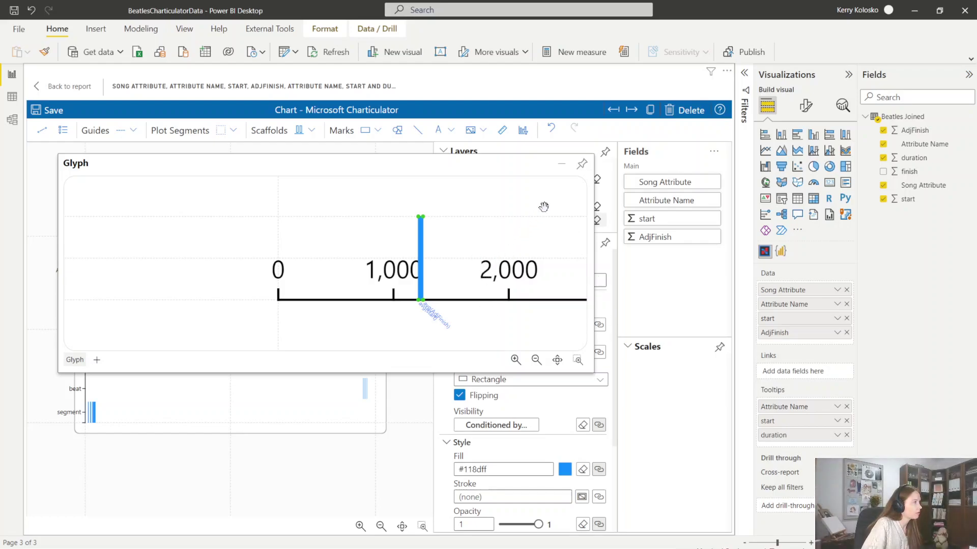
left_click(582, 163)
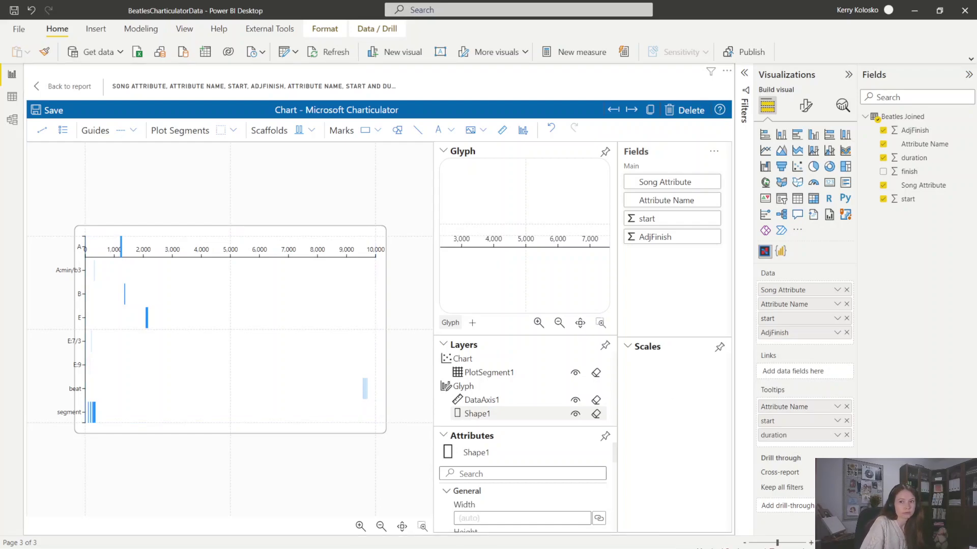
Set the start field in the visual's Data to Don't summarize
key("Escape")
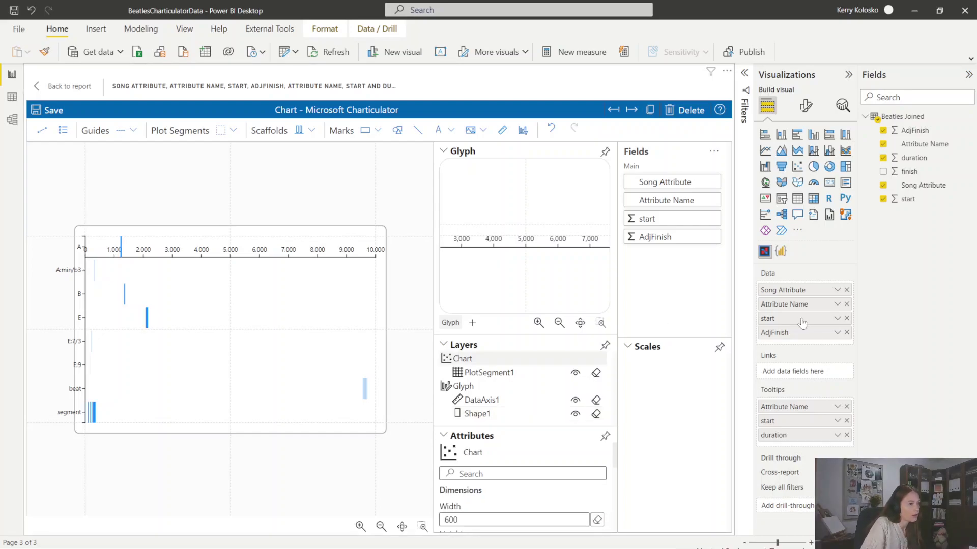
left_click(837, 319)
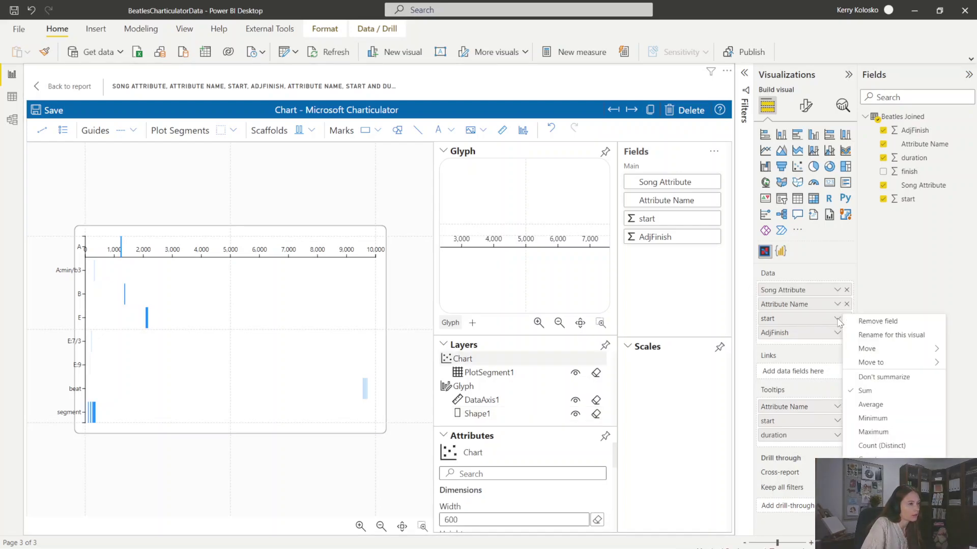
left_click(889, 386)
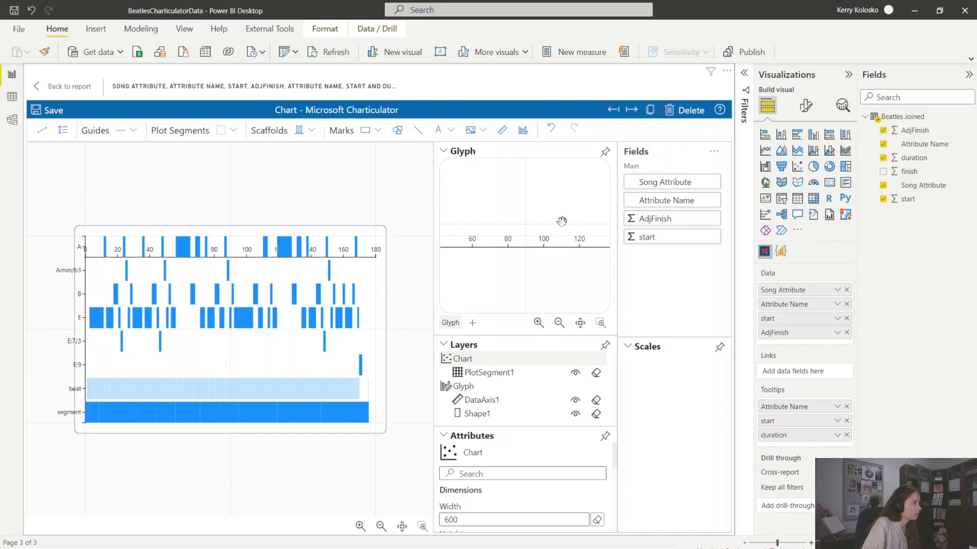
Select the plot segment, then undock and widen the Glyph editor to examine the rectangle on the data axis up close
left_click(252, 423)
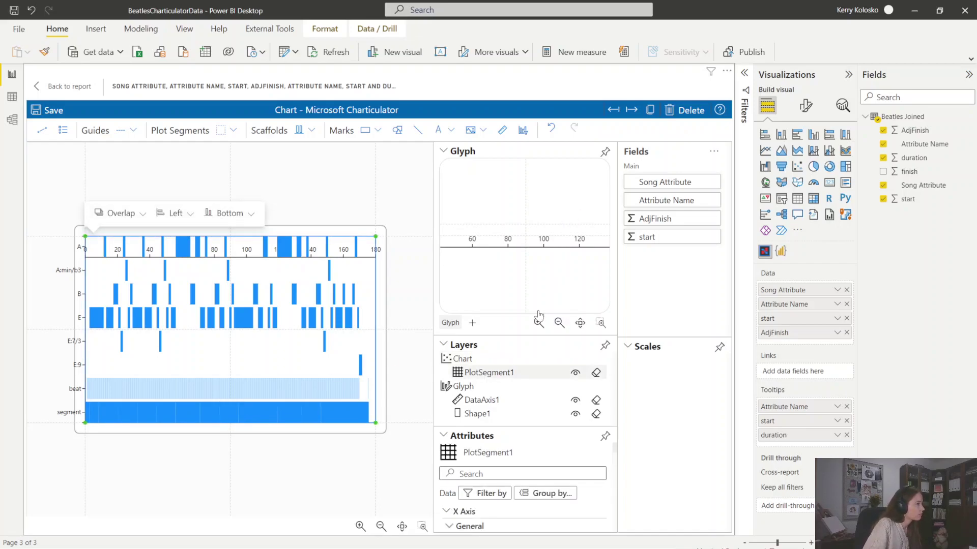
left_click(605, 155)
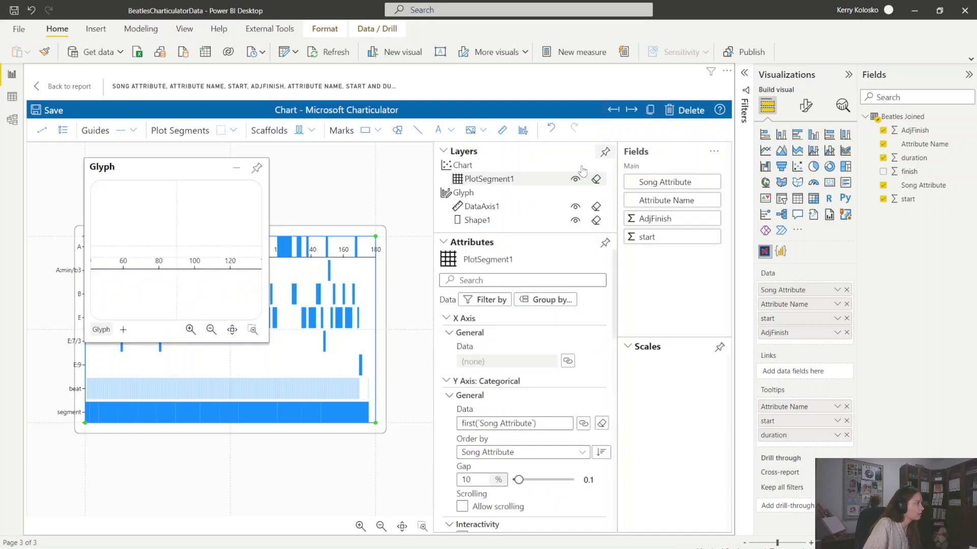
left_click_drag(278, 338, 573, 348)
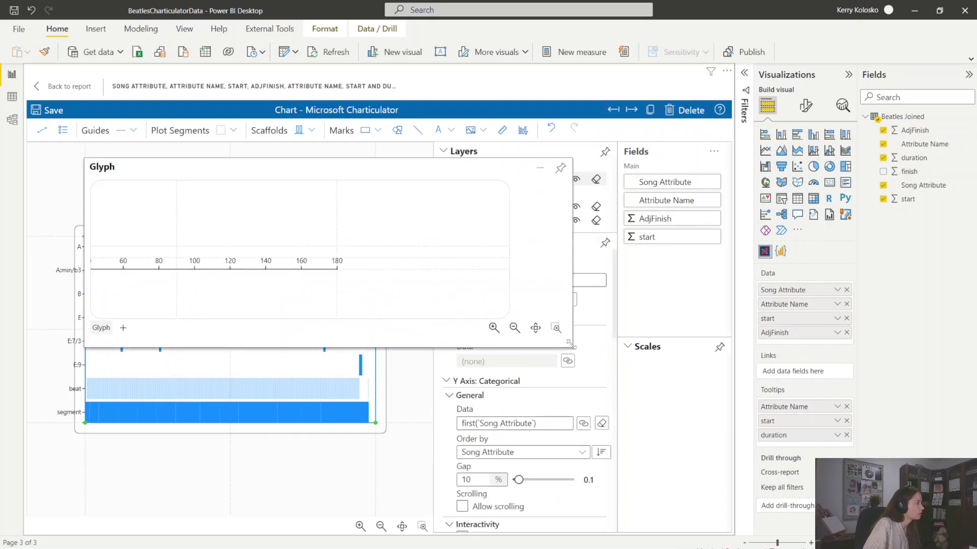
left_click(535, 335)
scroll(233, 285, "up", 1)
left_click_drag(227, 286, 370, 298)
scroll(292, 302, "up", 1)
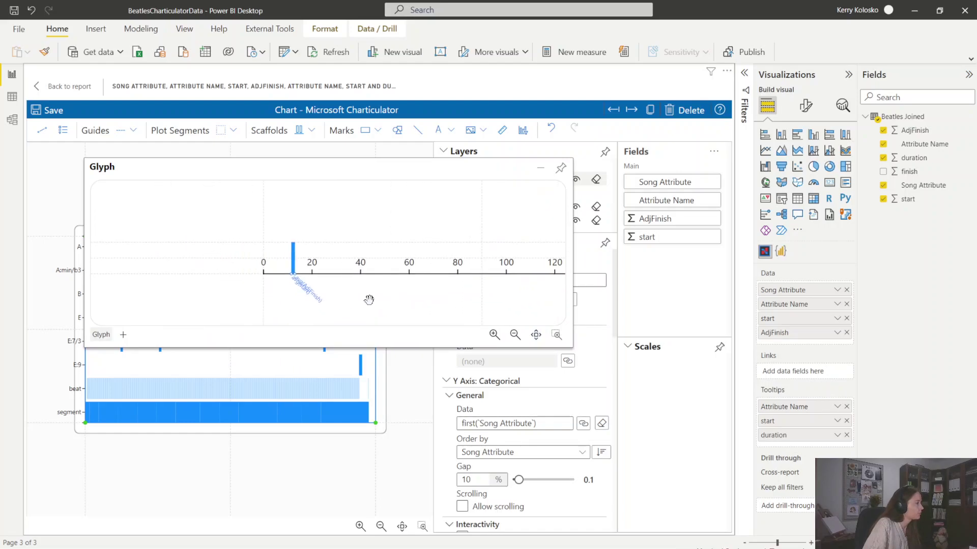
scroll(369, 300, "up", 1)
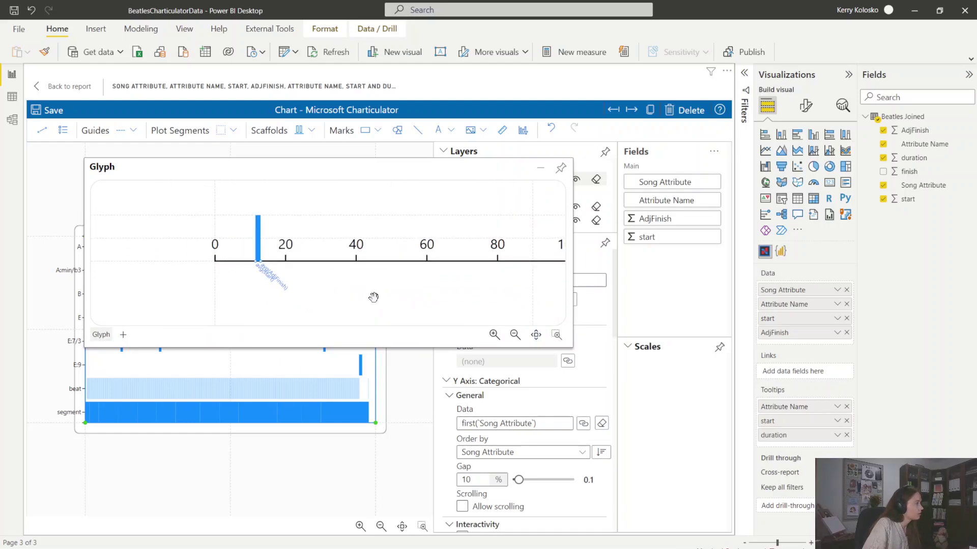
Collapse the Glyph editor and select the rectangle mark Shape1 to show its attributes
left_click(541, 168)
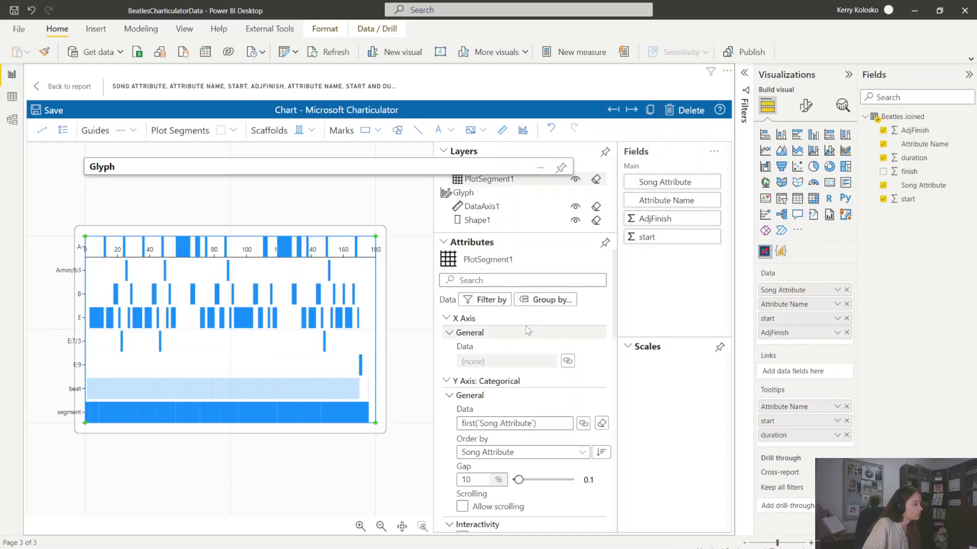
scroll(529, 335, "down", 3)
scroll(539, 365, "up", 3)
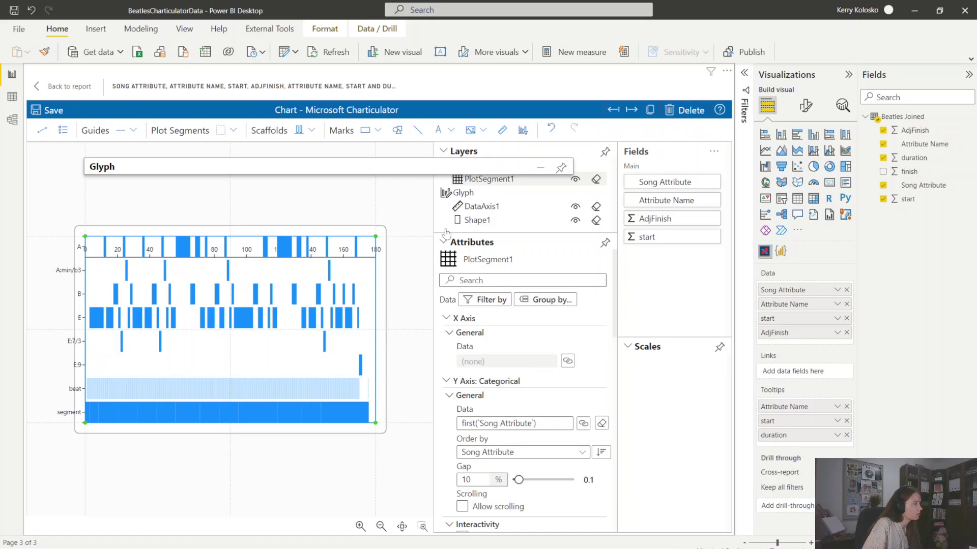
left_click(483, 227)
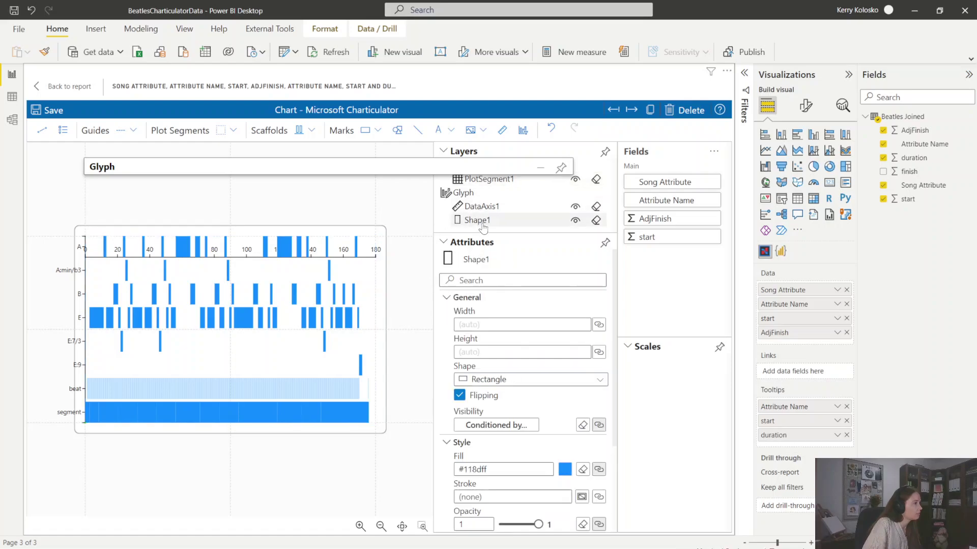
Try to rename the rectangle mark Shape1 as Segment
left_click(480, 262)
double_click(467, 259)
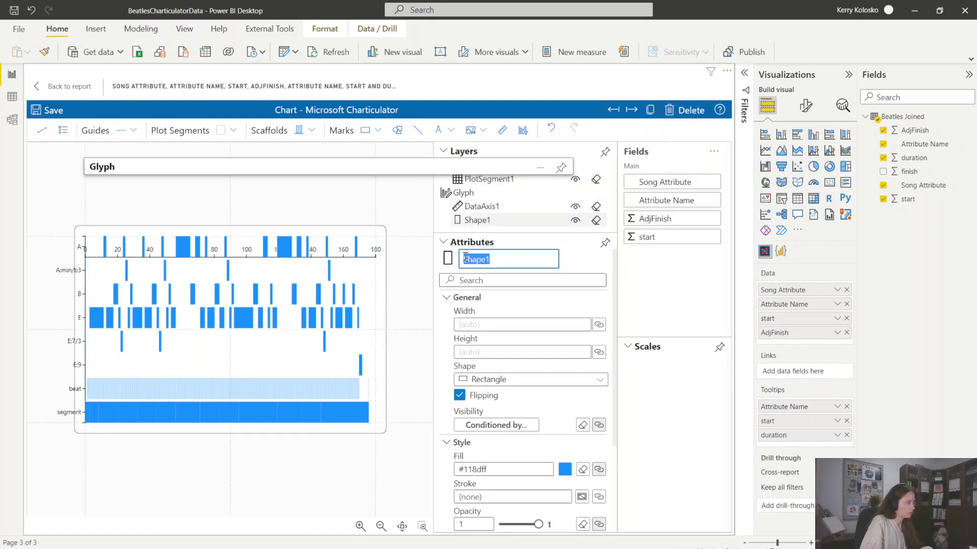
type("Segment")
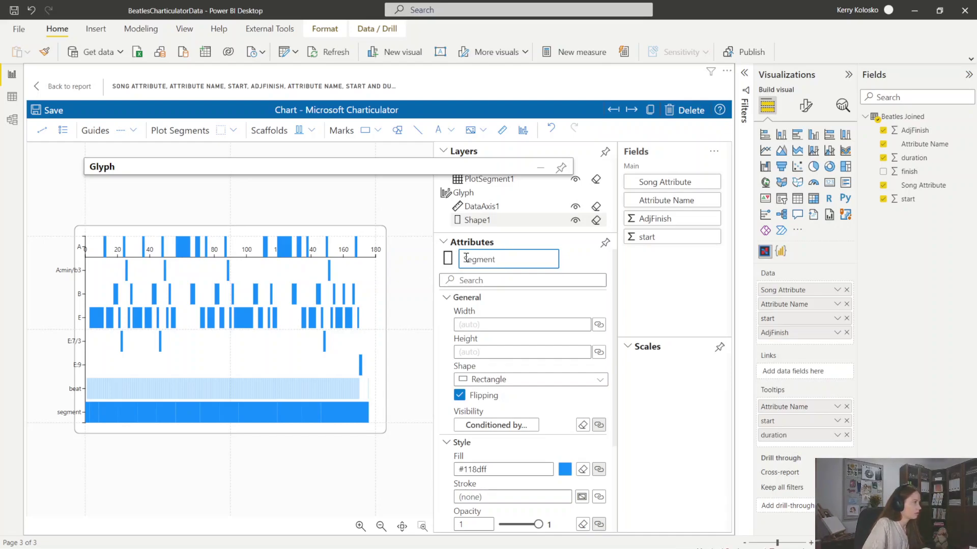
key("Escape")
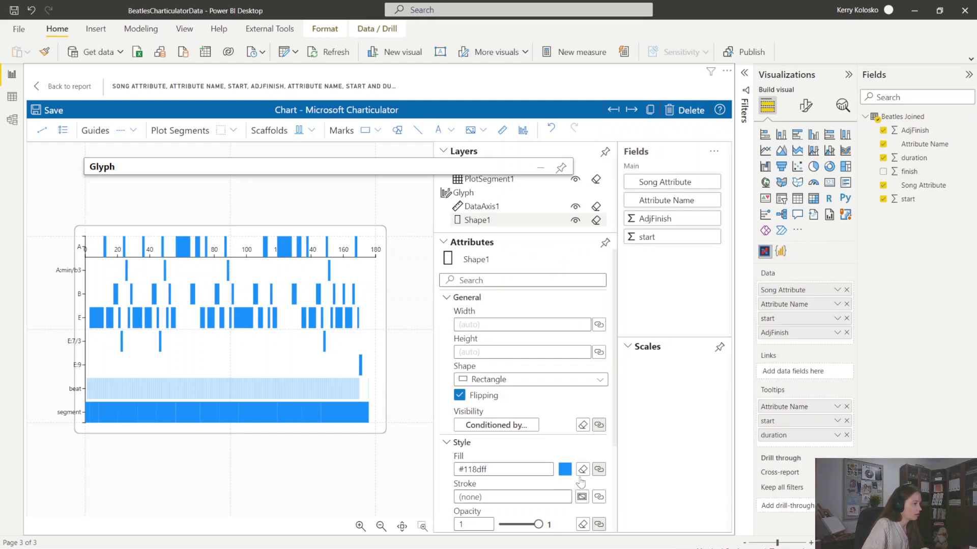
Bind Shape1's fill color to Attribute Name, collapse its General and Style attributes, and expand the Glyph editor again
left_click(599, 472)
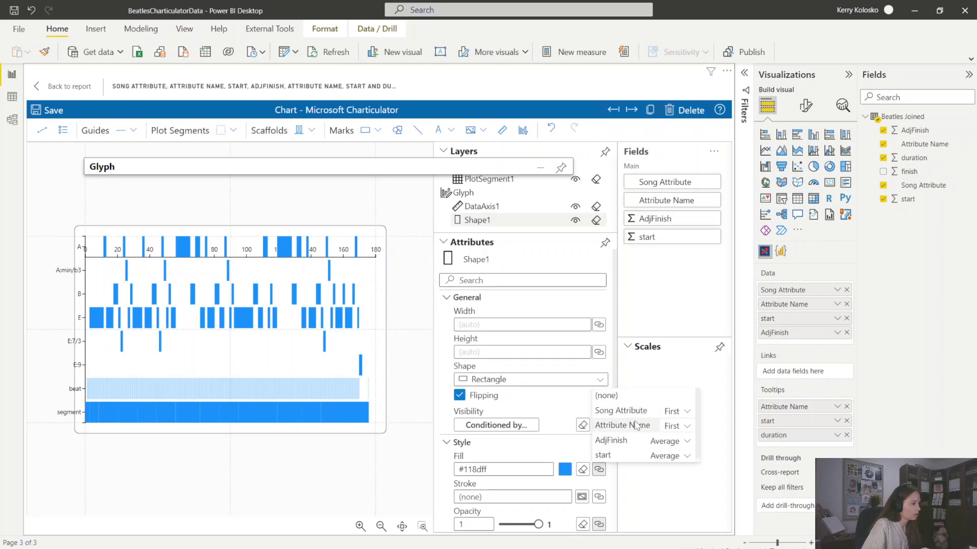
left_click(636, 426)
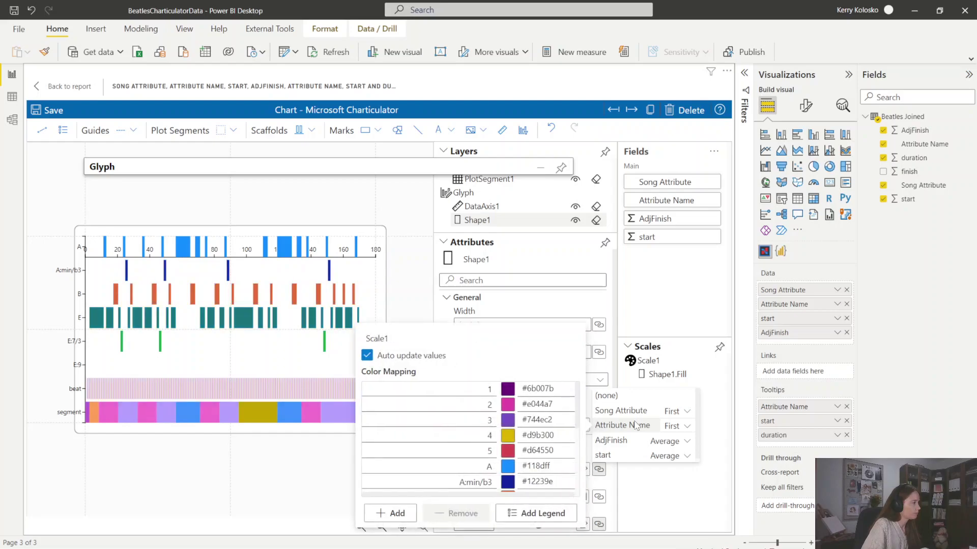
left_click(598, 304)
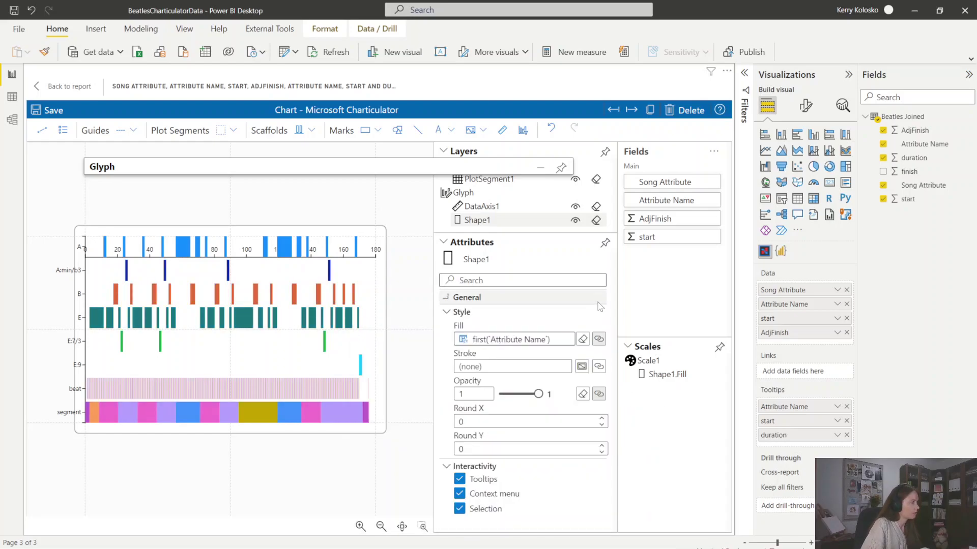
left_click(456, 313)
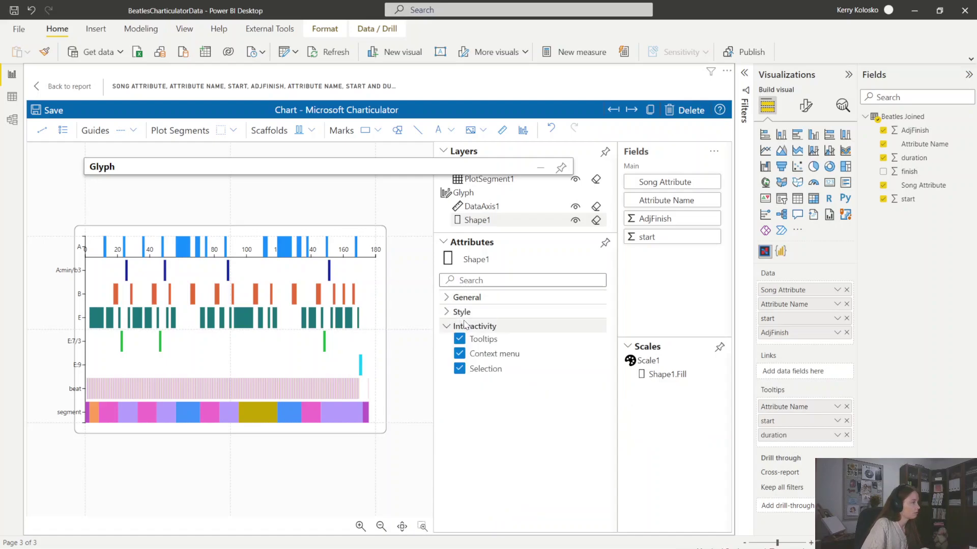
left_click(538, 168)
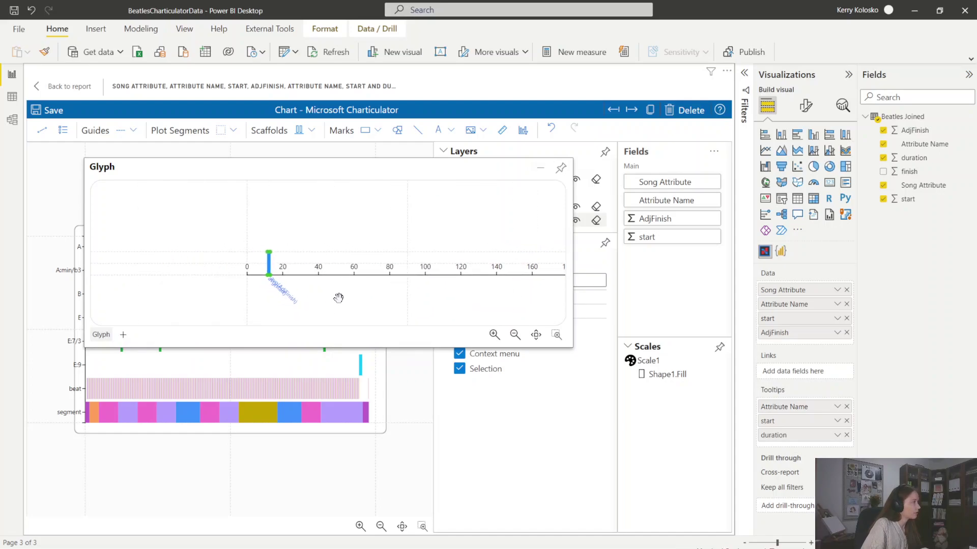
Add two horizontal Y guides across the glyph, at offsets of about 10 and -10 from its middle
left_click(132, 132)
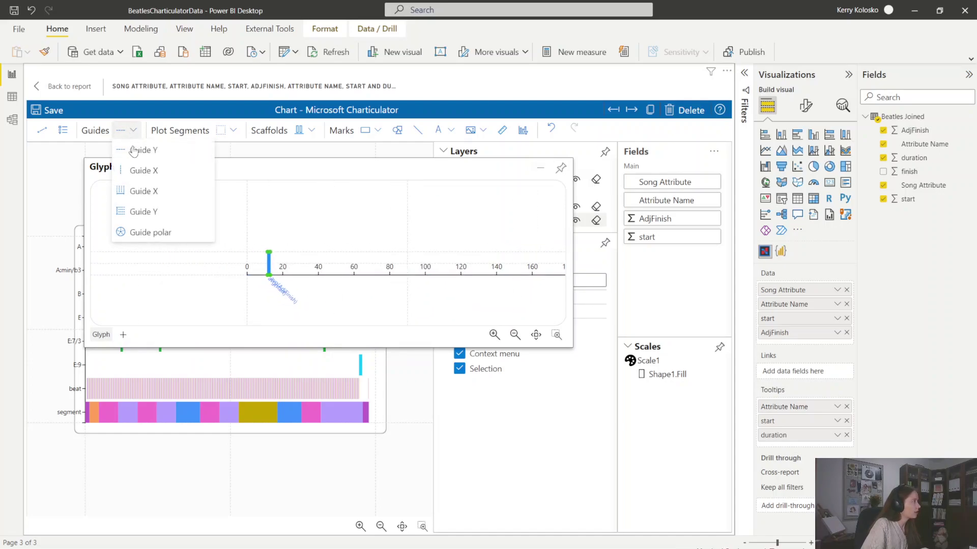
left_click(145, 148)
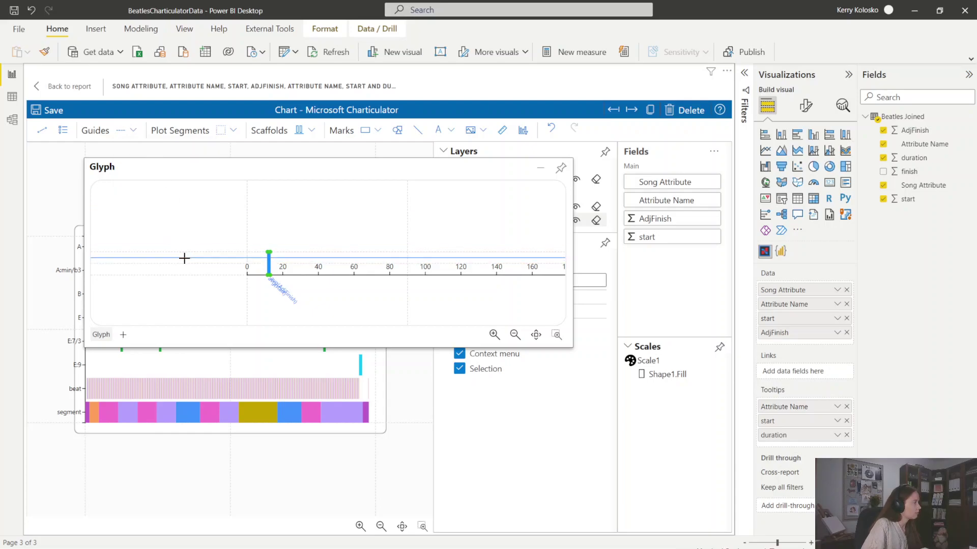
left_click(184, 258)
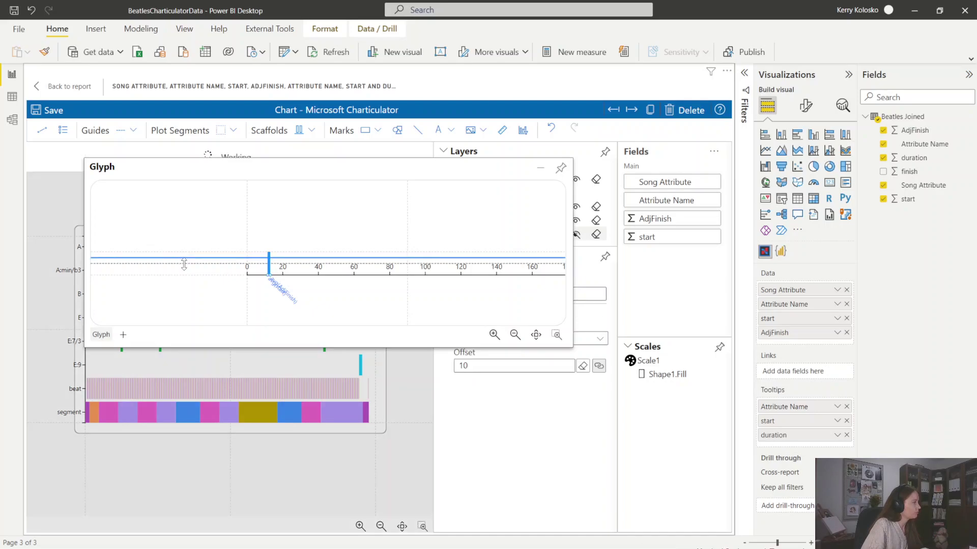
left_click(135, 131)
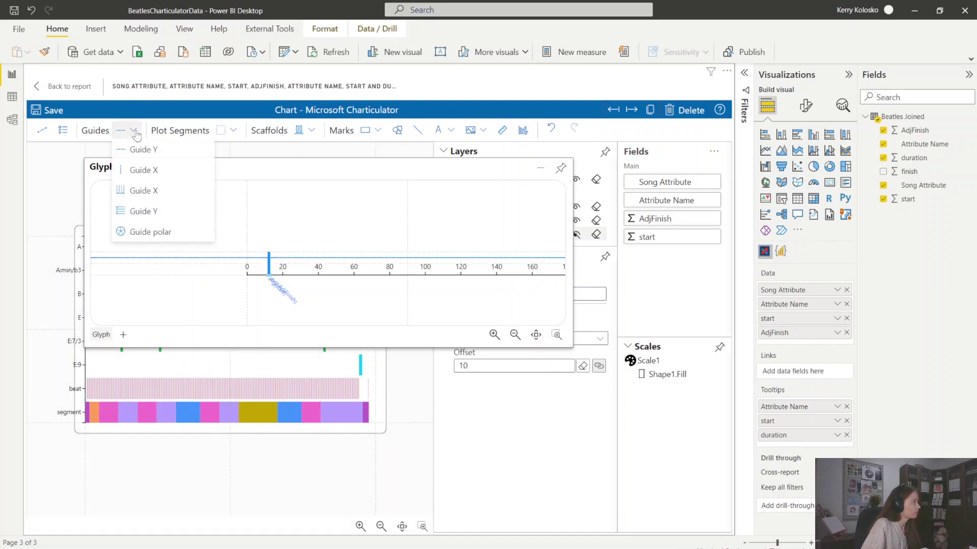
left_click(142, 148)
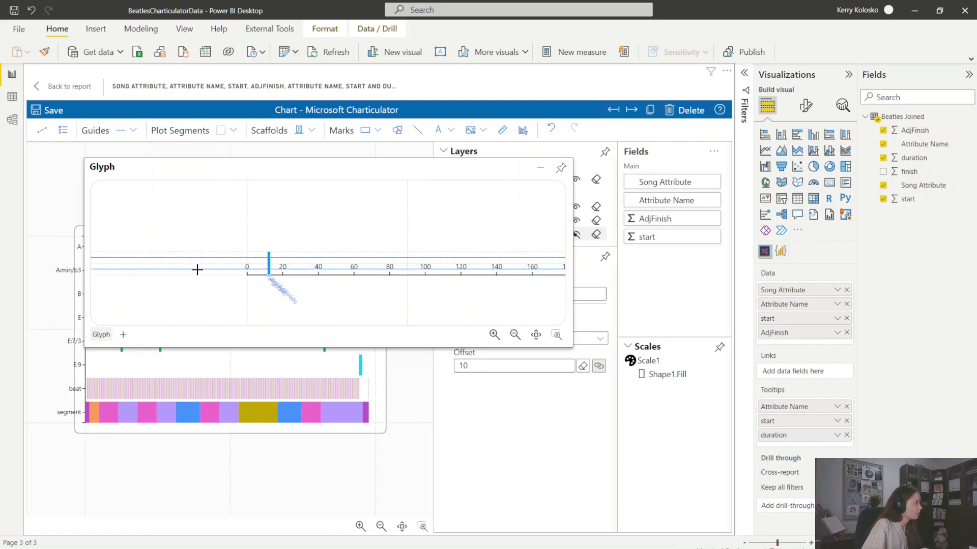
left_click(198, 270)
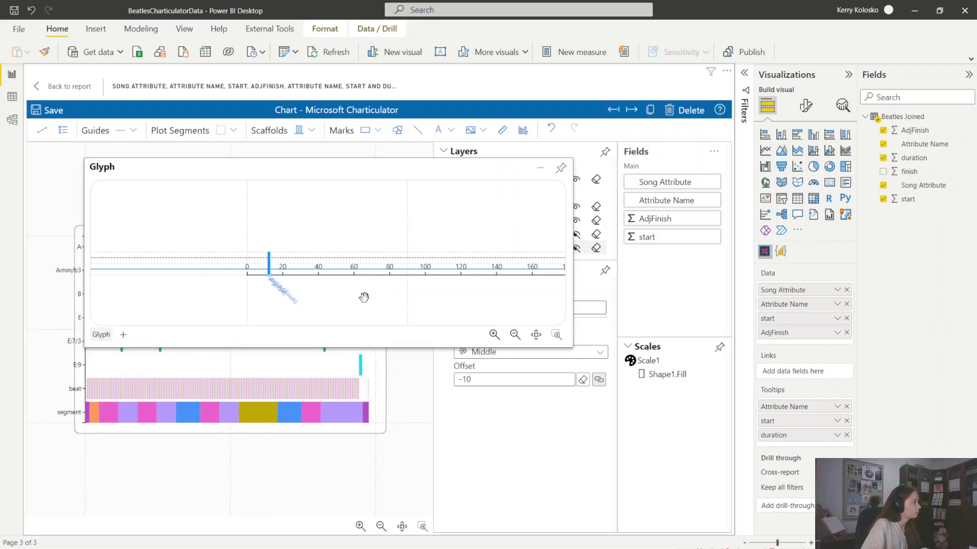
Draw a second rectangle mark in the glyph between the two guides, spanning start to AdjFinish on the data axis
left_click(365, 131)
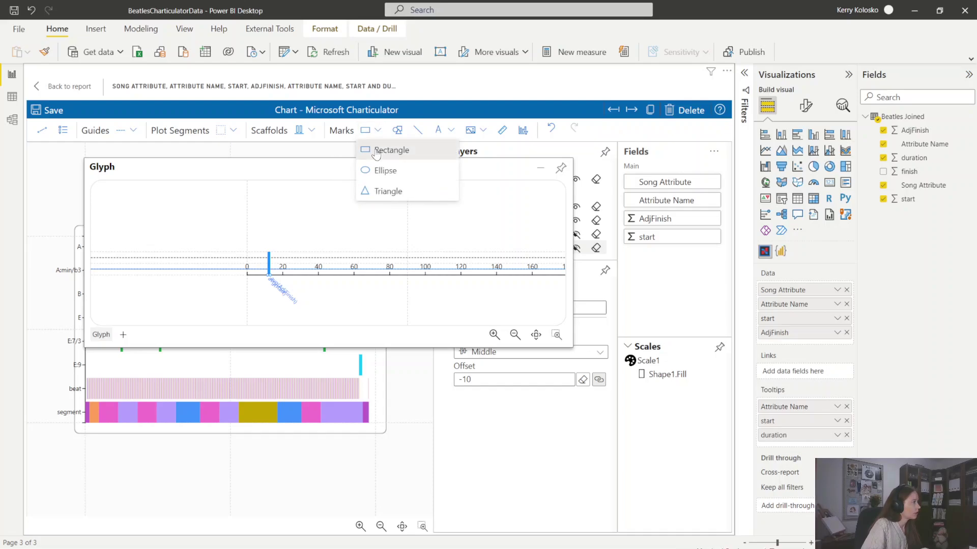
left_click(375, 152)
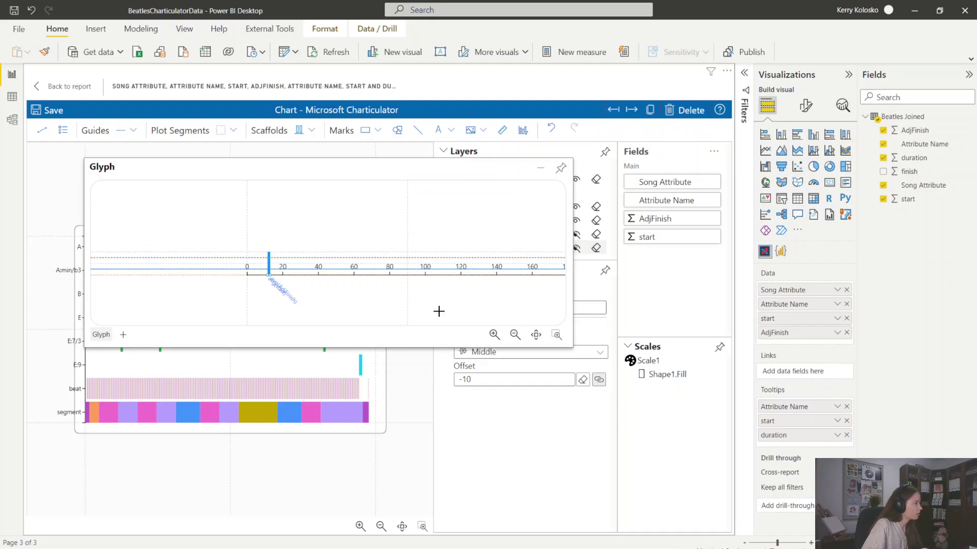
left_click(497, 337)
left_click(498, 336)
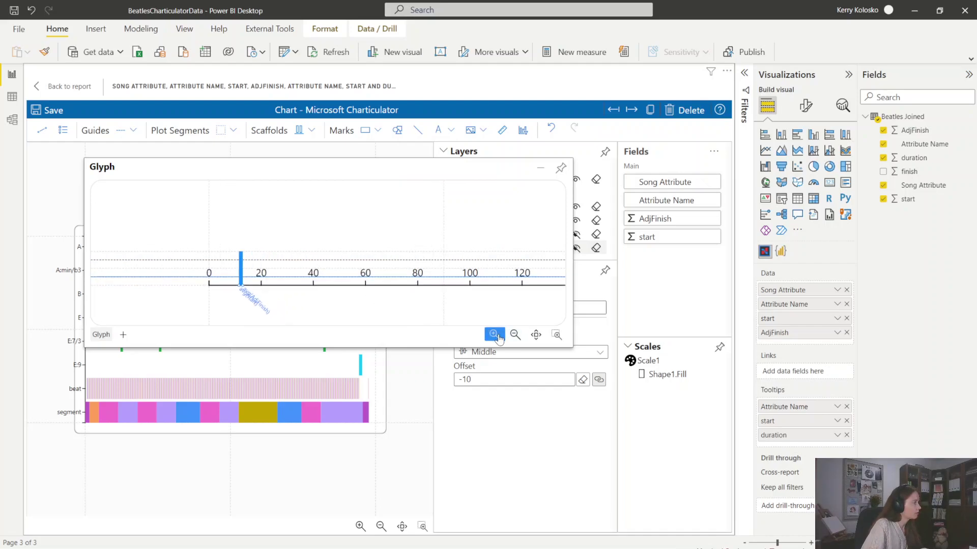
left_click(498, 337)
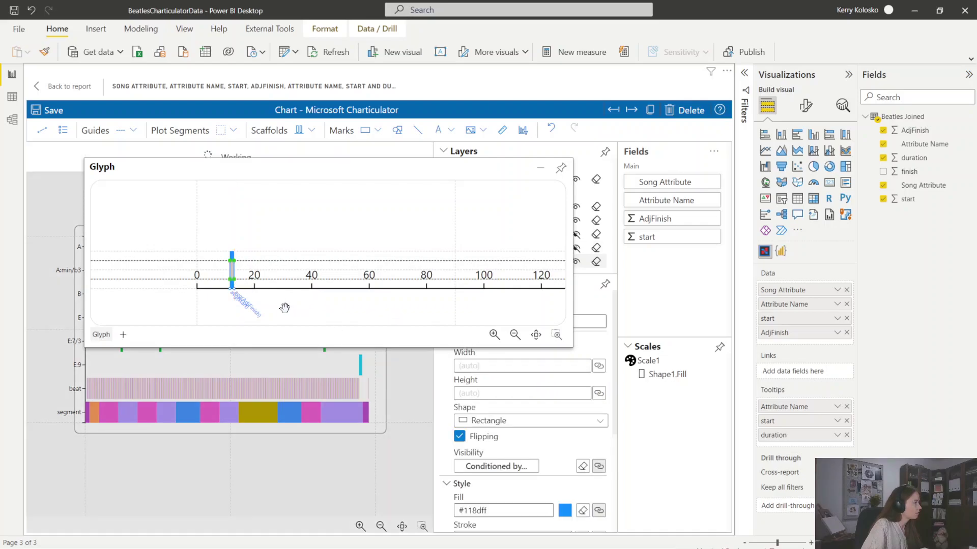
Set the fill of the new inner rectangle to black (#000000)
left_click_drag(286, 308, 460, 304)
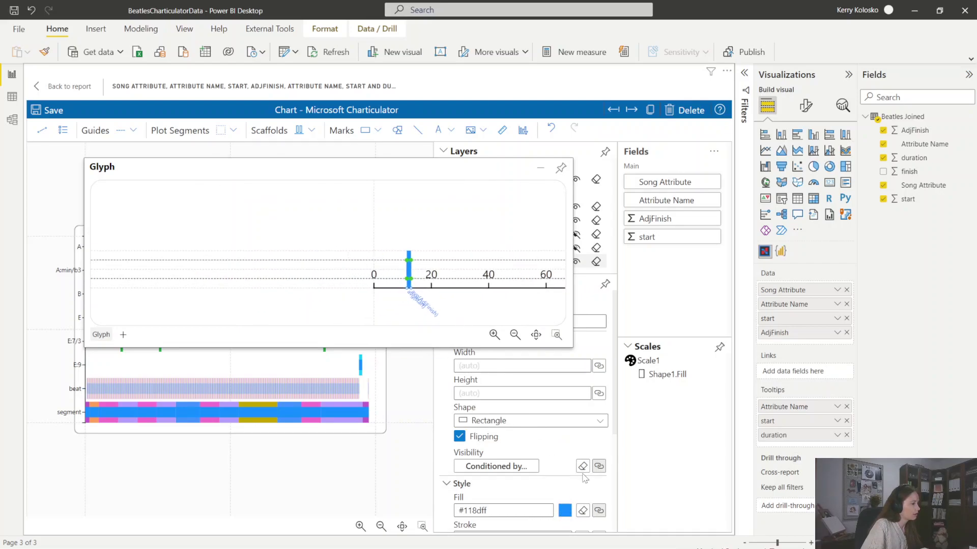
left_click(565, 510)
left_click(468, 359)
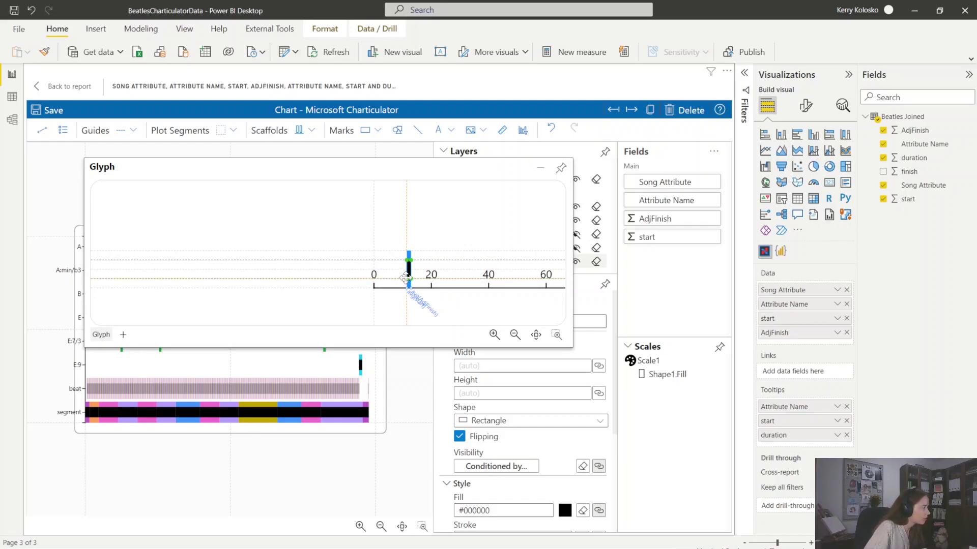
Snap the black rectangle's lower edge to the lower guide, check the alignment up close, and collapse the Glyph editor
left_click_drag(406, 278, 406, 279)
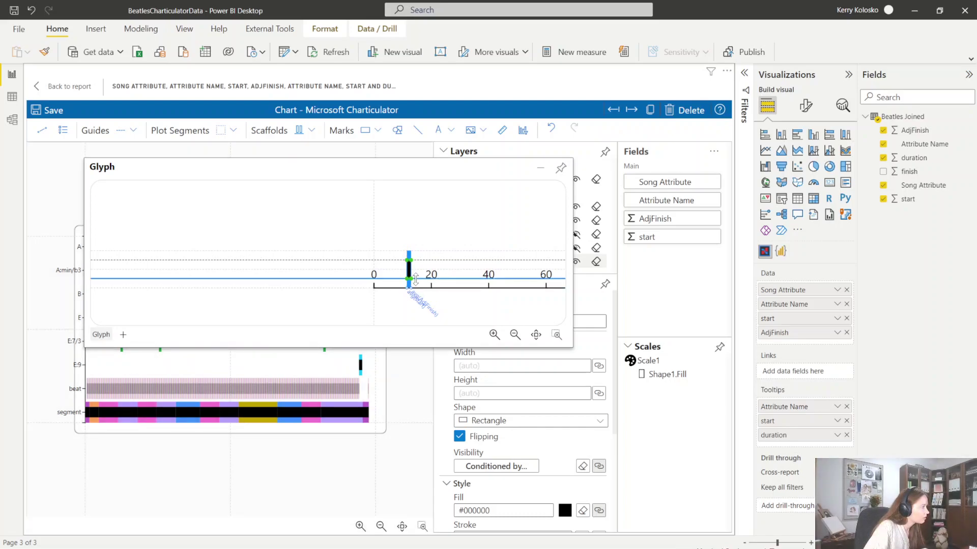
left_click_drag(406, 279, 409, 279)
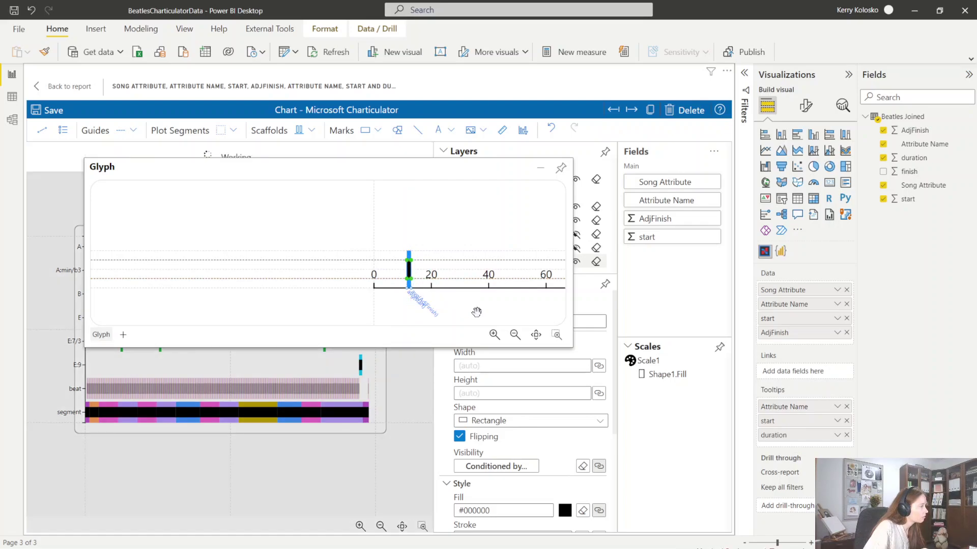
scroll(458, 305, "up", 3)
left_click_drag(389, 283, 463, 317)
scroll(456, 297, "up", 1)
scroll(463, 317, "up", 1)
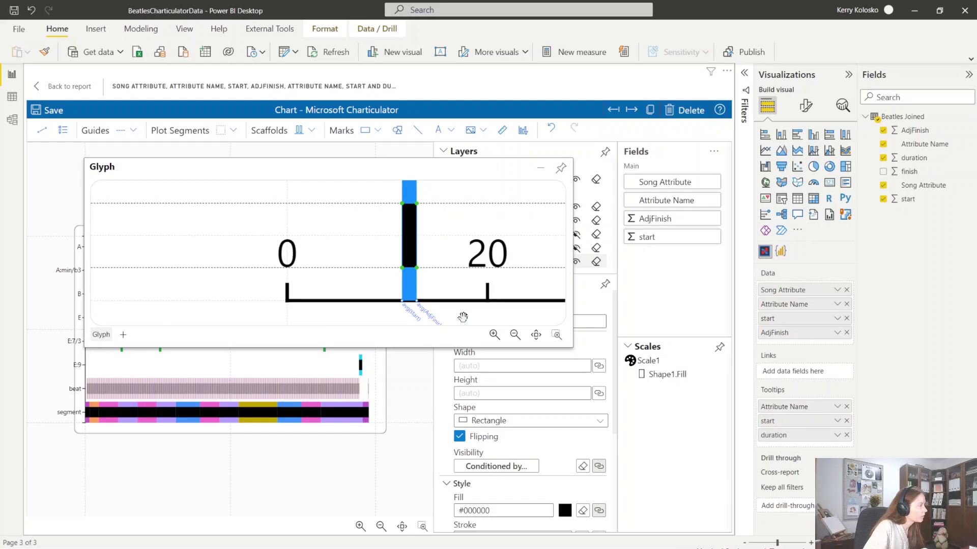
left_click(541, 169)
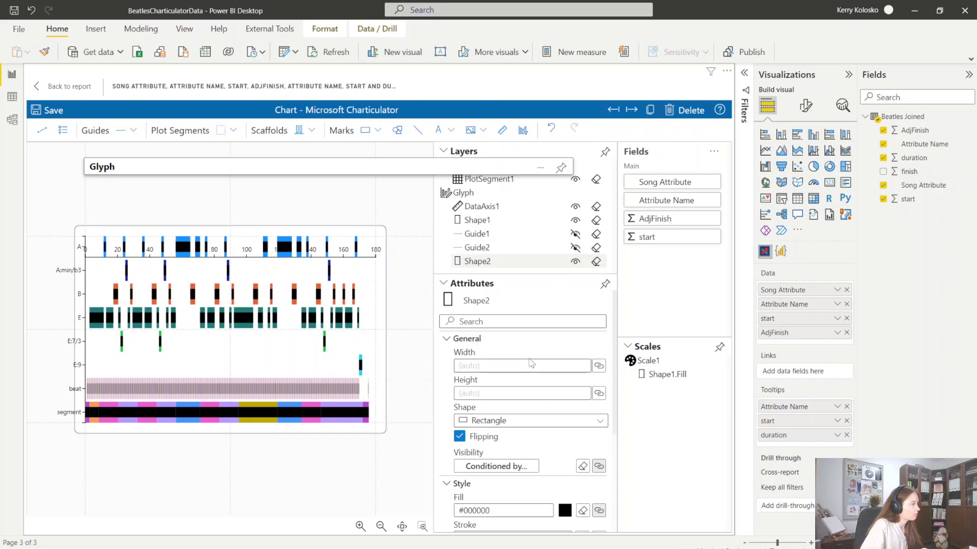
Rename the black rectangle mark Shape2 as Chord
scroll(526, 359, "down", 3)
scroll(526, 358, "up", 3)
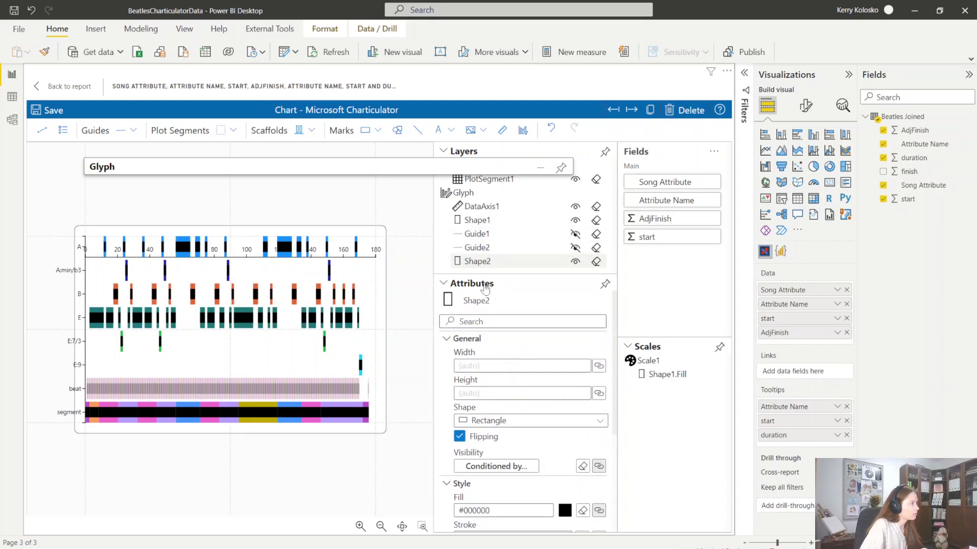
left_click(482, 304)
left_click_drag(491, 304, 462, 300)
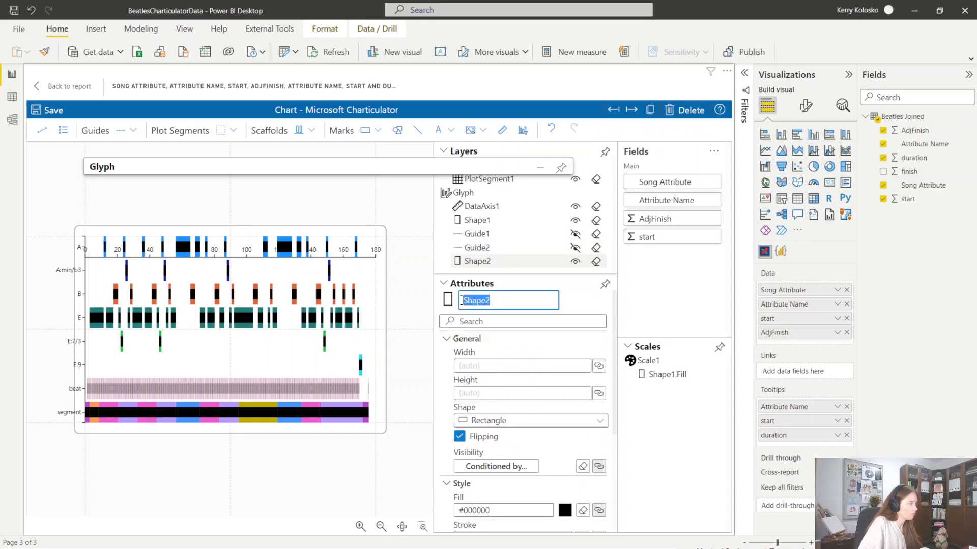
type("Chord")
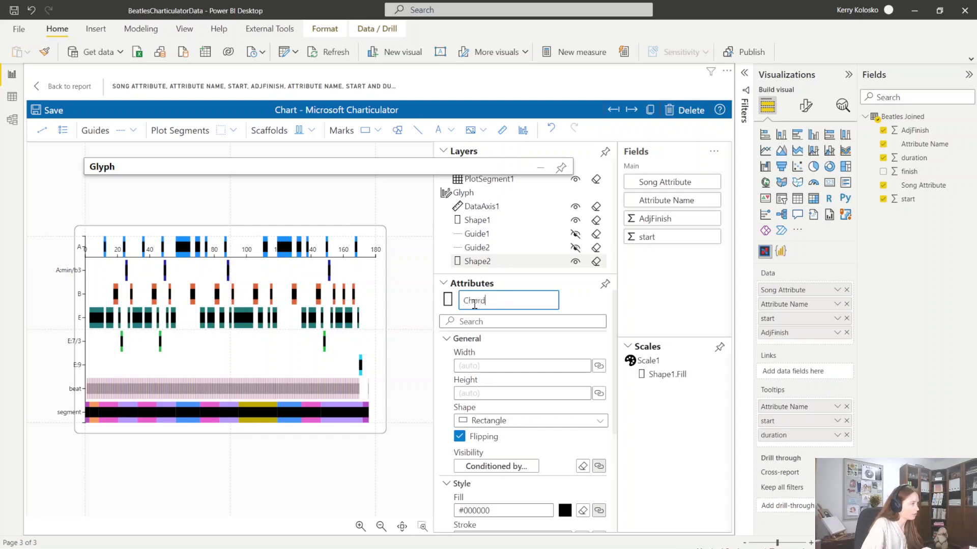
left_click(582, 304)
double_click(489, 304)
type("Chord")
key("Return")
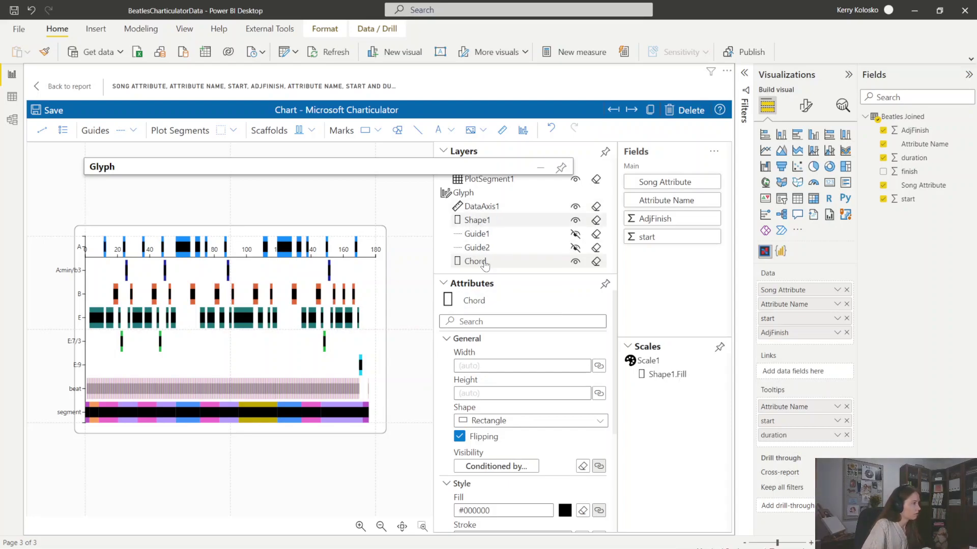
Rename the rectangle mark Shape1 as Segment
double_click(478, 301)
type("Segment")
key("Return")
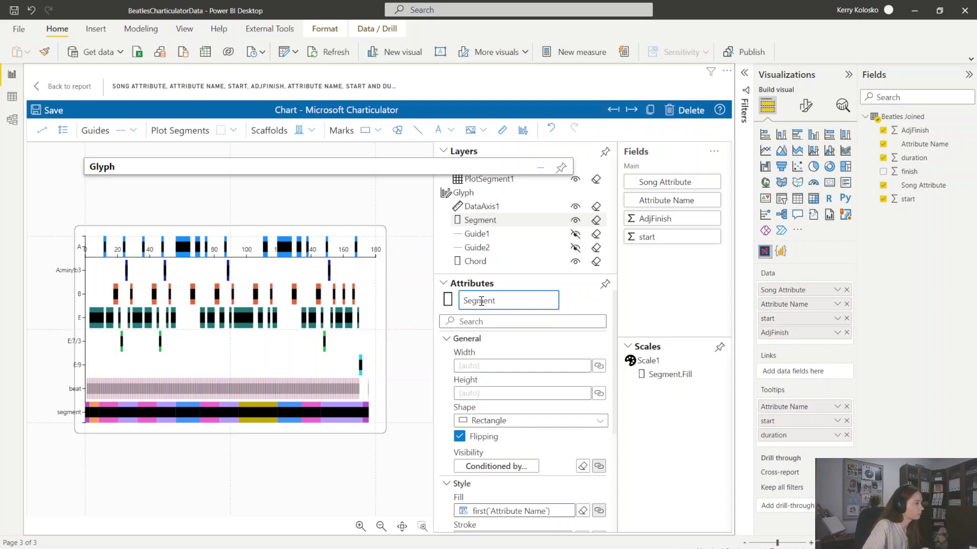
left_click(569, 308)
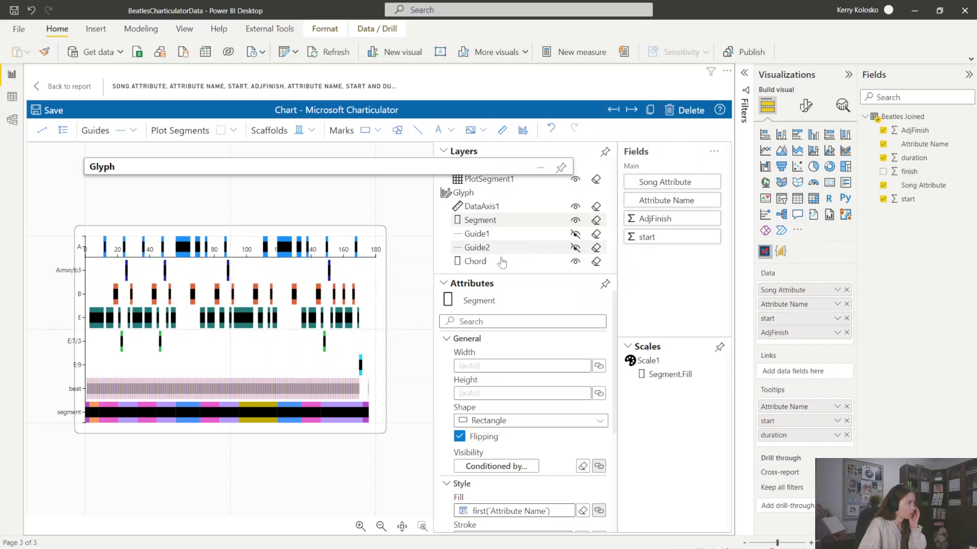
Condition the Chord mark's visibility on Song Attribute and exclude the beat and segment values
left_click(499, 263)
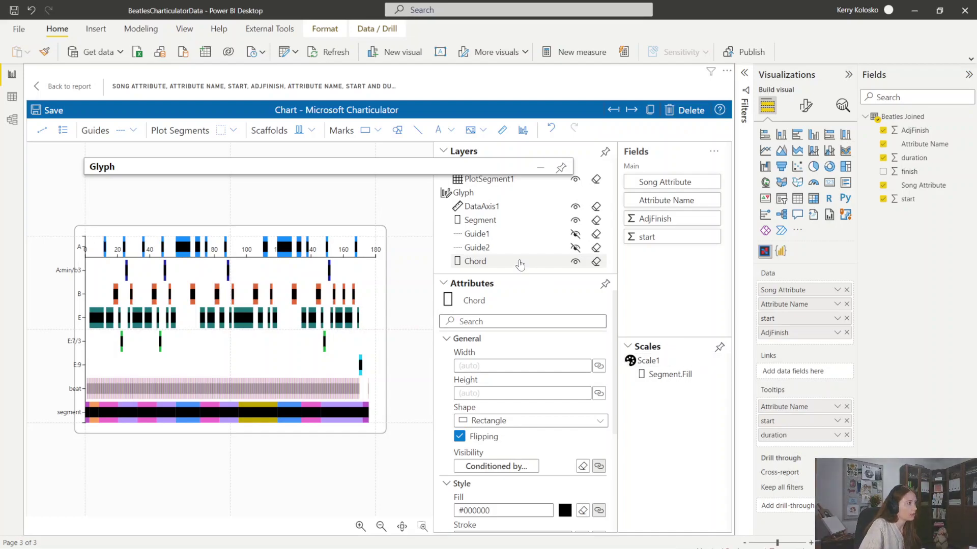
left_click(525, 466)
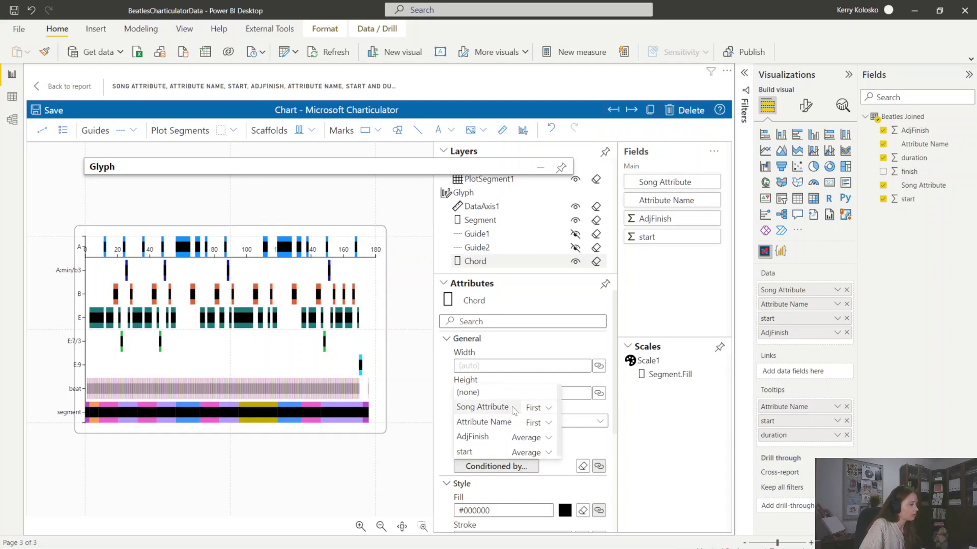
scroll(514, 411, "down", 1)
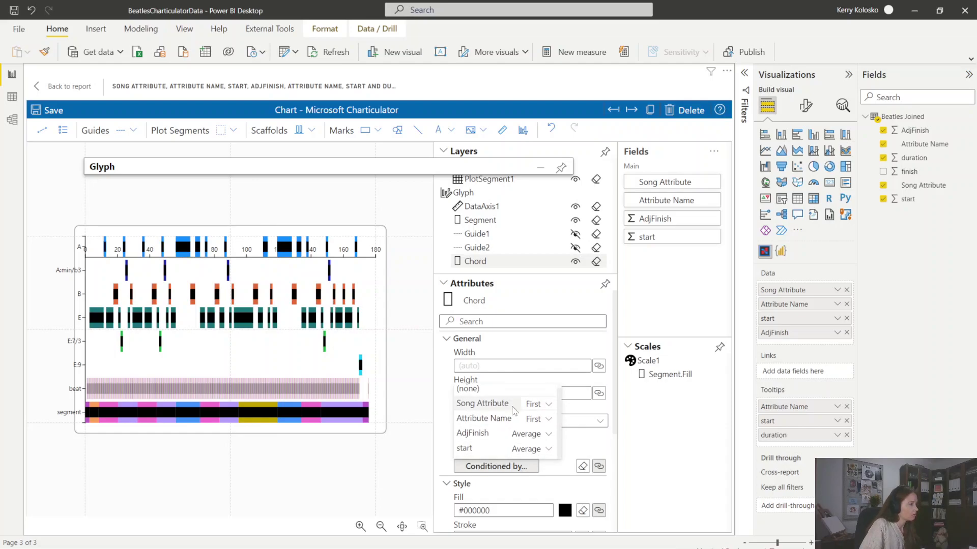
left_click(515, 410)
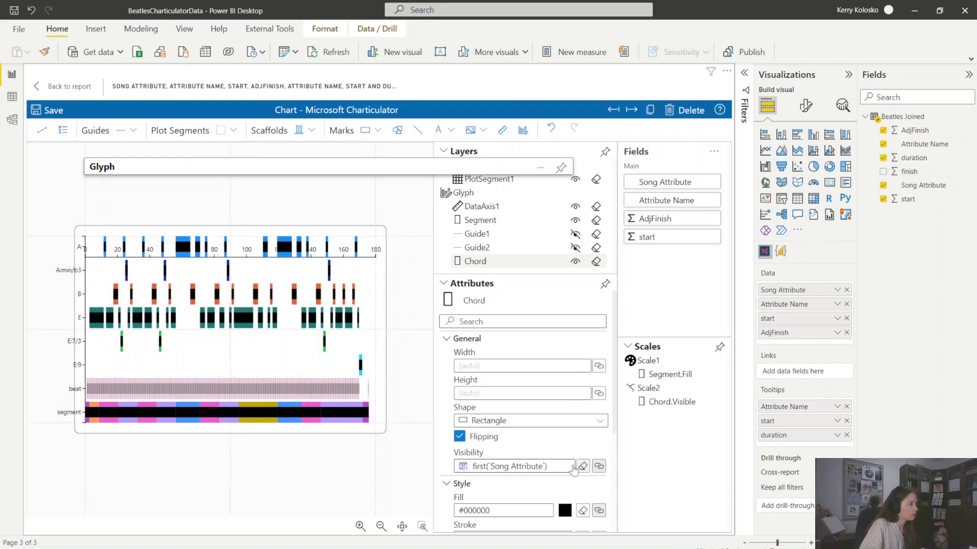
left_click(598, 466)
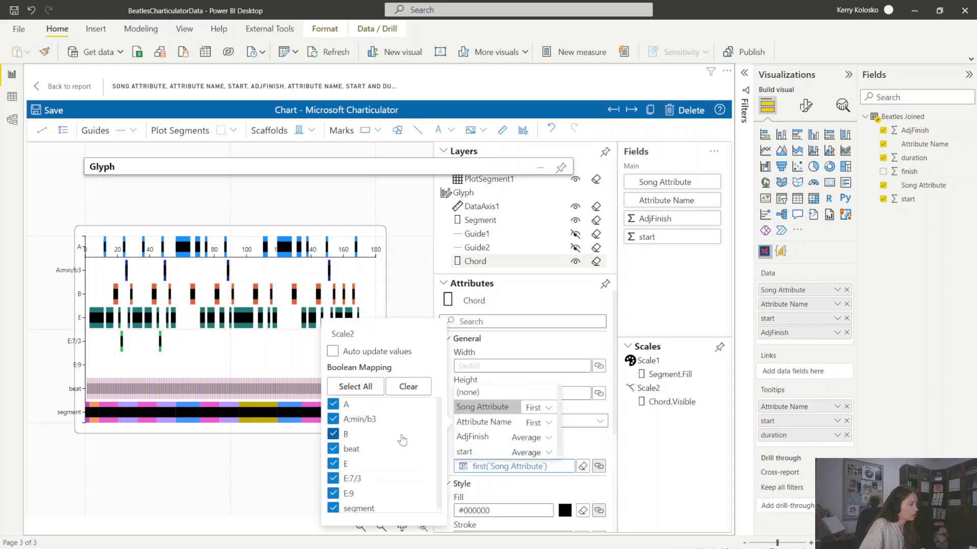
left_click(333, 449)
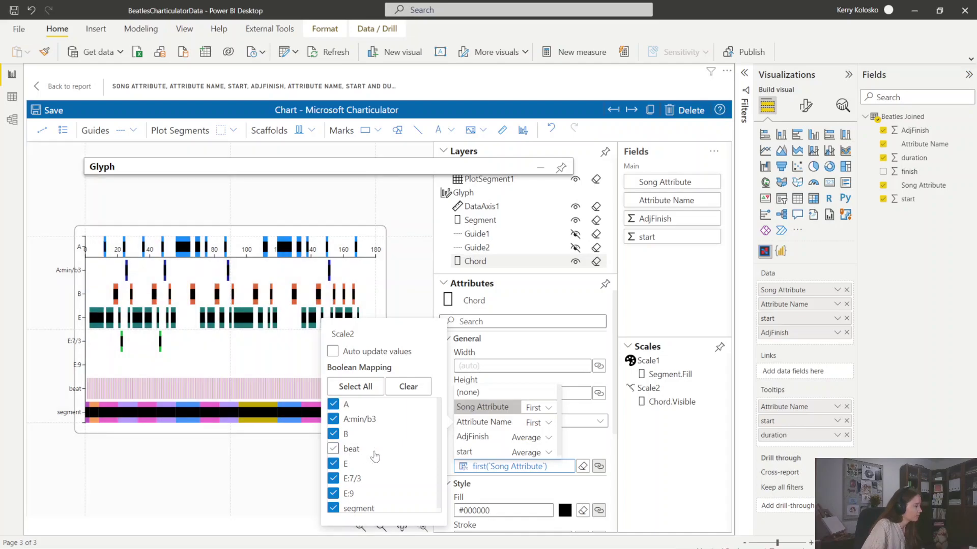
scroll(362, 458, "down", 1)
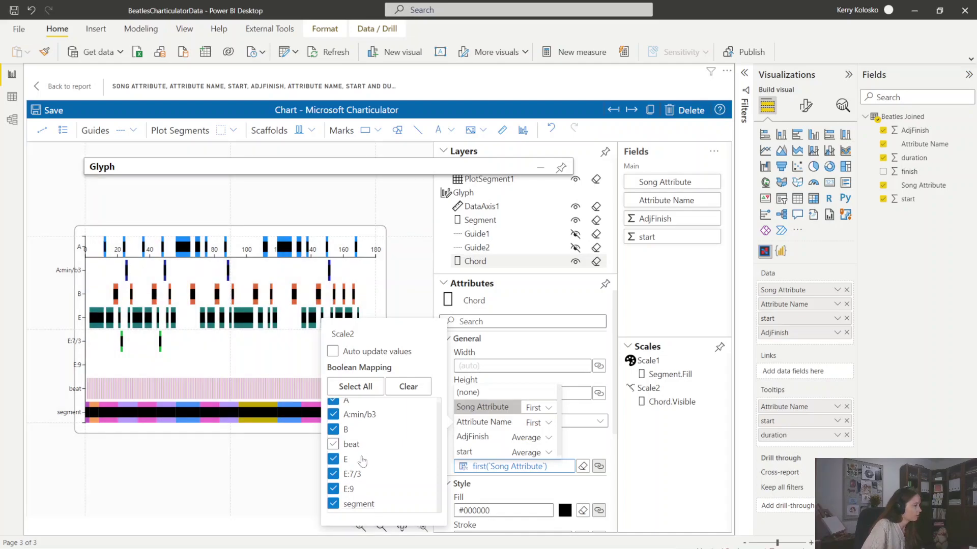
left_click(333, 504)
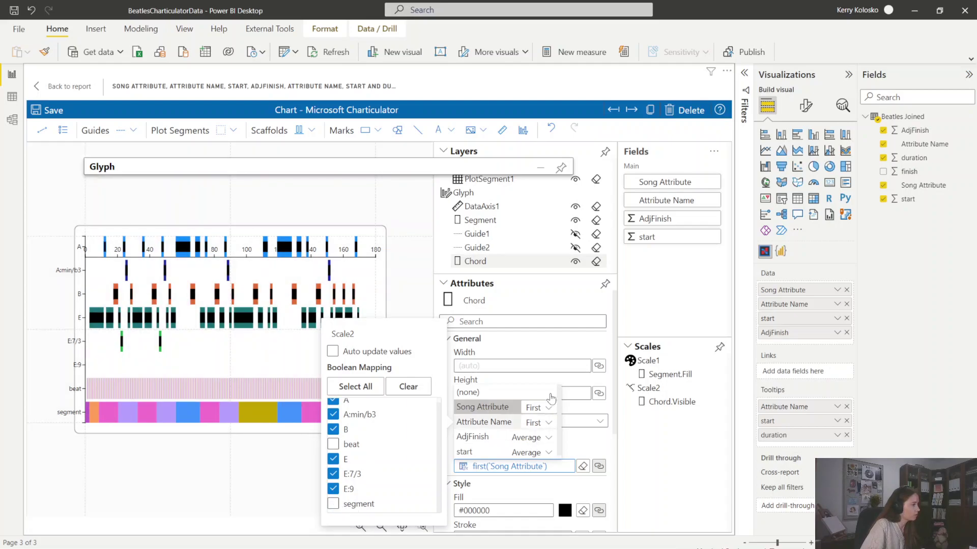
left_click(611, 413)
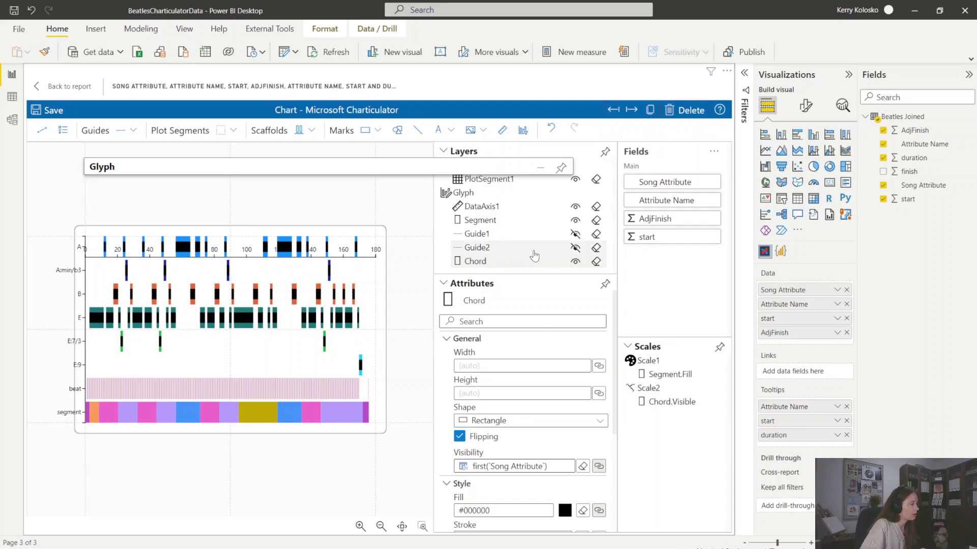
Set the glyph's data axis DataAxis1 to be visible on Last
left_click(489, 224)
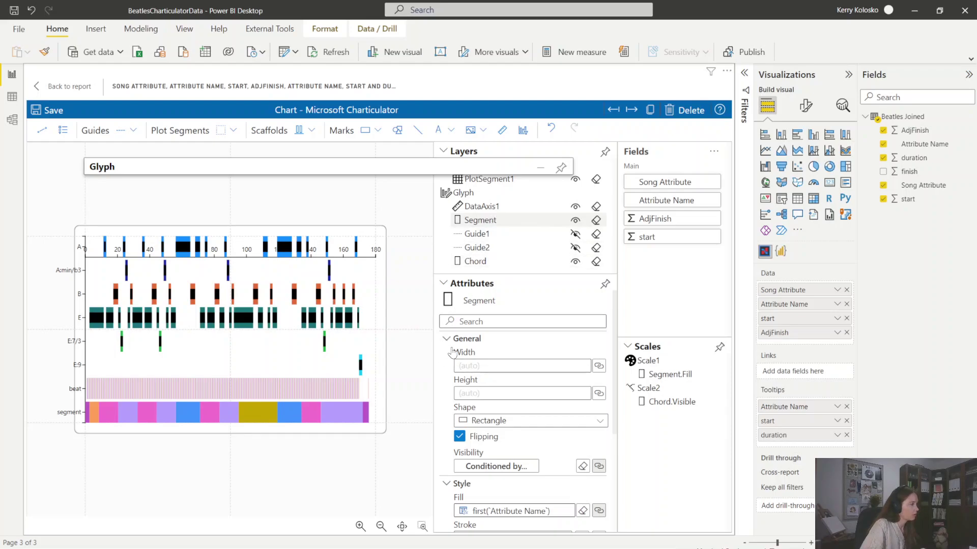
double_click(448, 339)
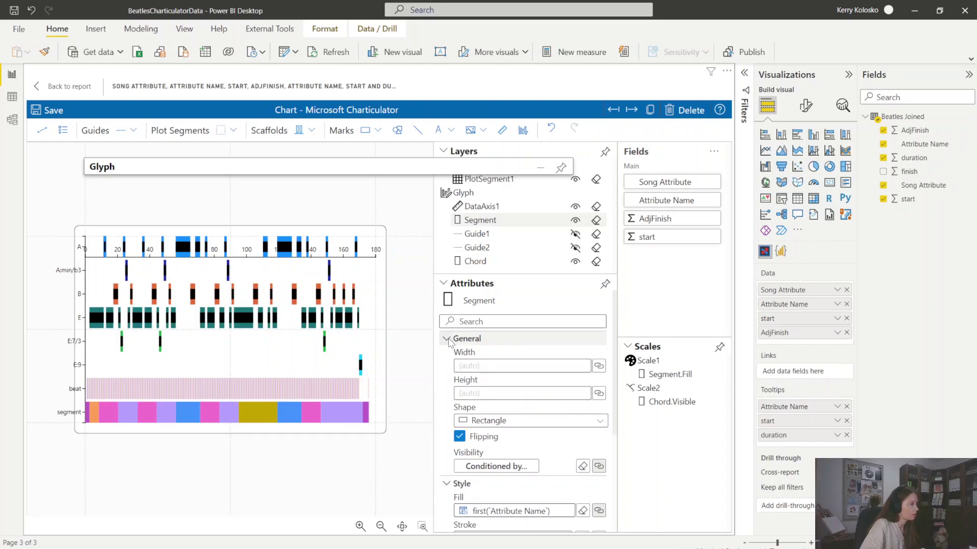
left_click(495, 208)
left_click(525, 369)
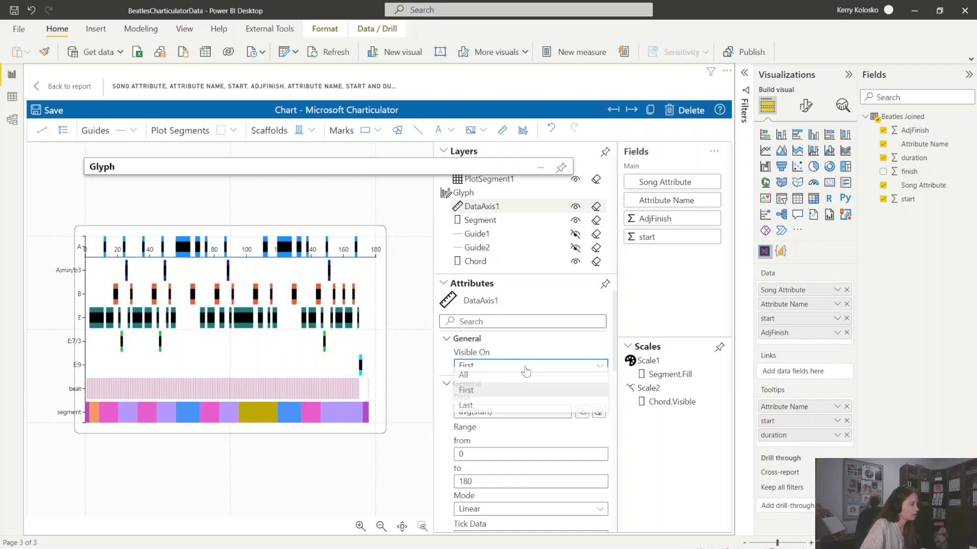
left_click(483, 411)
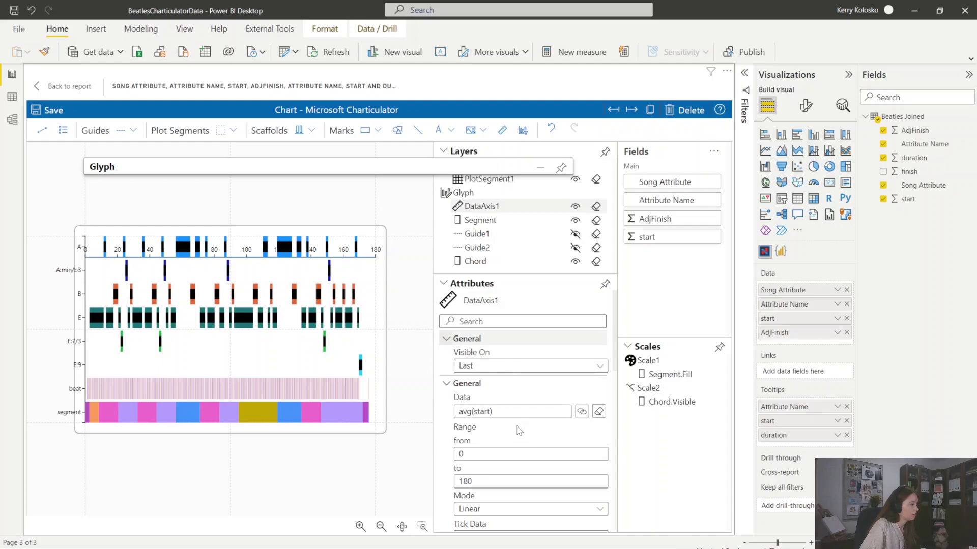
Hide the glyph's data axis DataAxis1 by turning off its Visible attribute
scroll(605, 359, "down", 2)
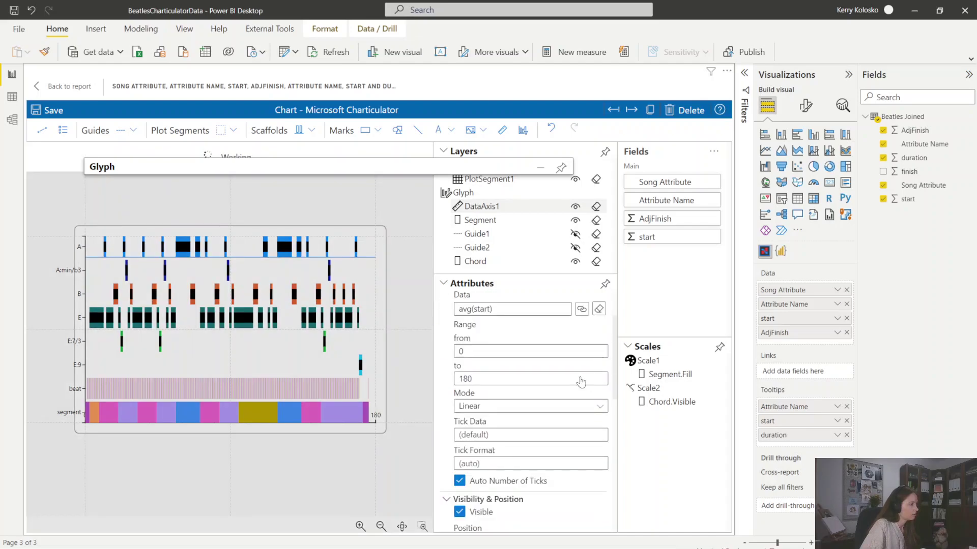
scroll(509, 509, "down", 5)
scroll(545, 497, "up", 2)
scroll(545, 497, "up", 2)
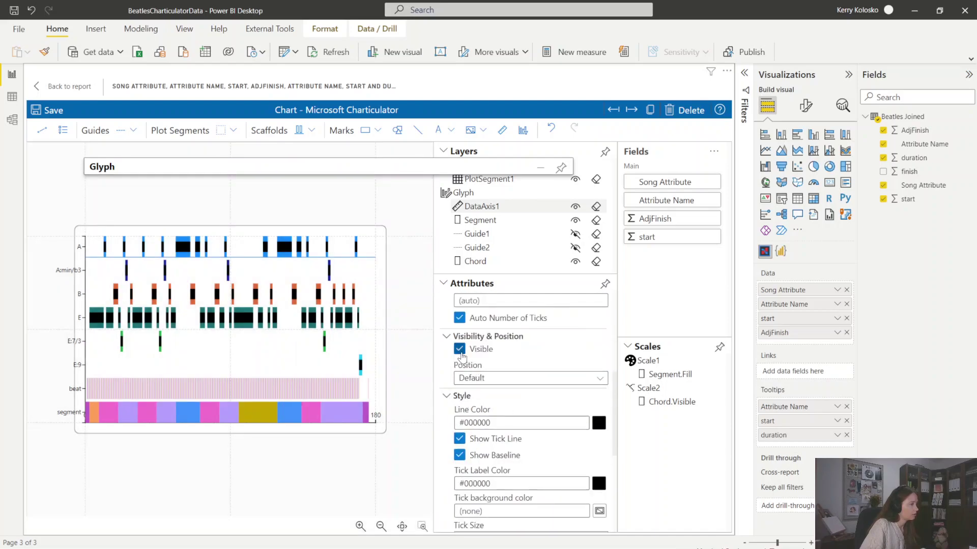
left_click(460, 350)
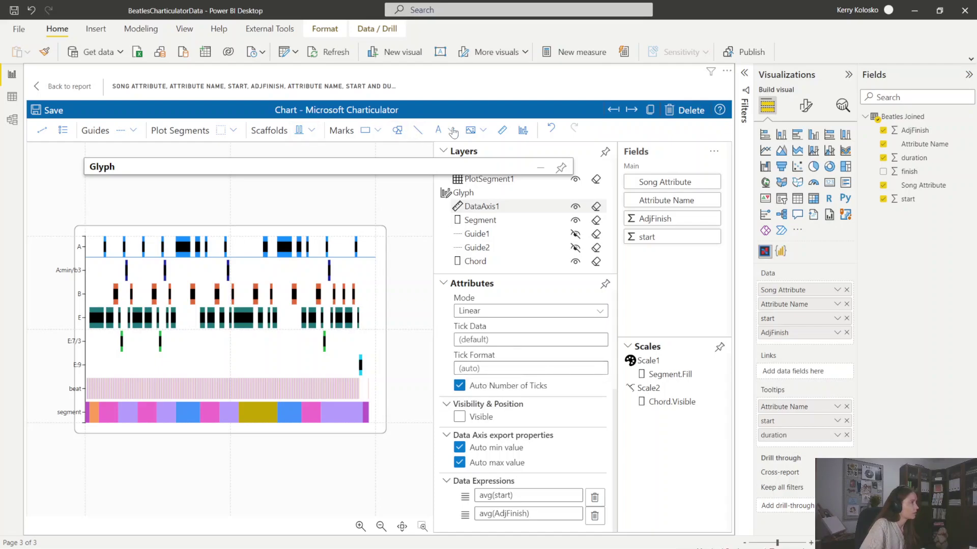
scroll(478, 312, "up", 3)
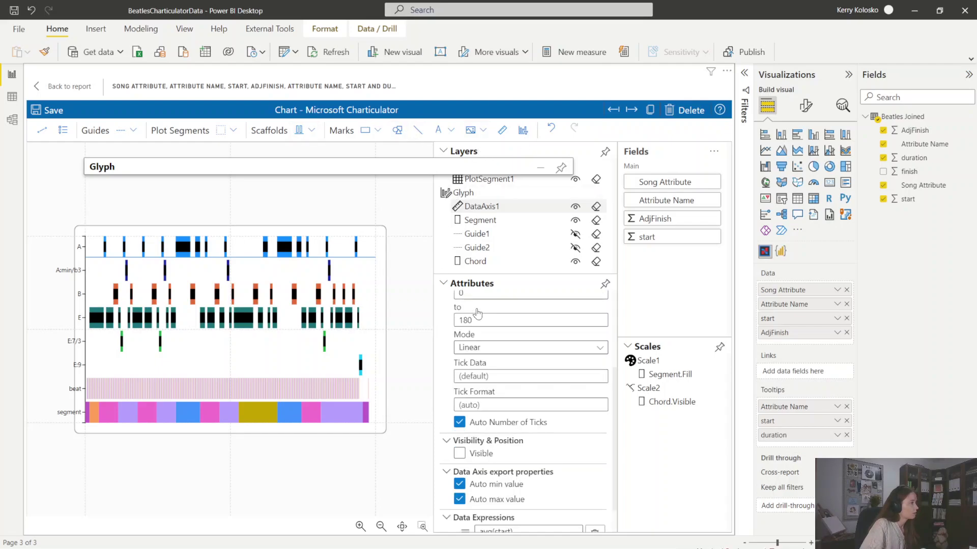
scroll(478, 312, "up", 2)
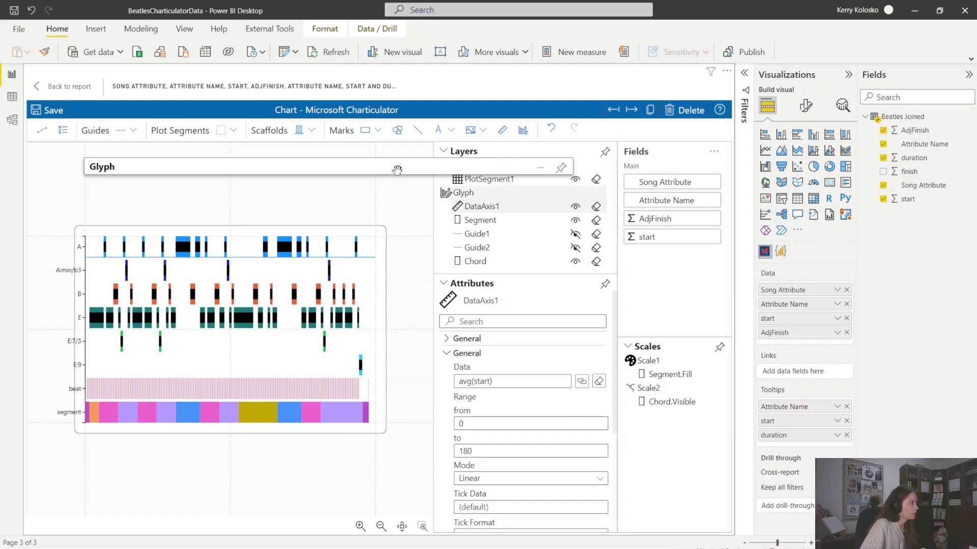
Apply a Polar scaffold to the plot segment to convert the chart to polar coordinates
left_click(311, 131)
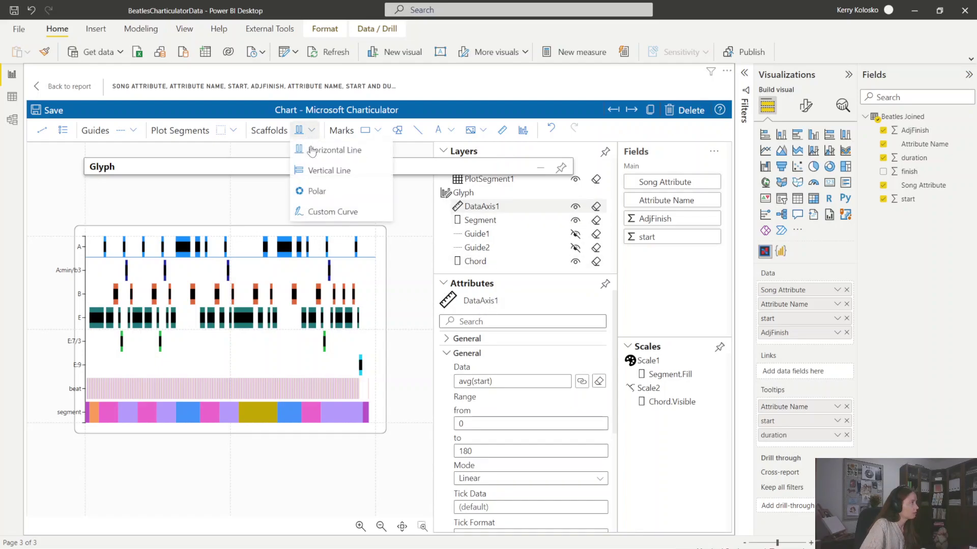
left_click(305, 197)
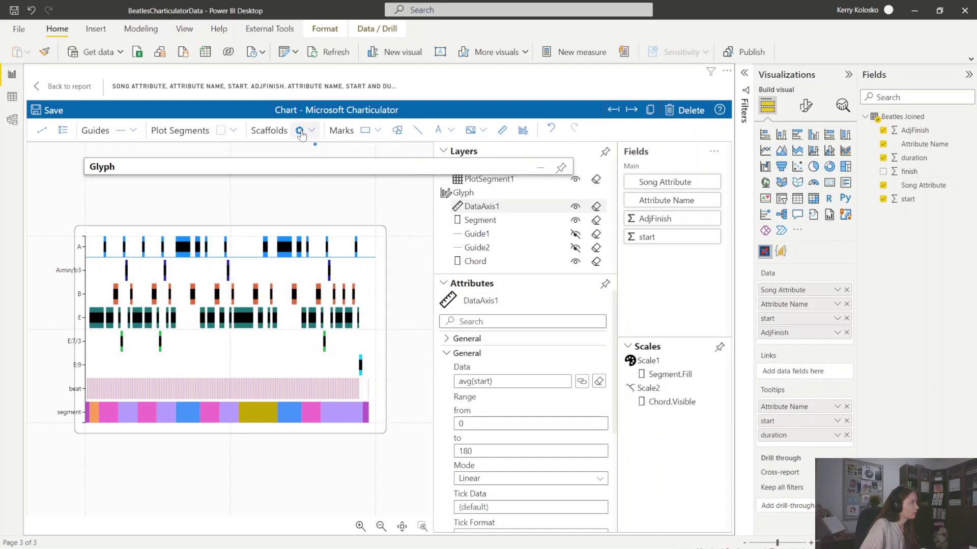
left_click_drag(299, 132, 278, 227)
left_click_drag(259, 279, 269, 291)
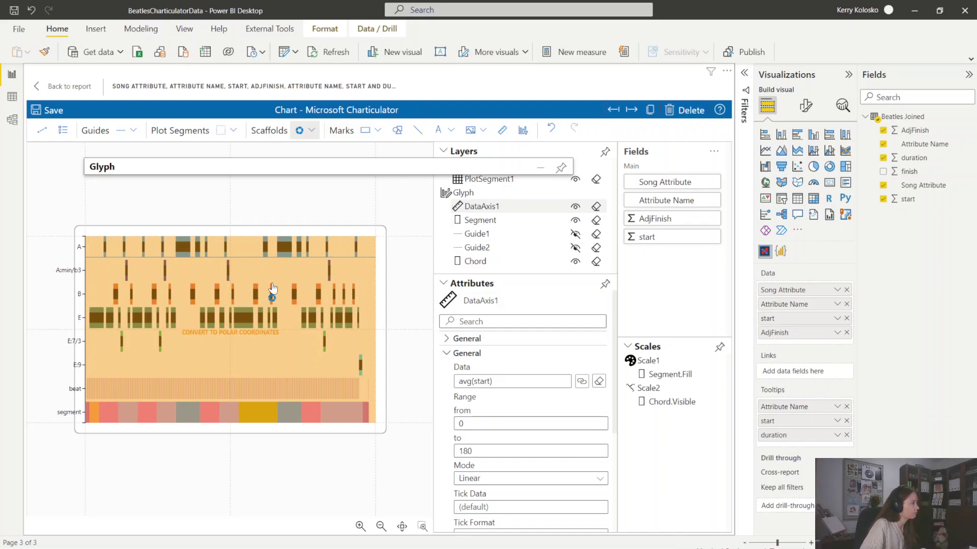
left_click_drag(273, 289, 275, 285)
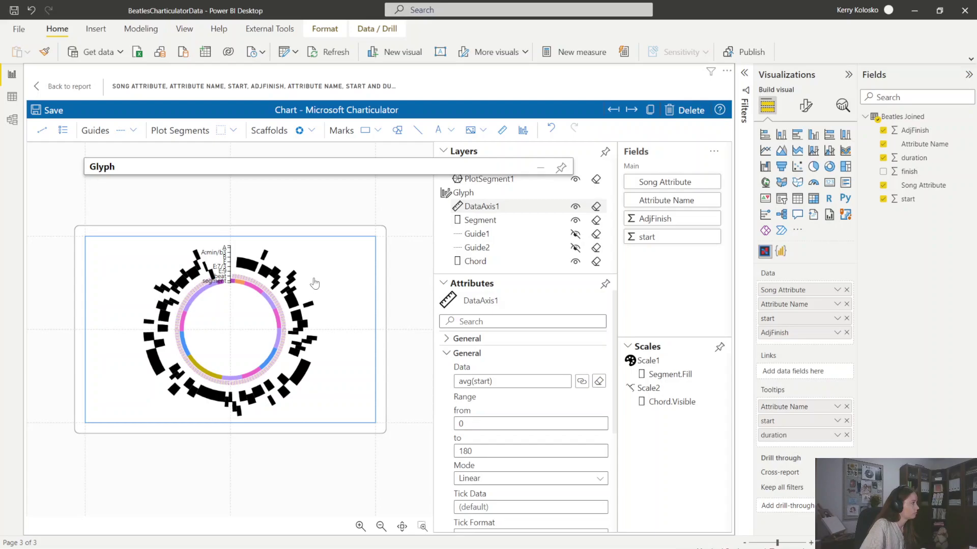
Enlarge the chart's height to about 522 and collapse the Visualizations pane to give the canvas more room
scroll(313, 285, "up", 2)
scroll(298, 294, "up", 1)
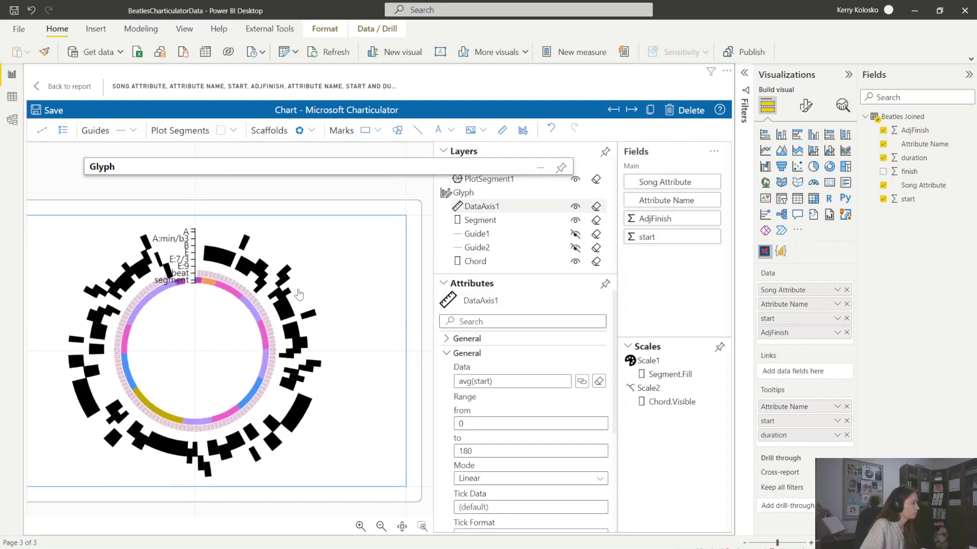
scroll(316, 412, "up", 1)
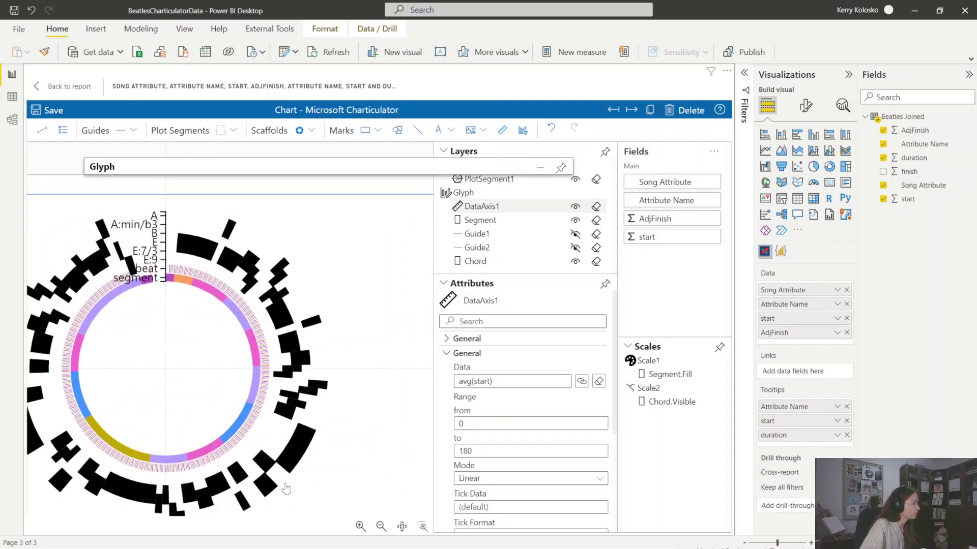
scroll(336, 403, "down", 1)
scroll(337, 403, "down", 1)
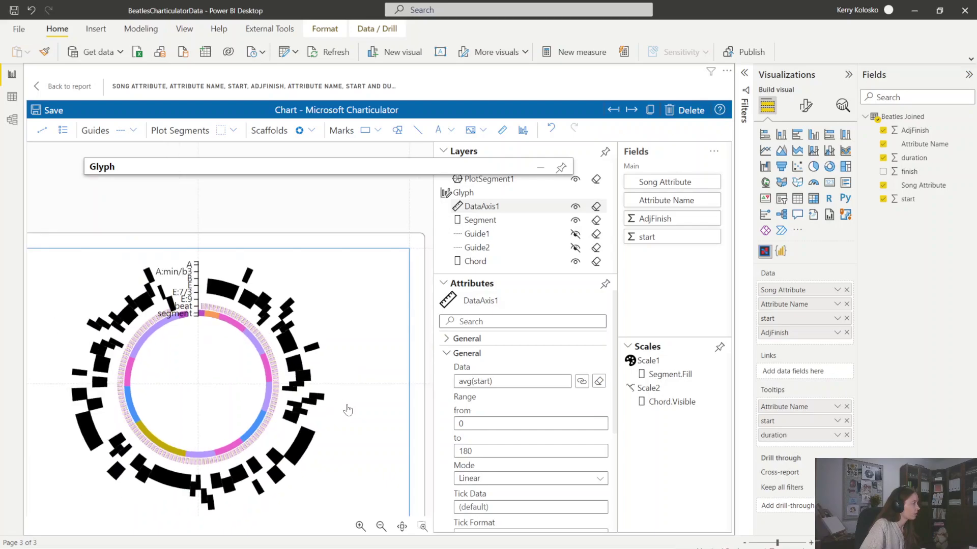
scroll(288, 322, "down", 1)
left_click_drag(244, 255, 262, 212)
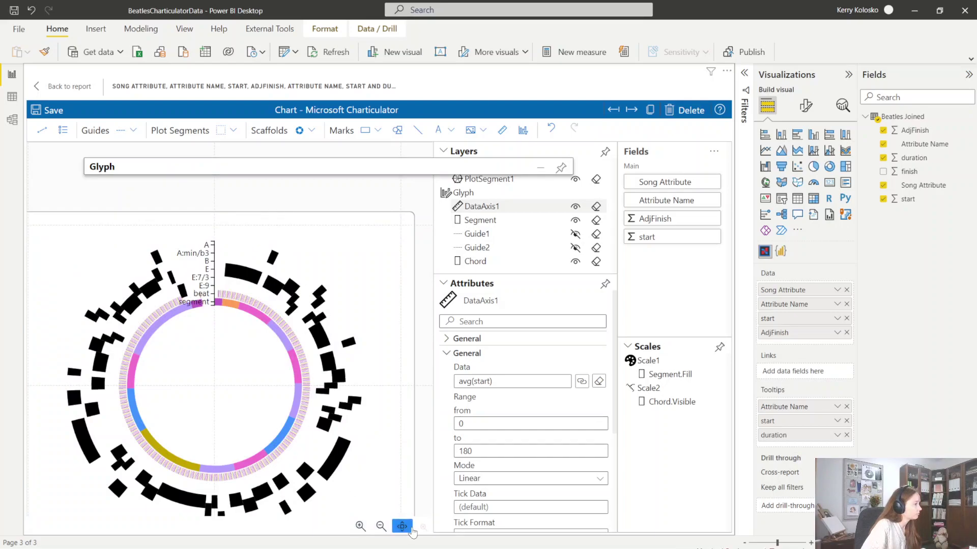
left_click(402, 527)
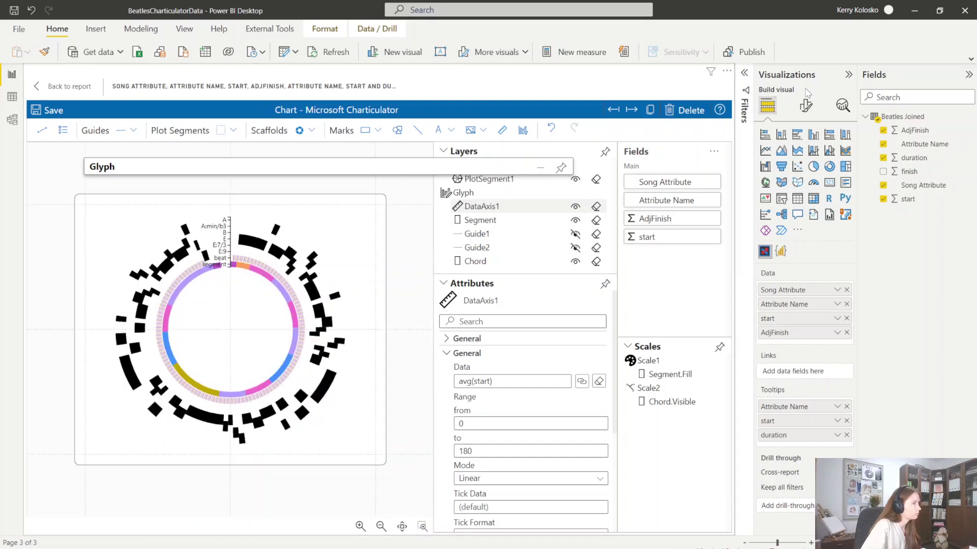
left_click(849, 75)
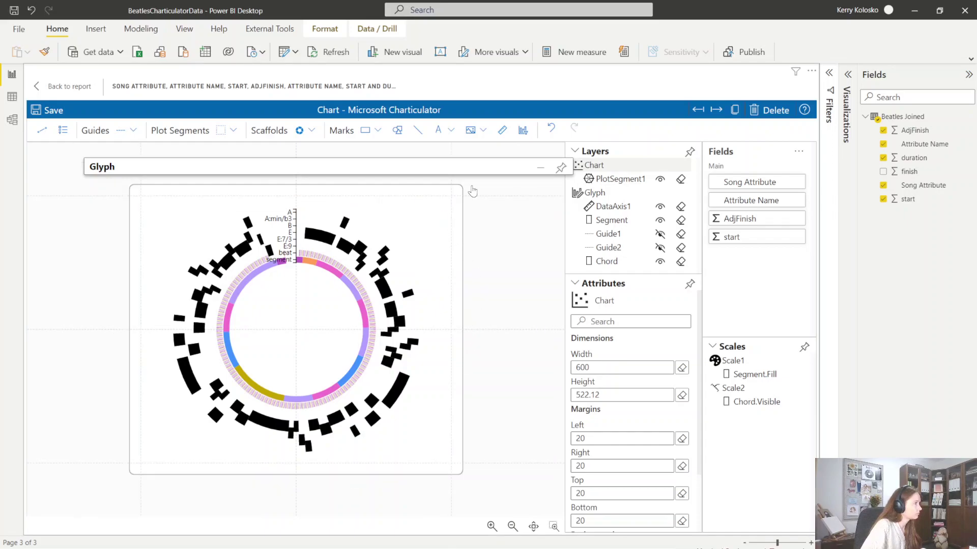
Move the glyph's upper and lower guides inward so the Chord mark is narrower than the Segment mark behind it
left_click(536, 171)
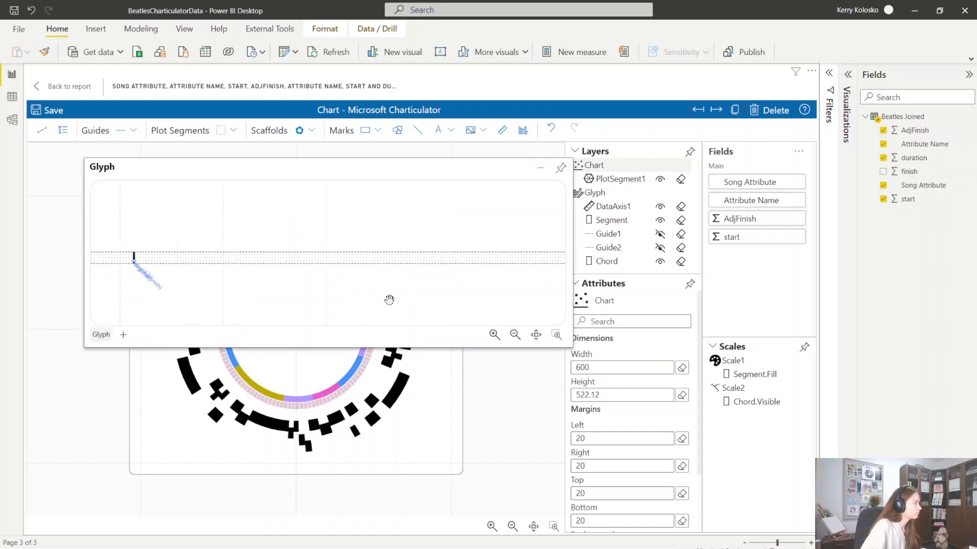
left_click_drag(255, 296, 313, 299)
scroll(313, 299, "up", 5)
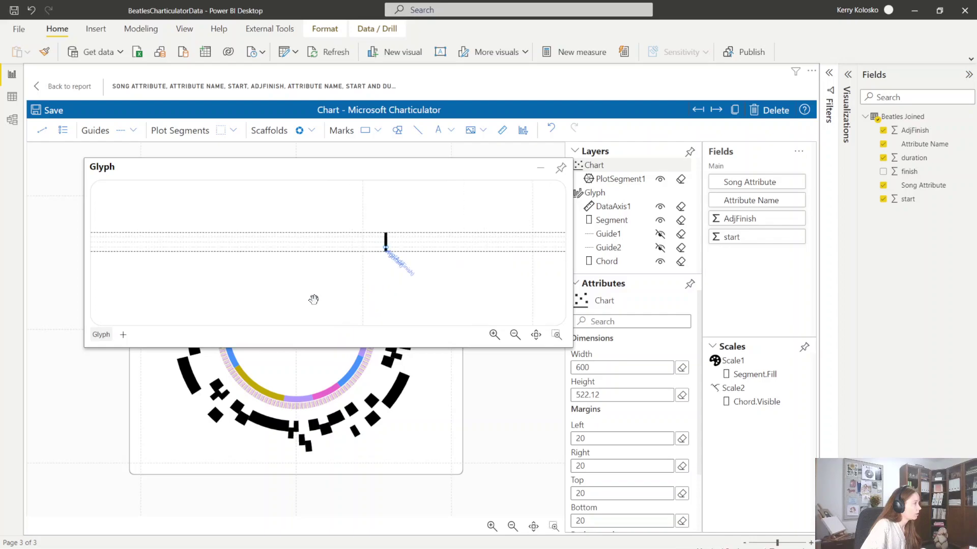
scroll(337, 297, "up", 3)
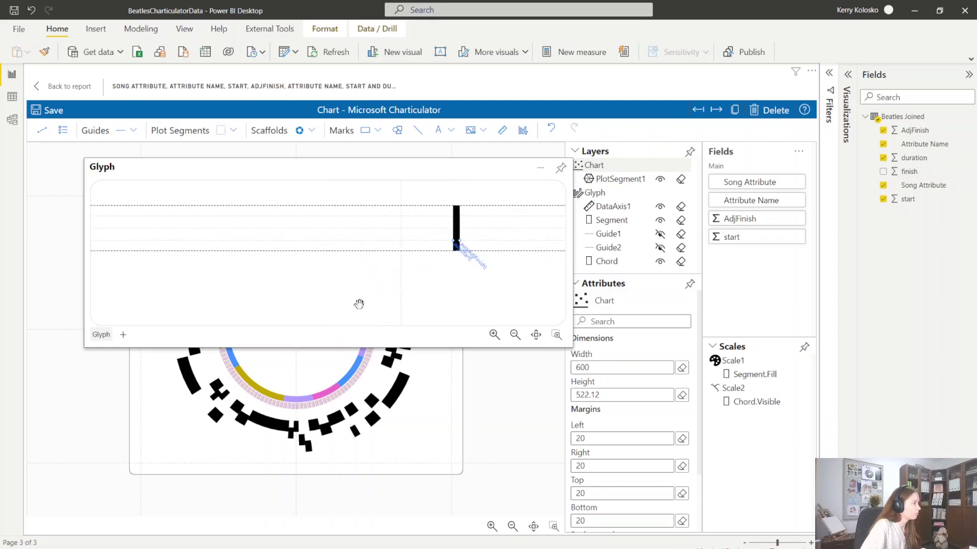
left_click_drag(386, 206, 375, 251)
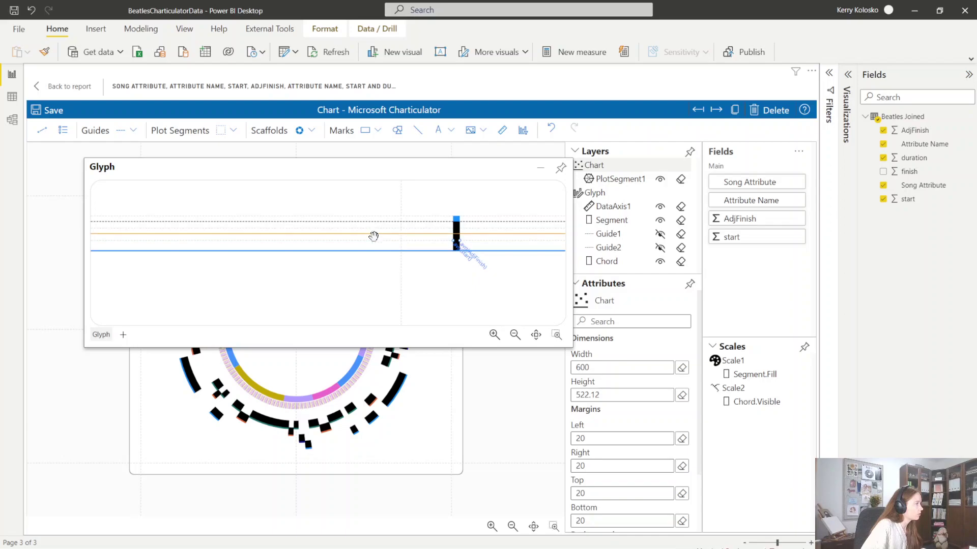
left_click_drag(374, 236, 374, 237)
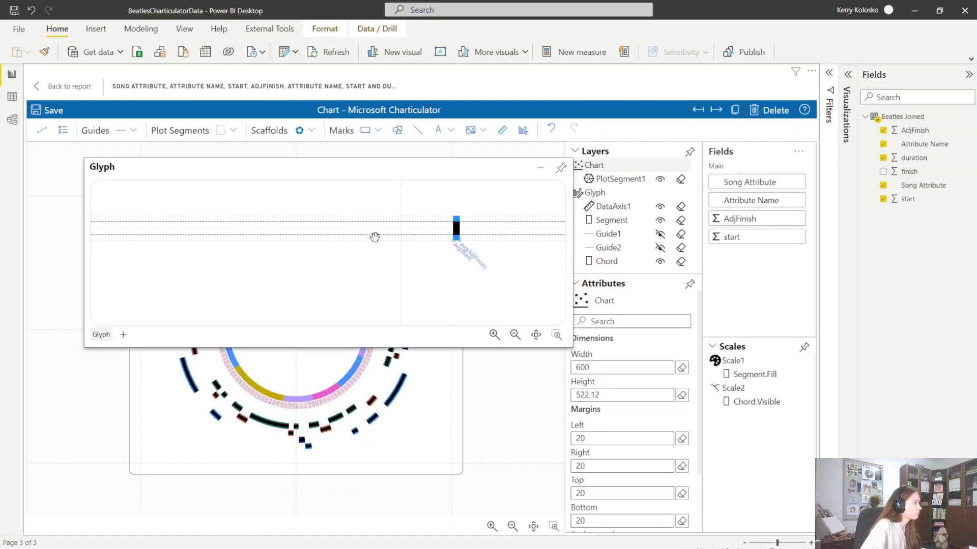
left_click(540, 169)
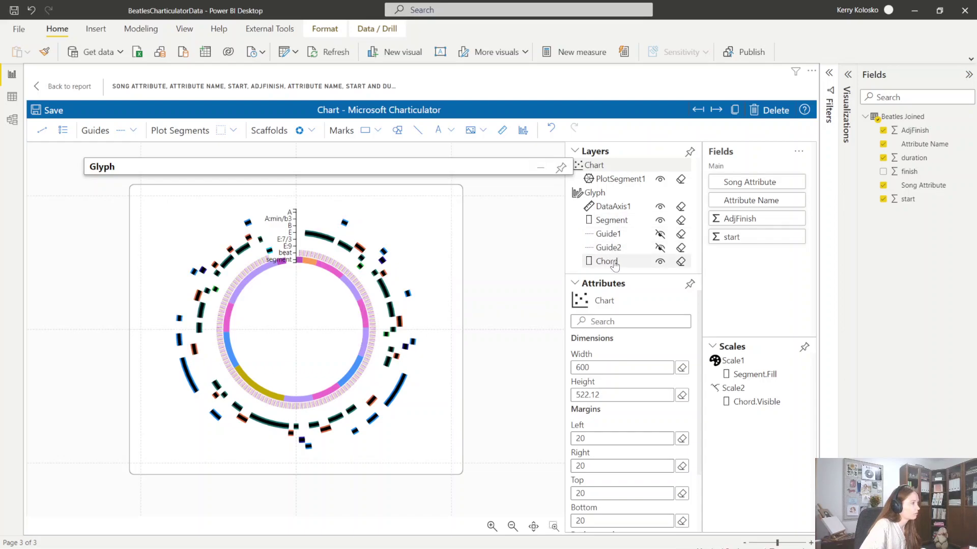
In the Segment mark's Attribute Name fill color mapping, set value 1 to black #000000 and value 2 to grey #969696
left_click(615, 220)
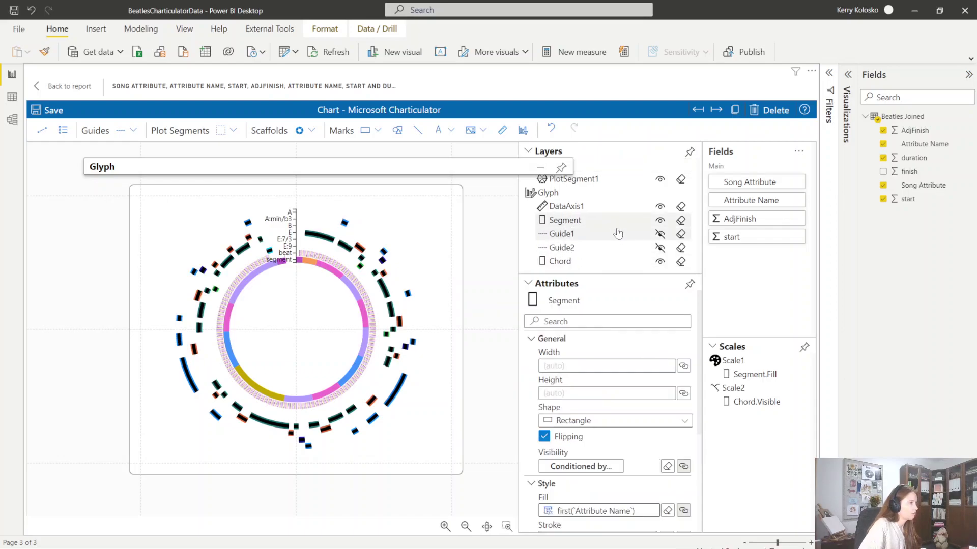
scroll(643, 427, "down", 3)
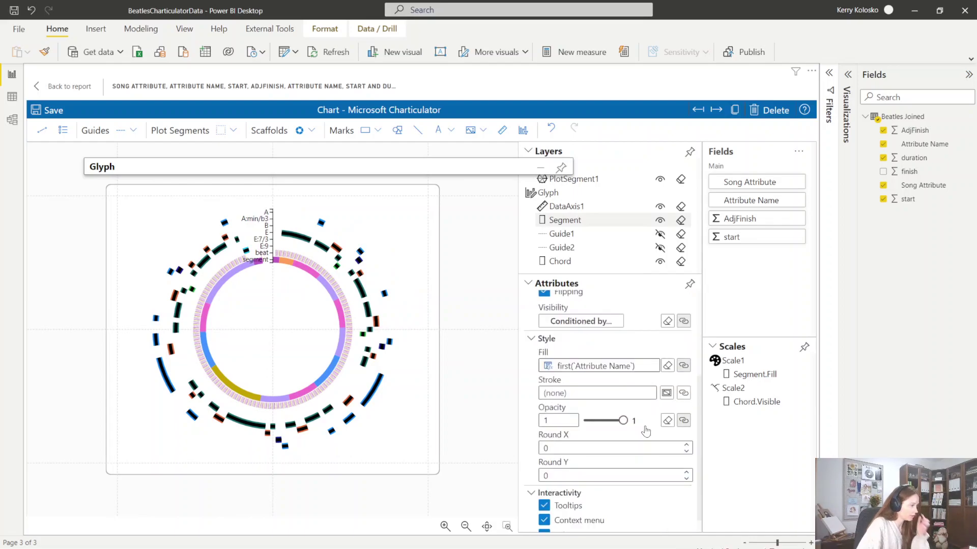
scroll(645, 430, "up", 1)
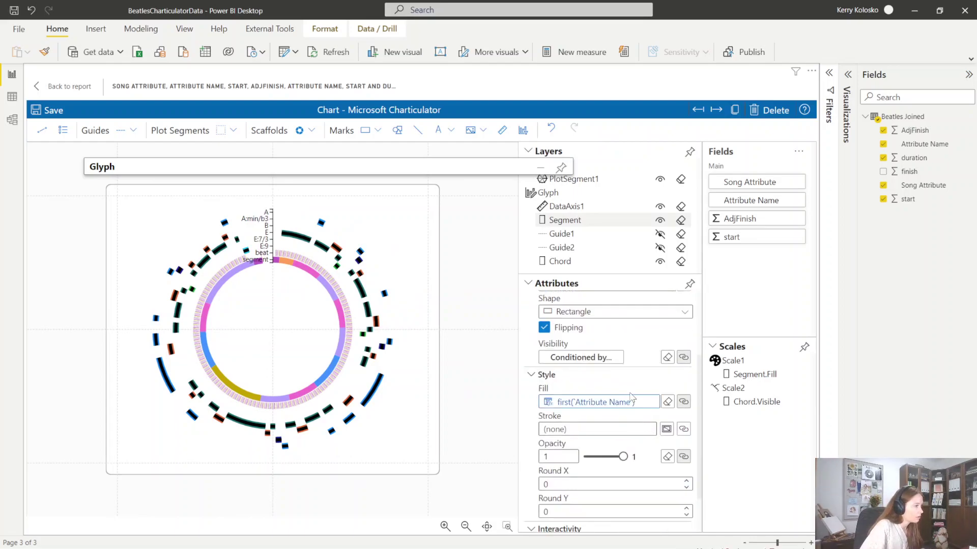
scroll(630, 392, "up", 3)
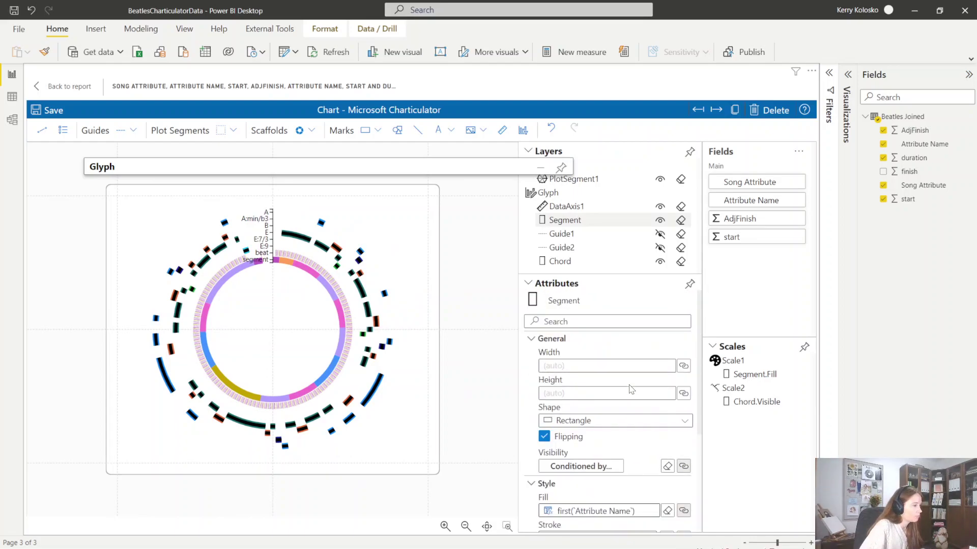
scroll(656, 396, "down", 3)
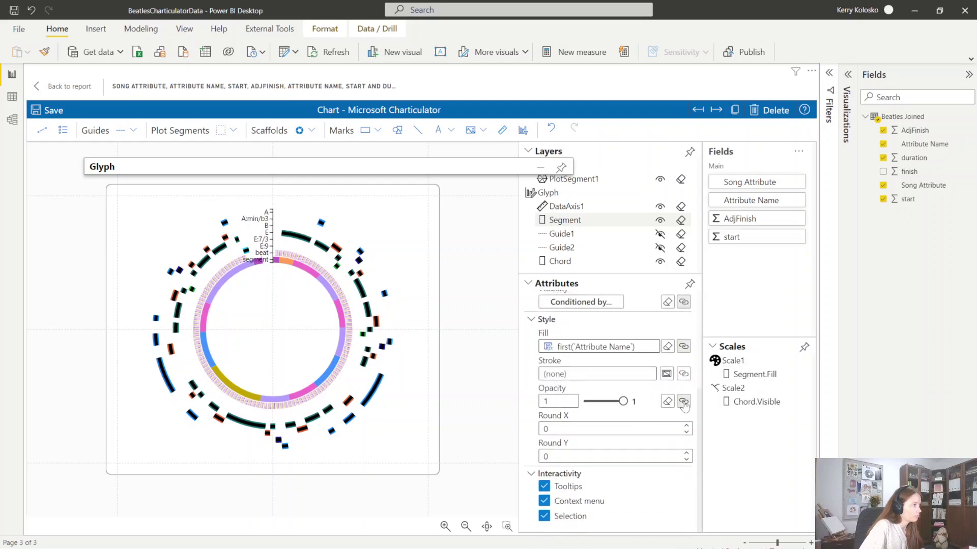
scroll(685, 406, "up", 1)
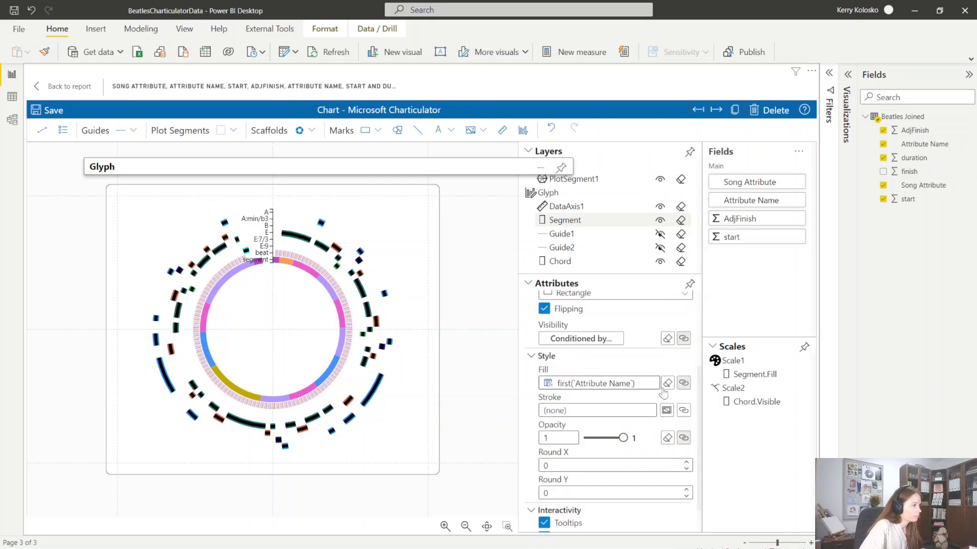
left_click(625, 384)
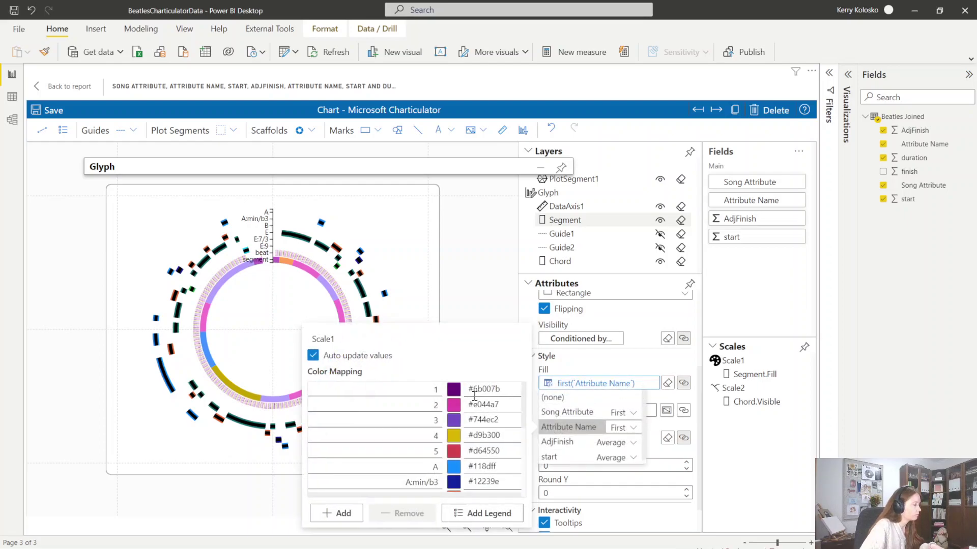
left_click(453, 389)
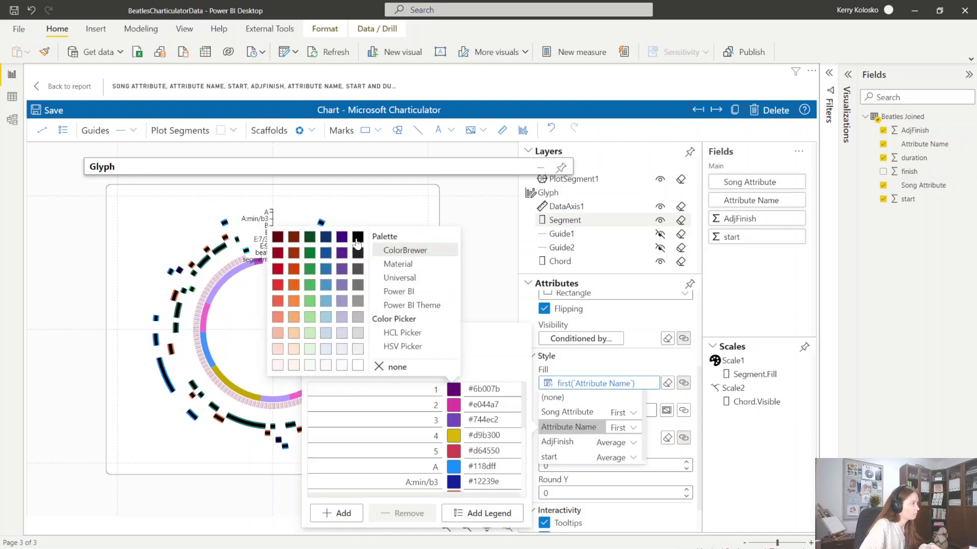
left_click(454, 408)
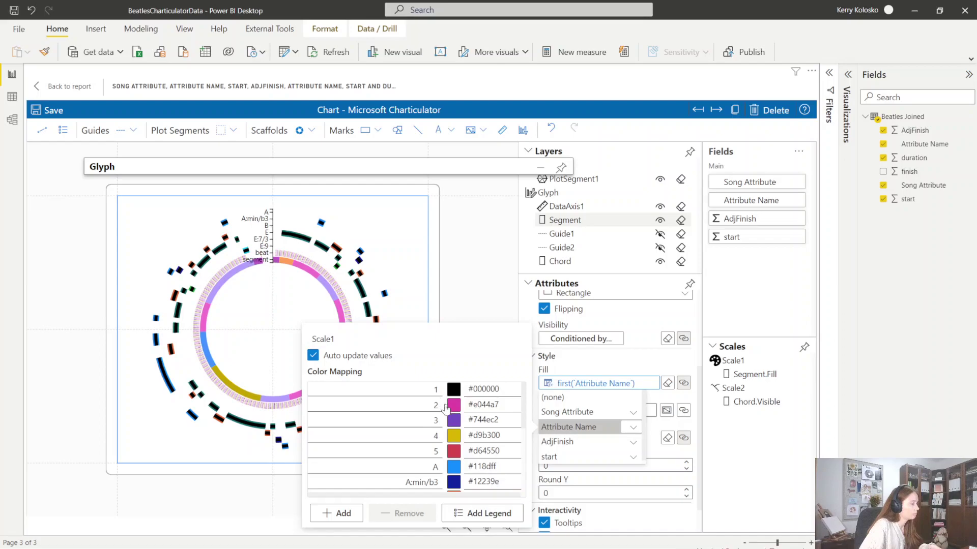
left_click(455, 410)
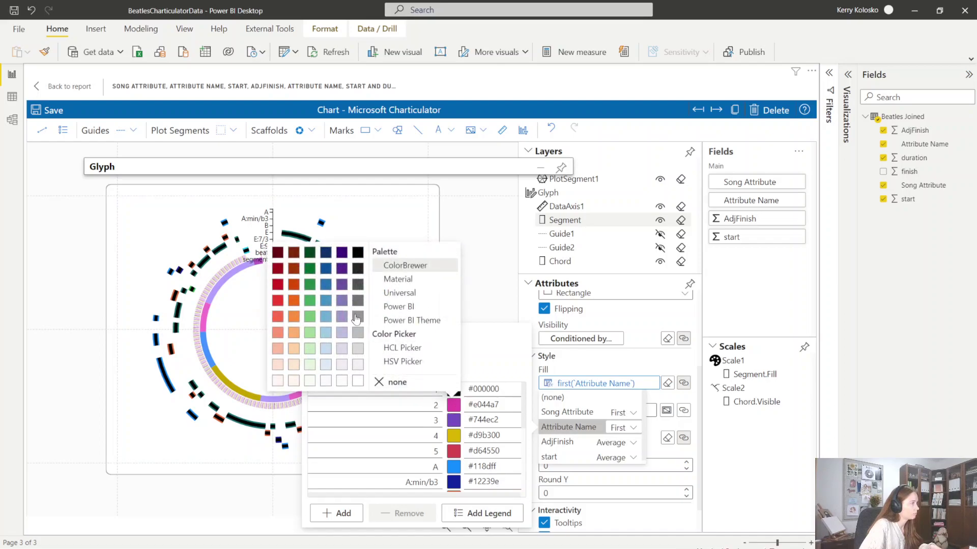
left_click(460, 422)
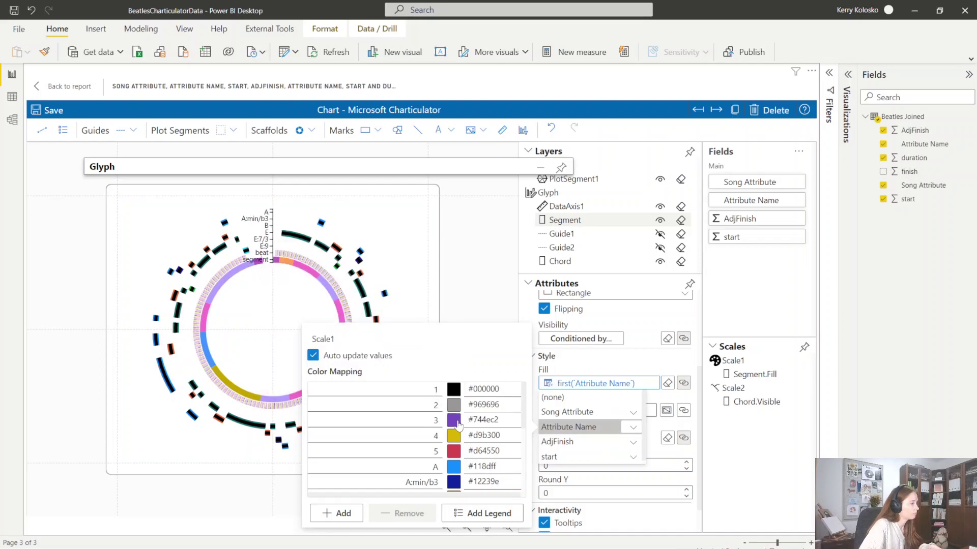
Set the Segment fill colors of values 3 and 5 to black #000000 and value 4 to grey #969696
left_click(459, 425)
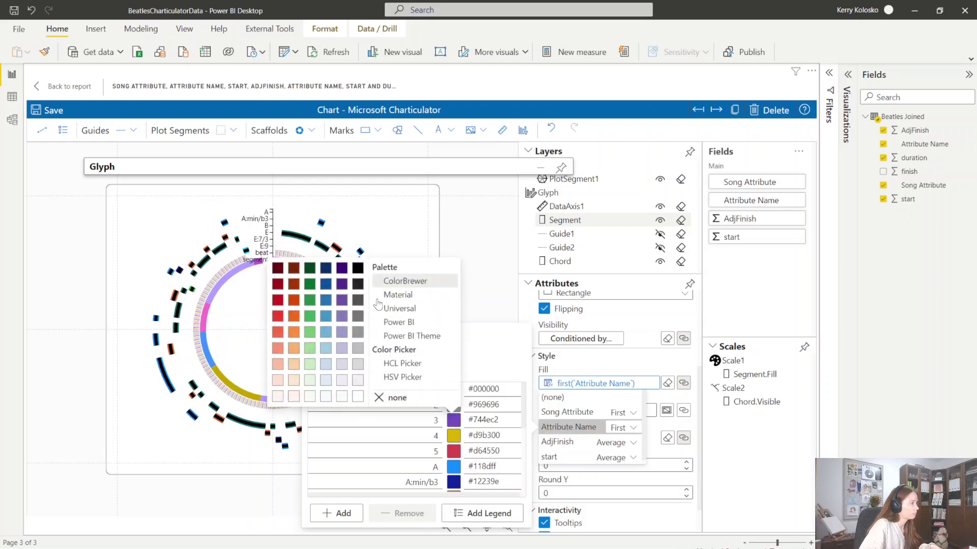
left_click(453, 437)
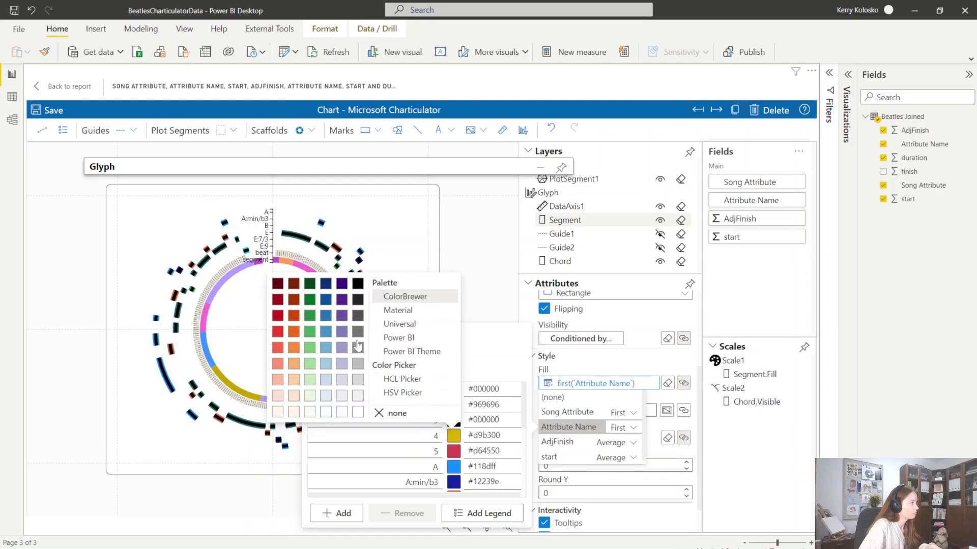
left_click(358, 348)
left_click(454, 456)
left_click(362, 301)
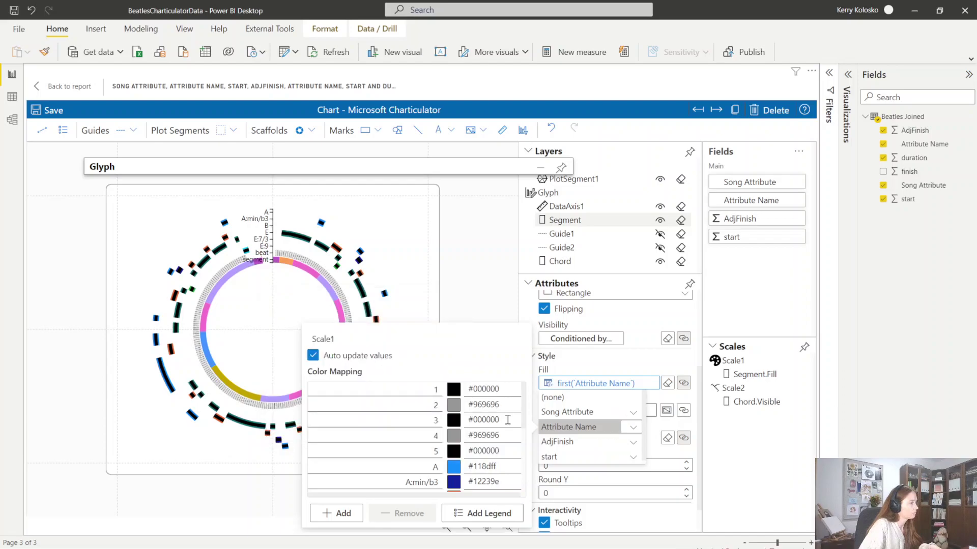
Set the fill colors of chords A, B and E to none in the Segment mark's Attribute Name color mapping
scroll(507, 419, "down", 2)
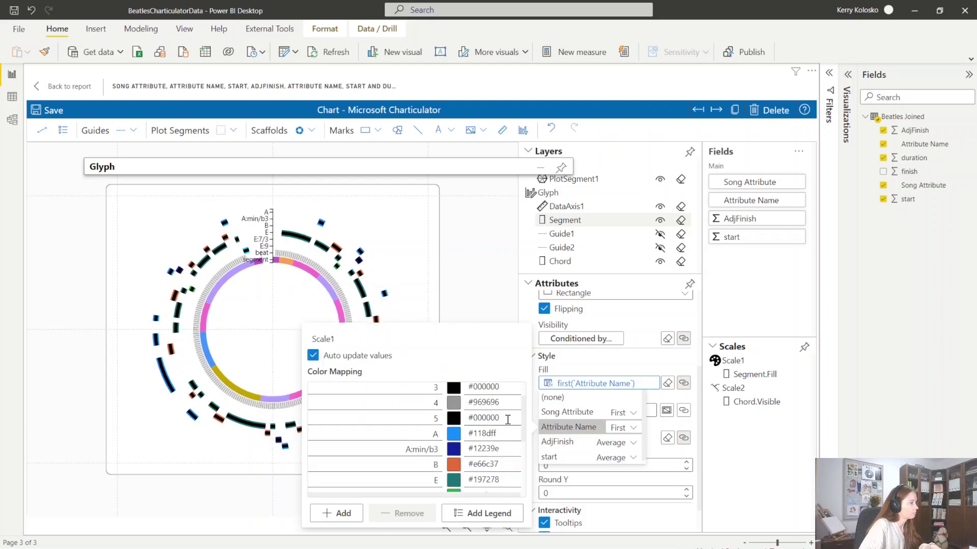
scroll(507, 420, "down", 1)
scroll(507, 420, "up", 1)
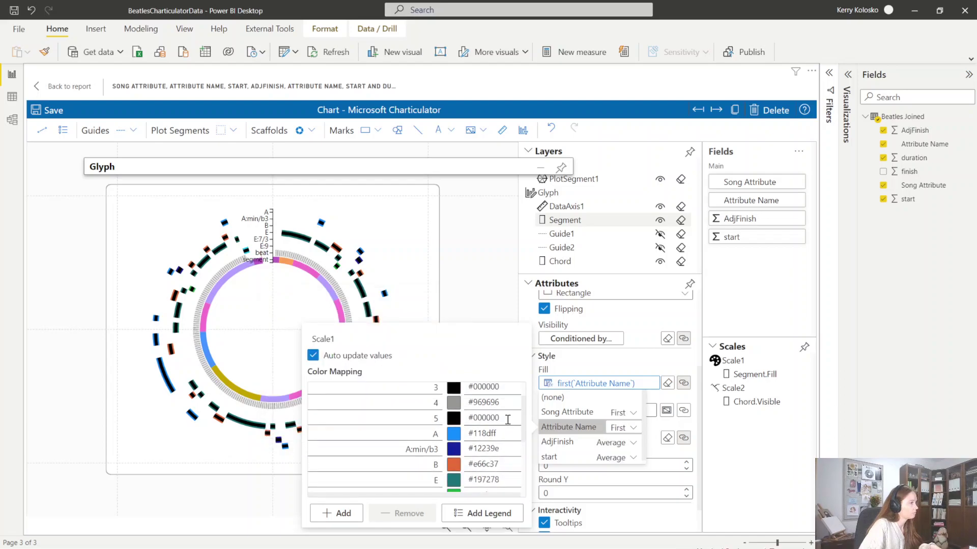
left_click(453, 437)
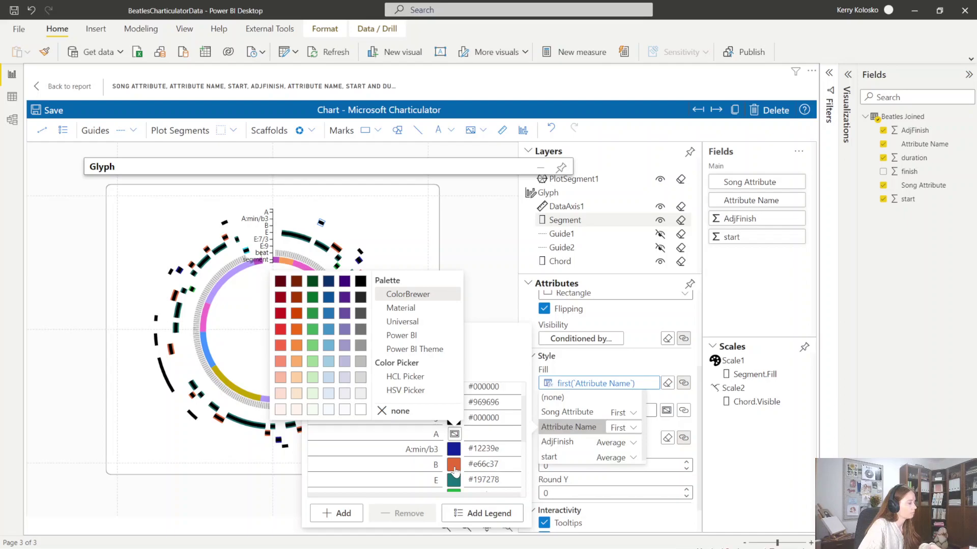
scroll(502, 448, "down", 1)
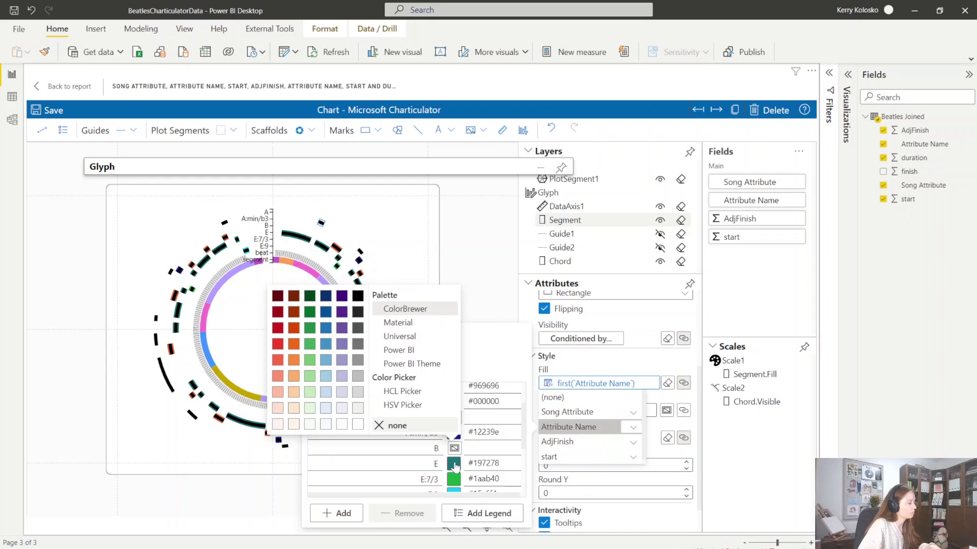
scroll(471, 451, "down", 1)
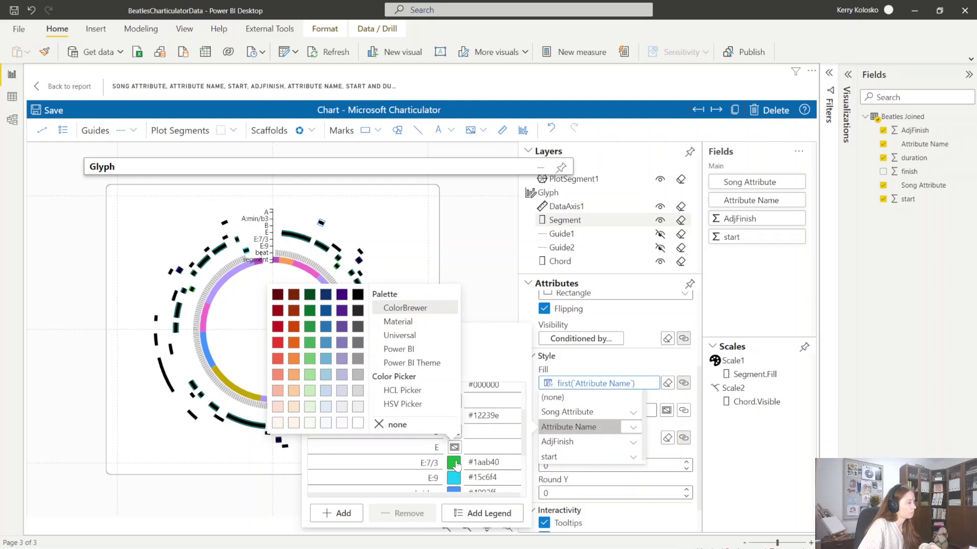
Set the Segment fill colors of chords E:7/3, E:9 and A:min/b3 to none and close the color mapping
left_click(454, 463)
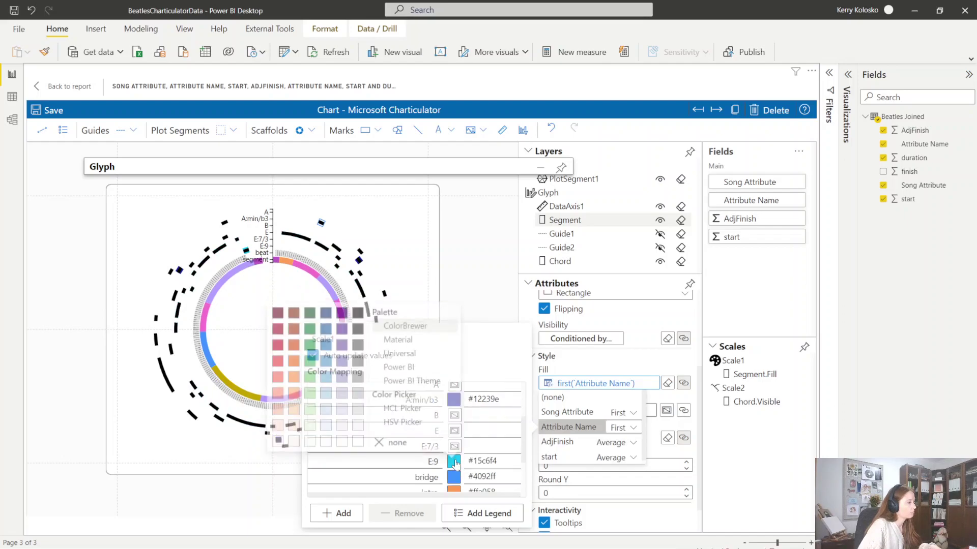
left_click(404, 444)
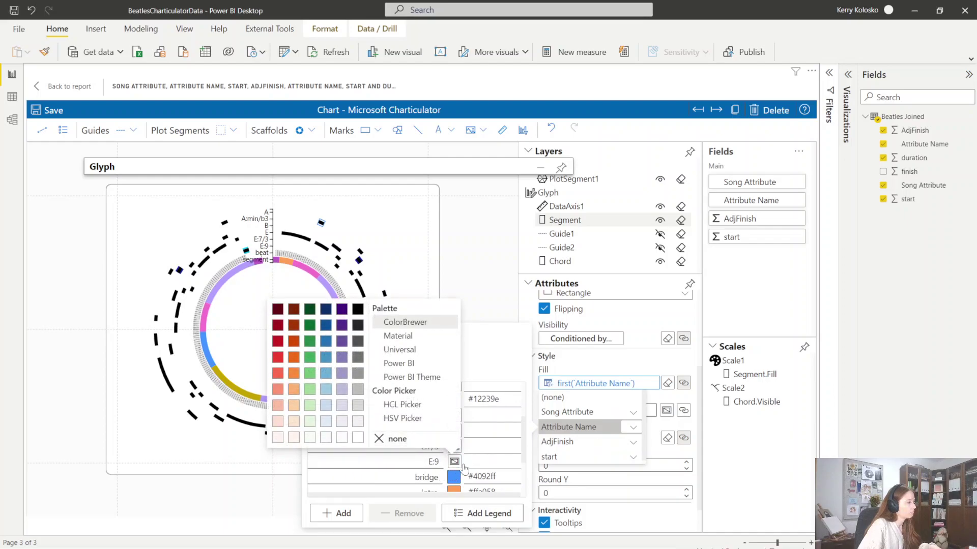
left_click(464, 468)
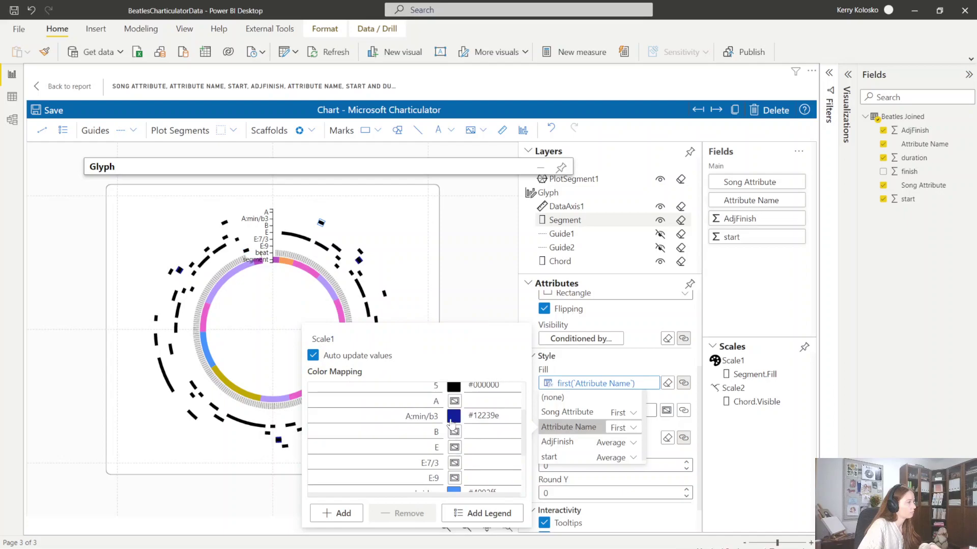
left_click(453, 416)
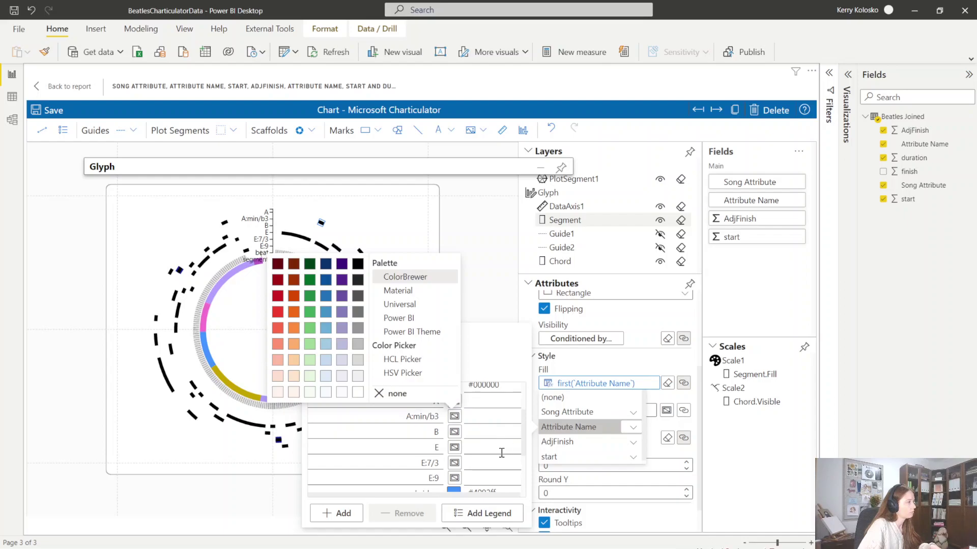
scroll(507, 450, "down", 4)
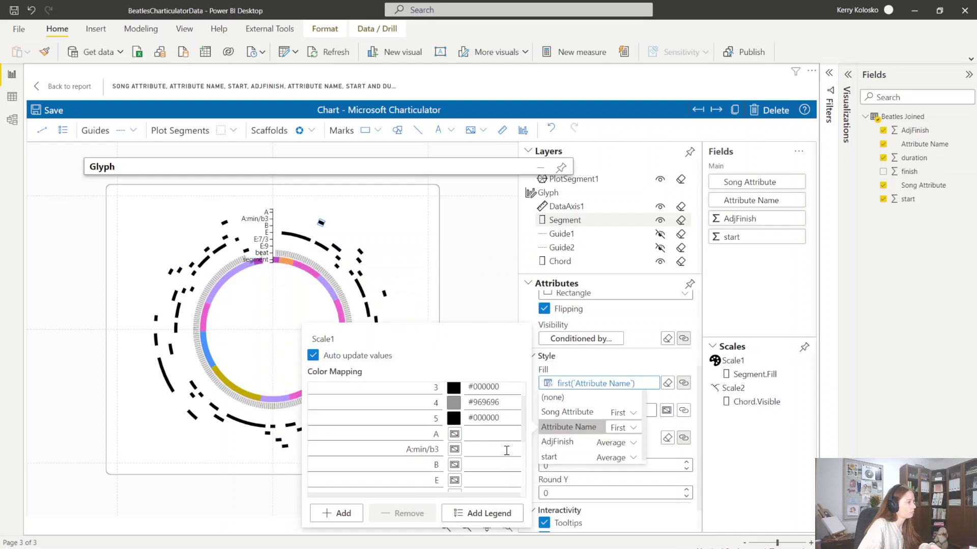
scroll(506, 451, "down", 1)
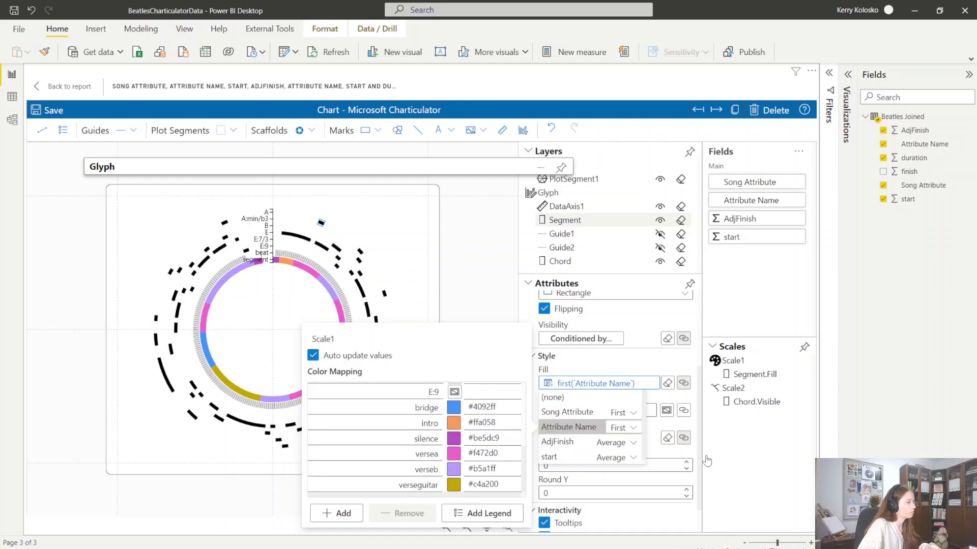
left_click(694, 510)
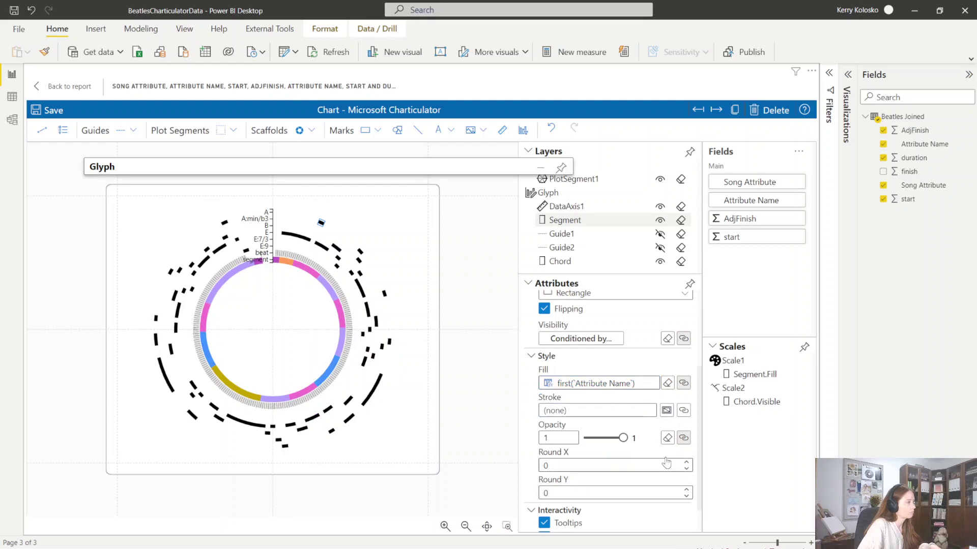
Set the gridline style of PlotSegment1's radial axis to Dashed
scroll(642, 445, "down", 1)
scroll(642, 446, "up", 5)
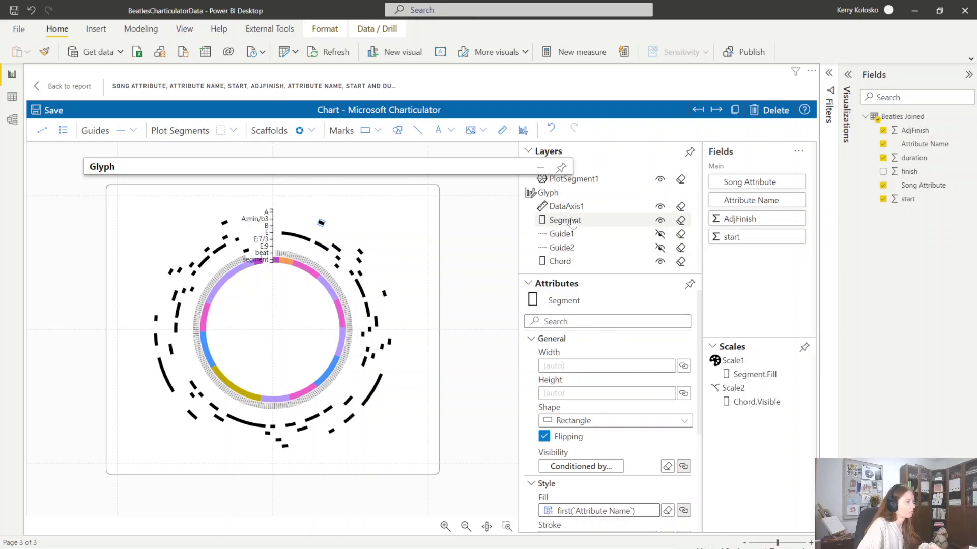
left_click(585, 181)
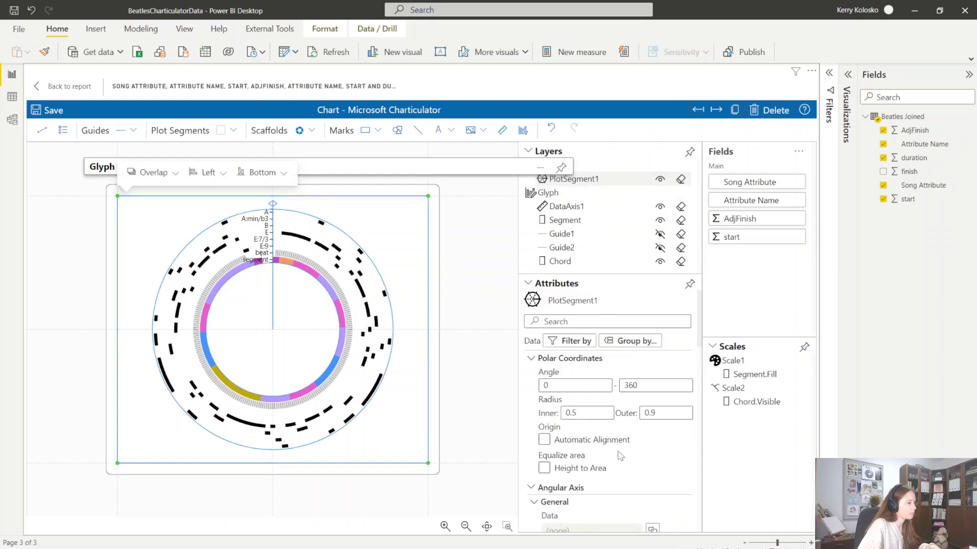
scroll(623, 460, "down", 15)
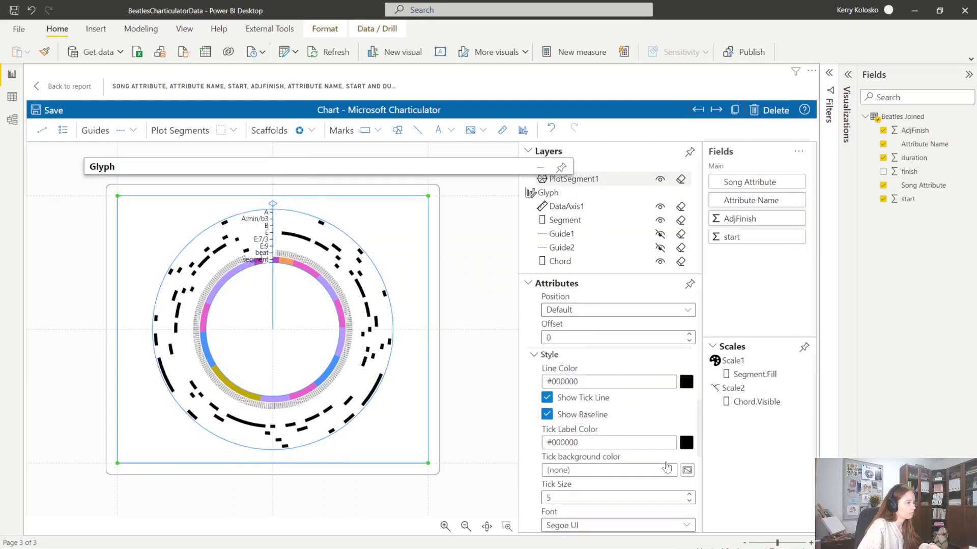
scroll(666, 467, "down", 3)
scroll(666, 467, "up", 3)
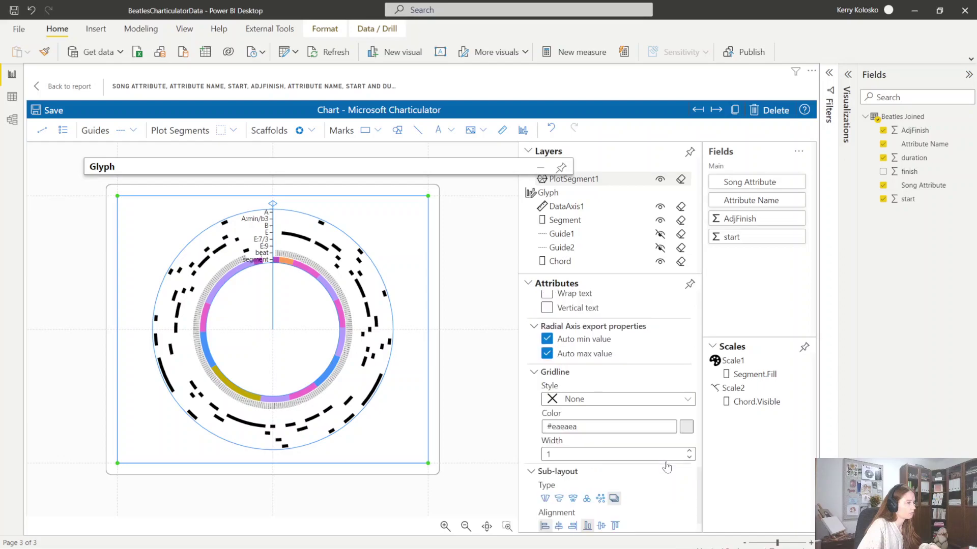
left_click(627, 435)
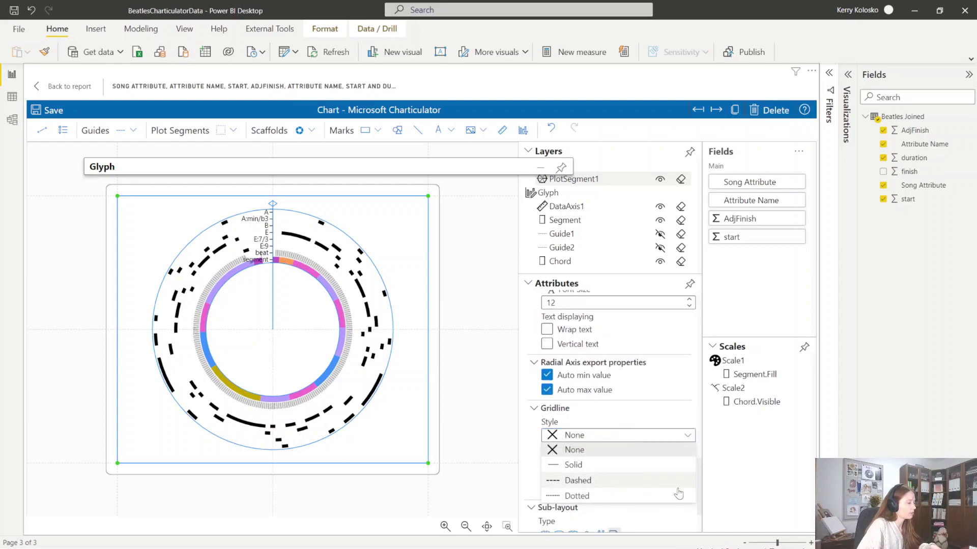
left_click(683, 512)
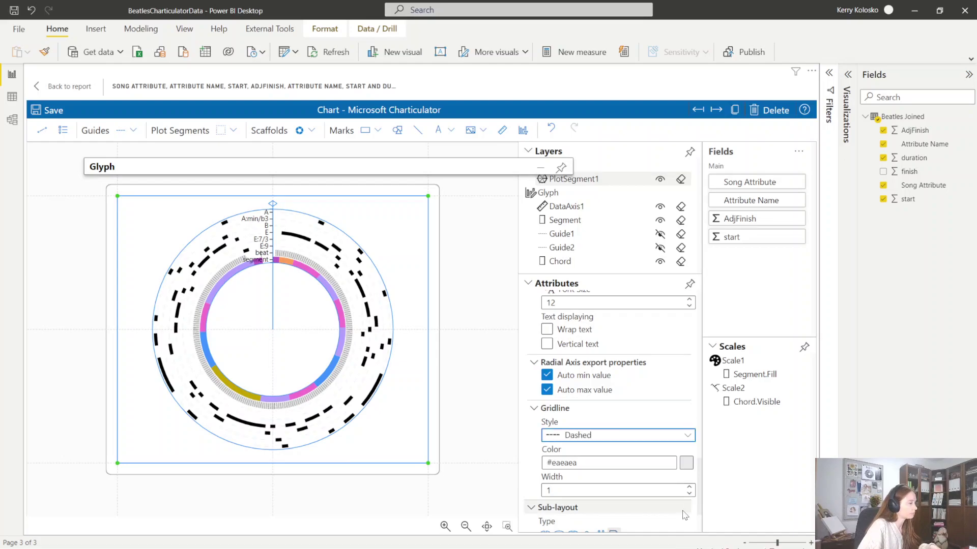
Reorder the radial axis's Song Attribute categories so that beat comes first, ahead of A
scroll(683, 515, "up", 6)
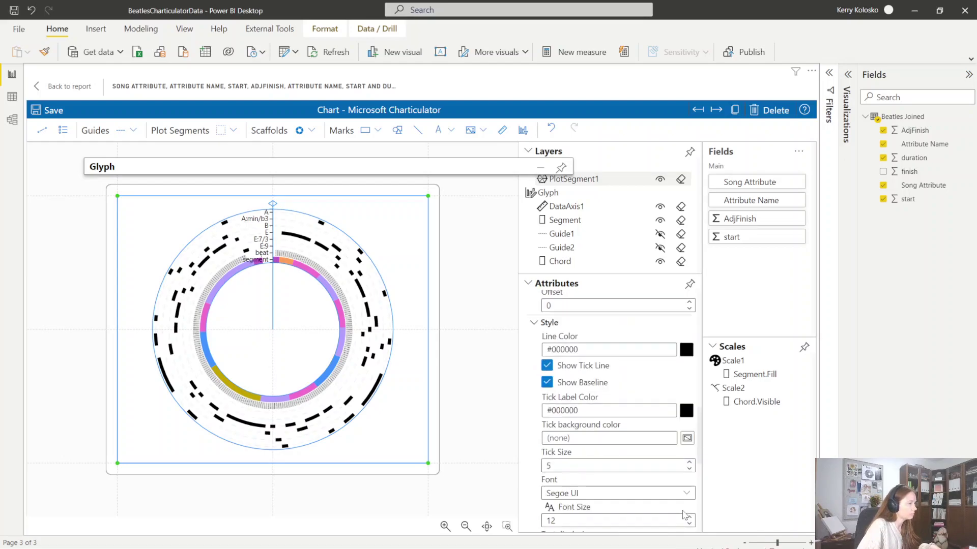
scroll(683, 515, "up", 4)
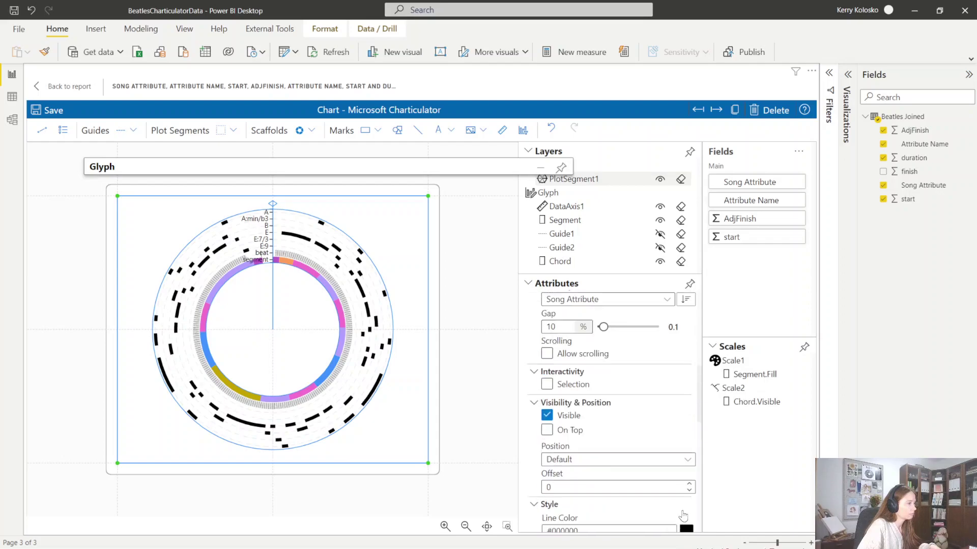
scroll(683, 515, "up", 1)
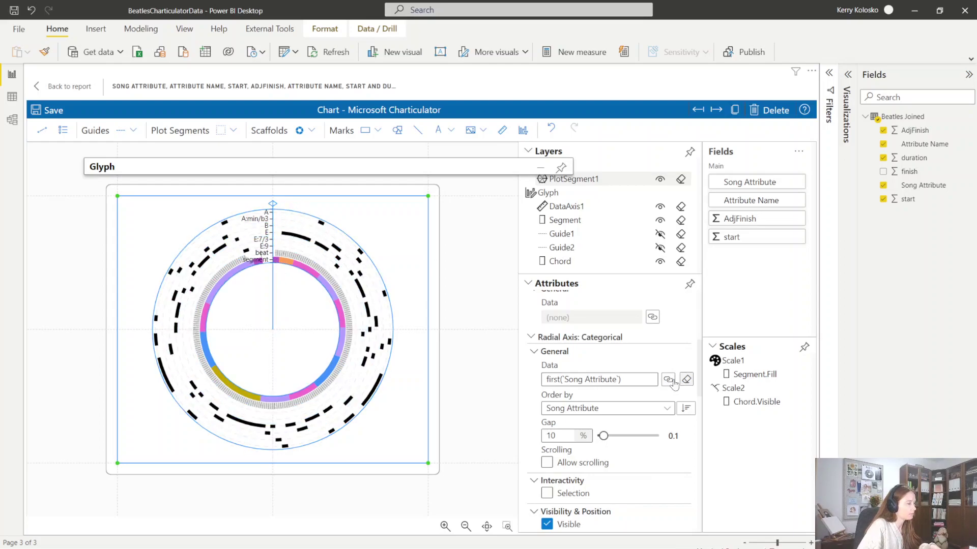
left_click(651, 379)
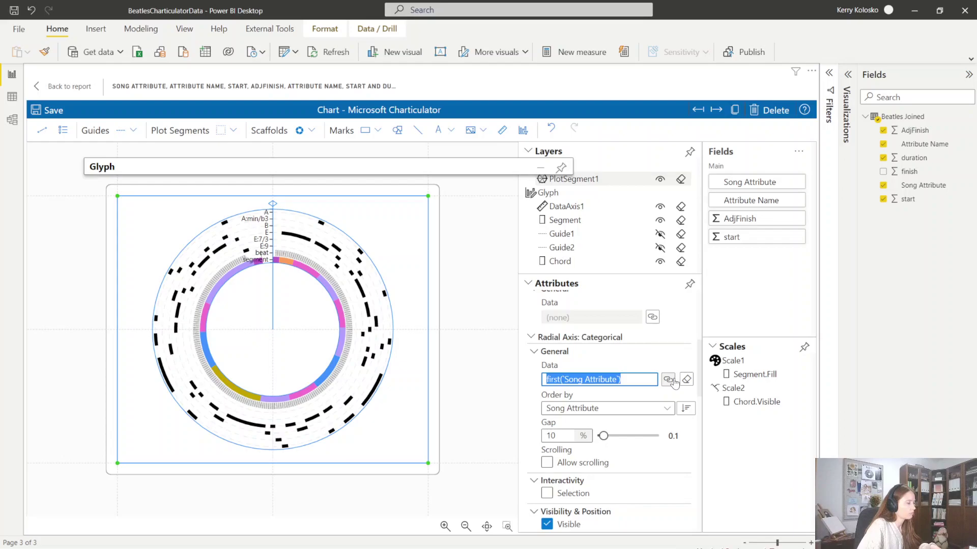
left_click(669, 380)
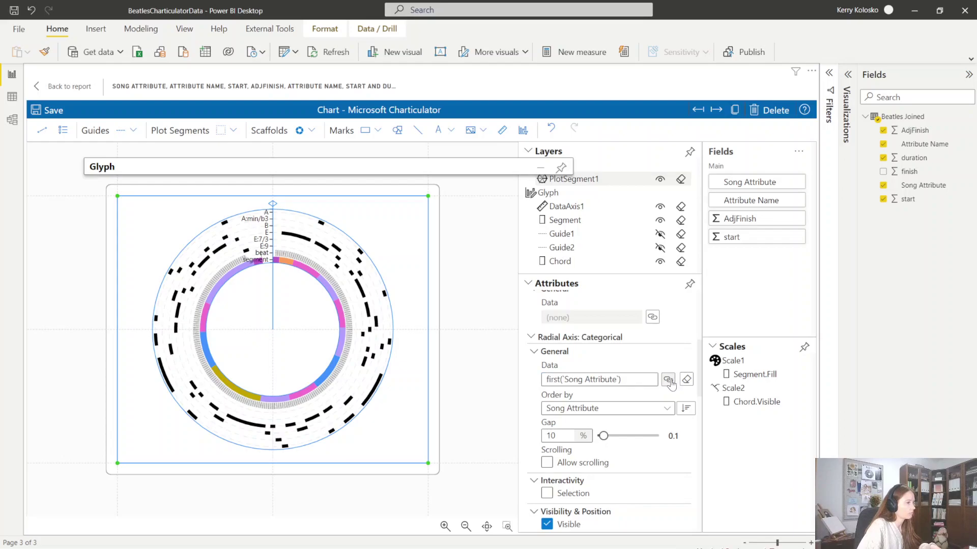
left_click(687, 409)
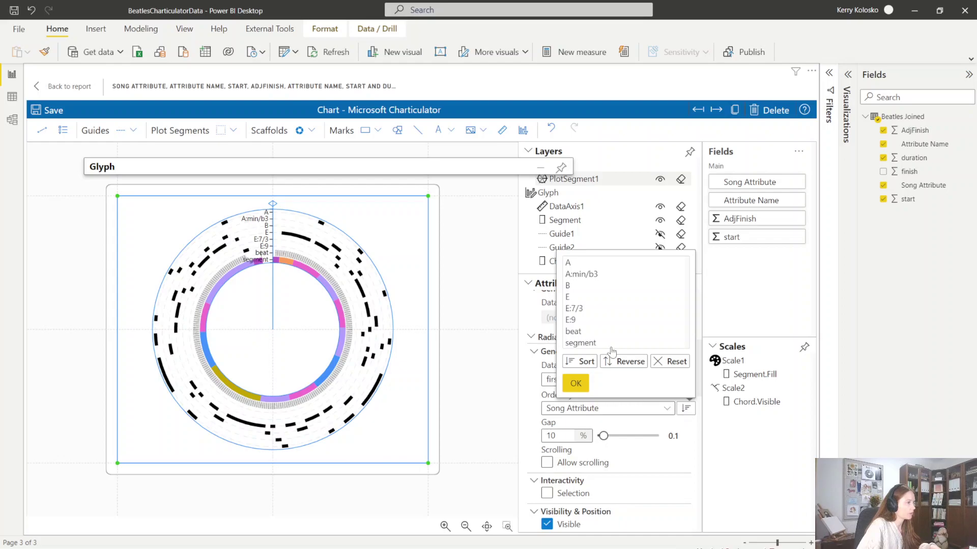
left_click_drag(593, 333, 593, 264)
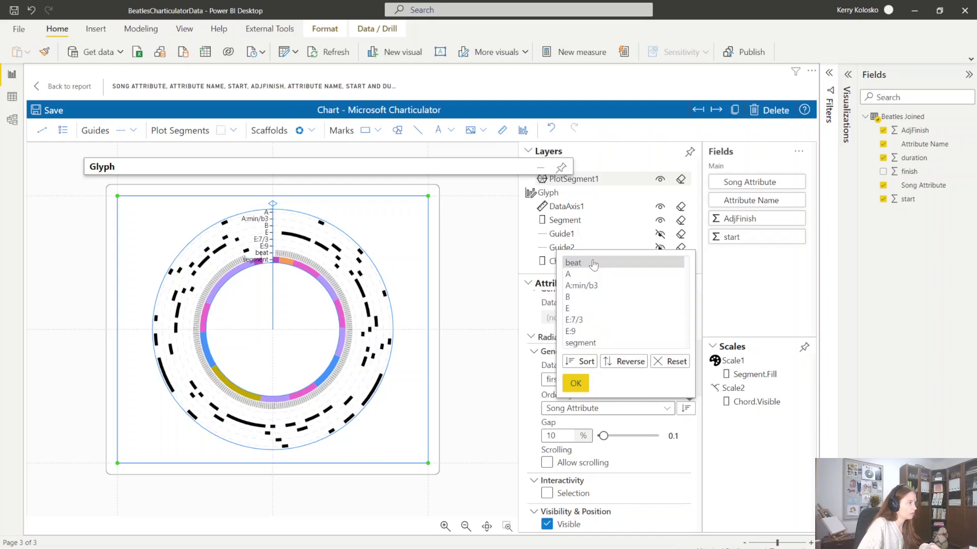
left_click(575, 385)
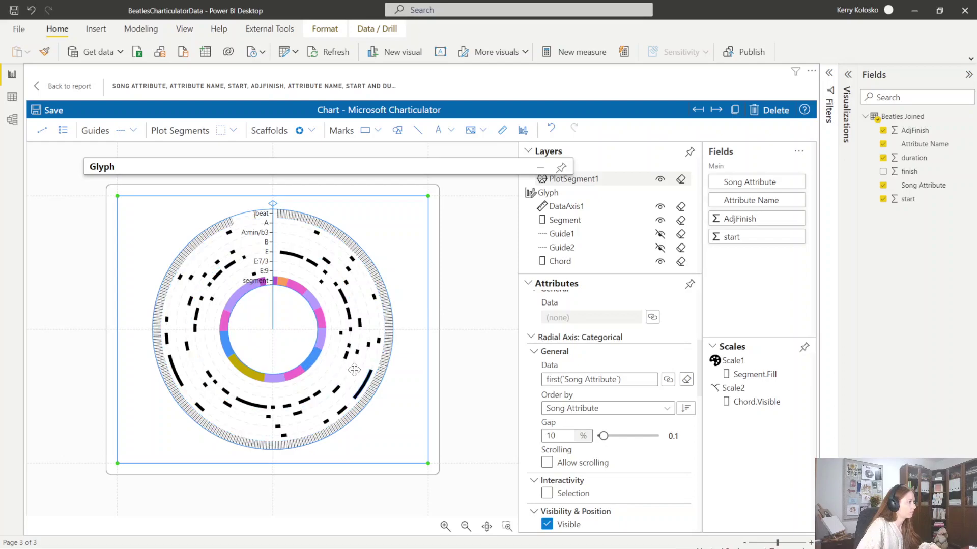
Shrink the inner radius of the polar plot segment slightly and save the chart
left_click_drag(305, 360, 302, 353)
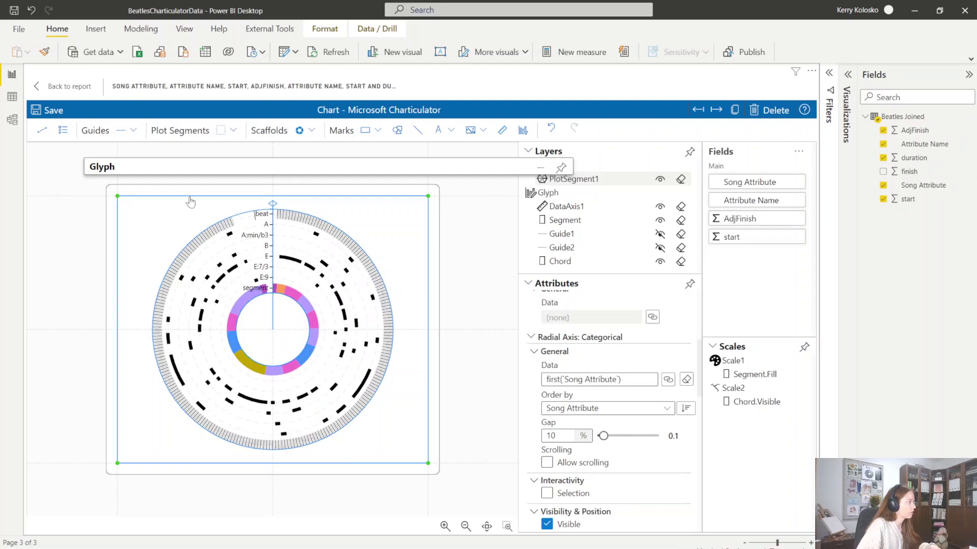
left_click(65, 117)
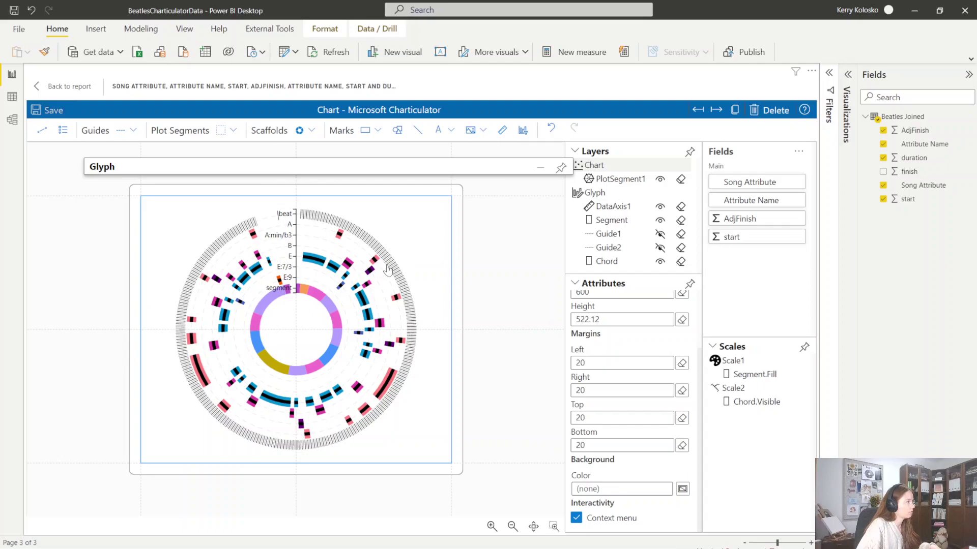
Open the color mapping of the Segment mark's fill, bound to Attribute Name
left_click(610, 222)
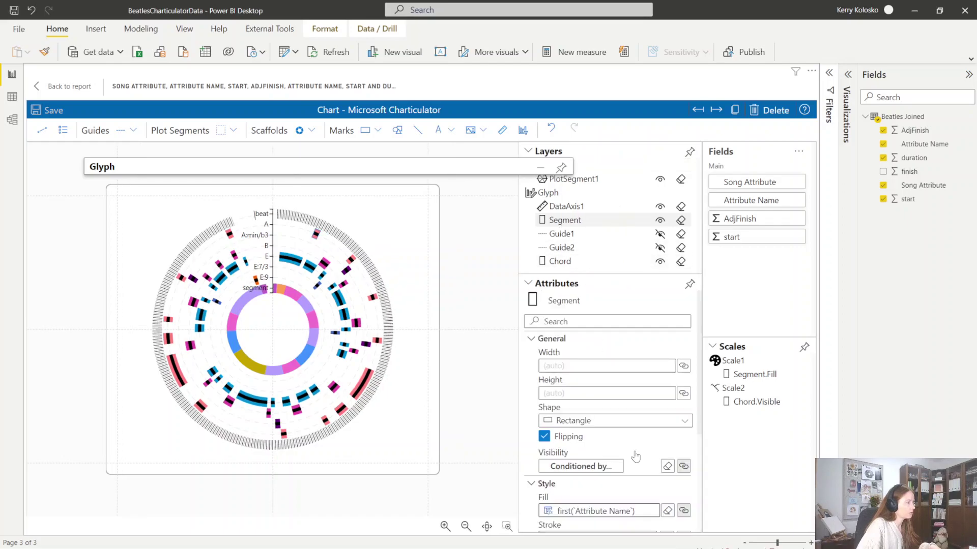
scroll(628, 453, "down", 3)
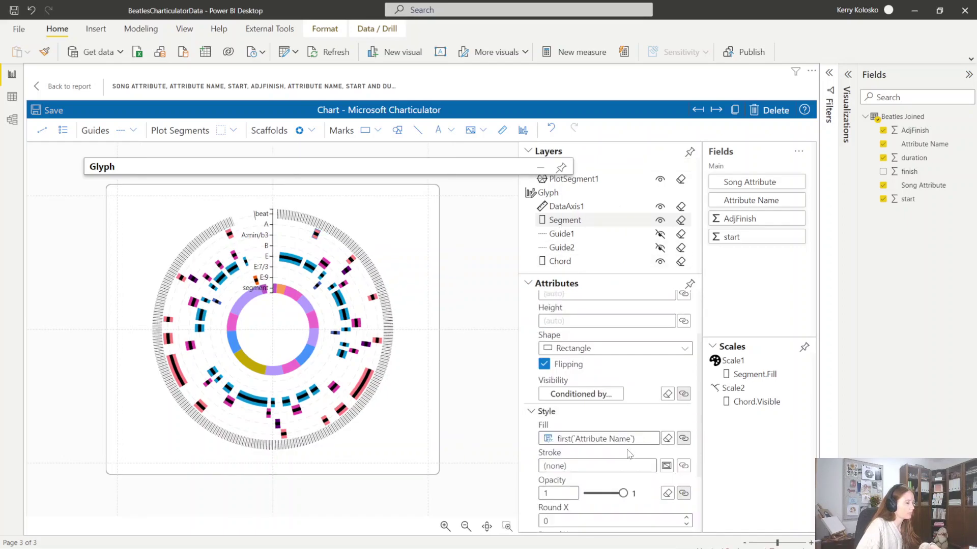
scroll(629, 454, "down", 2)
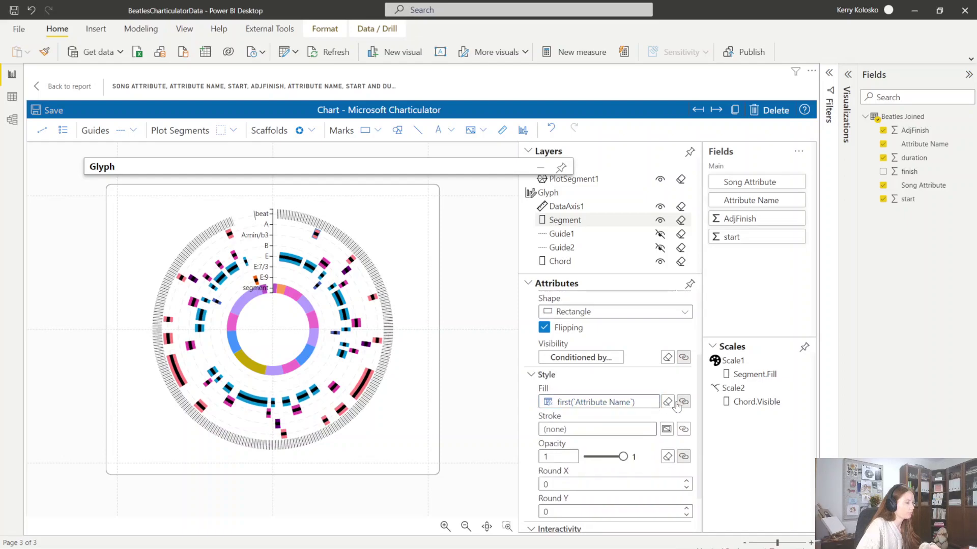
left_click(629, 403)
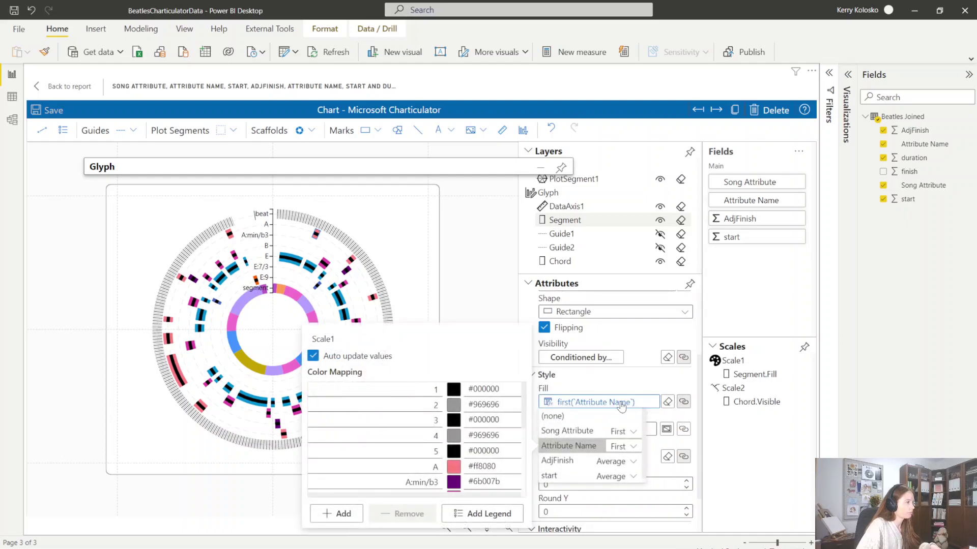
scroll(454, 435, "down", 2)
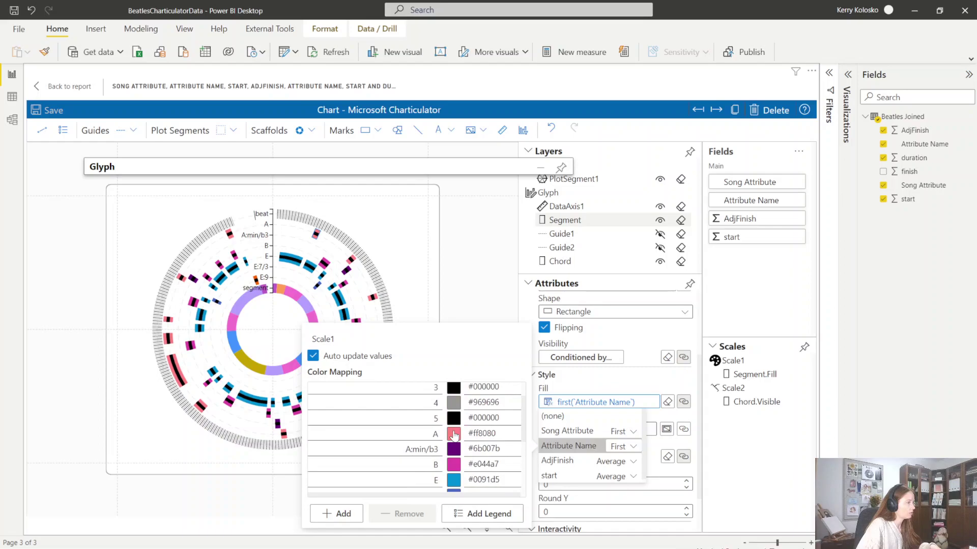
Set the Segment fill colors of chords A, A:min/b3, B and E to none
left_click(453, 434)
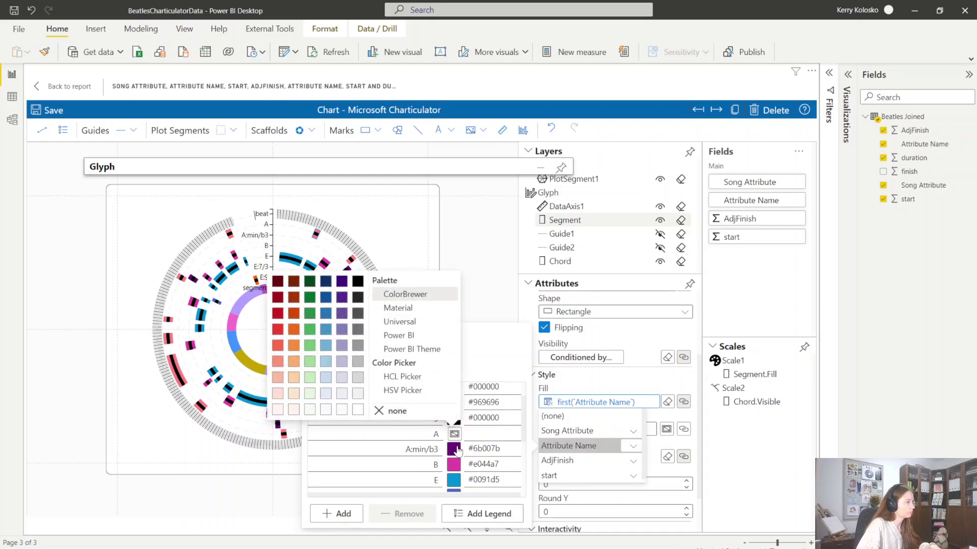
left_click(455, 449)
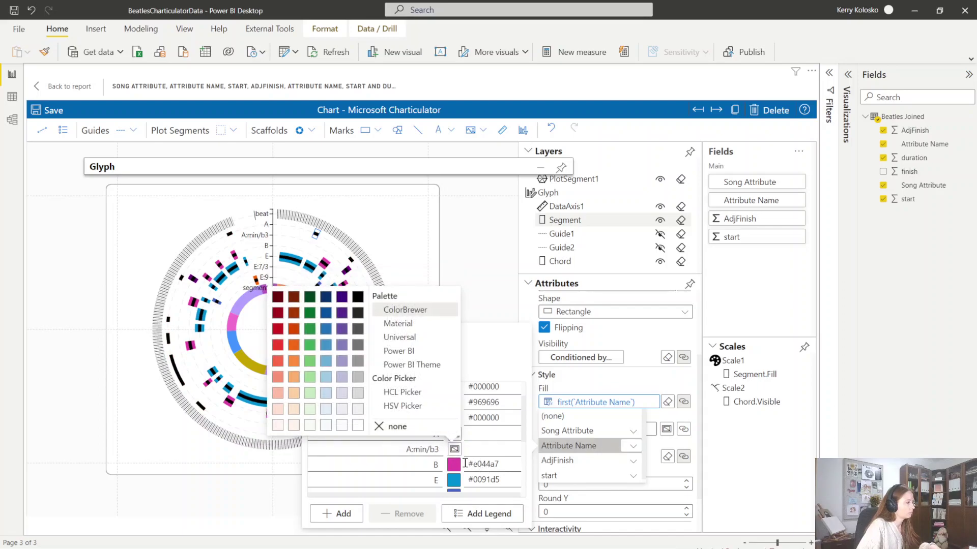
scroll(454, 467, "down", 1)
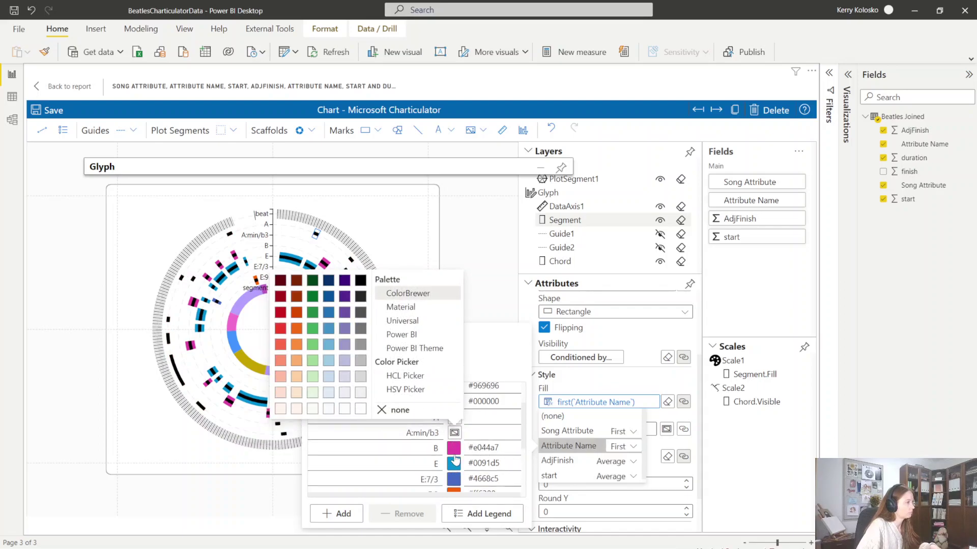
left_click(454, 452)
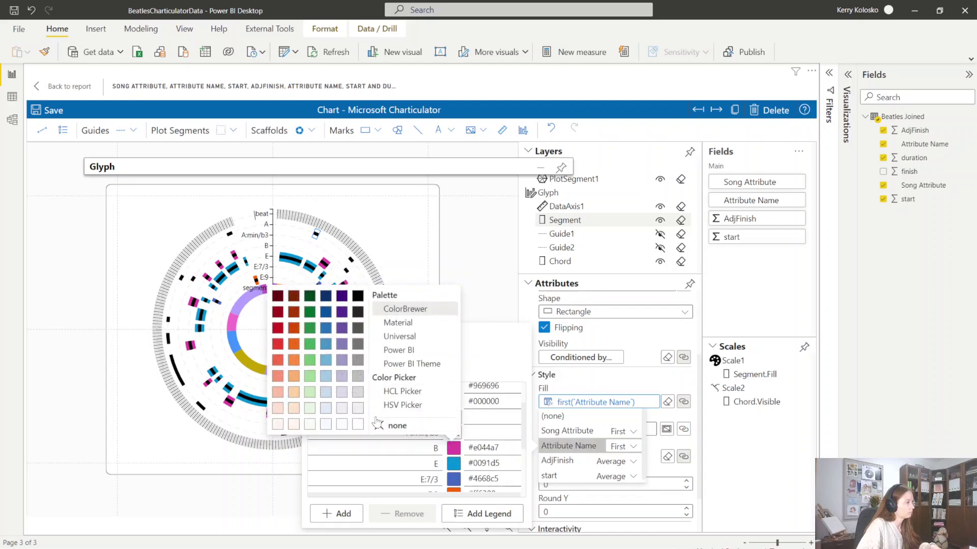
key("Return")
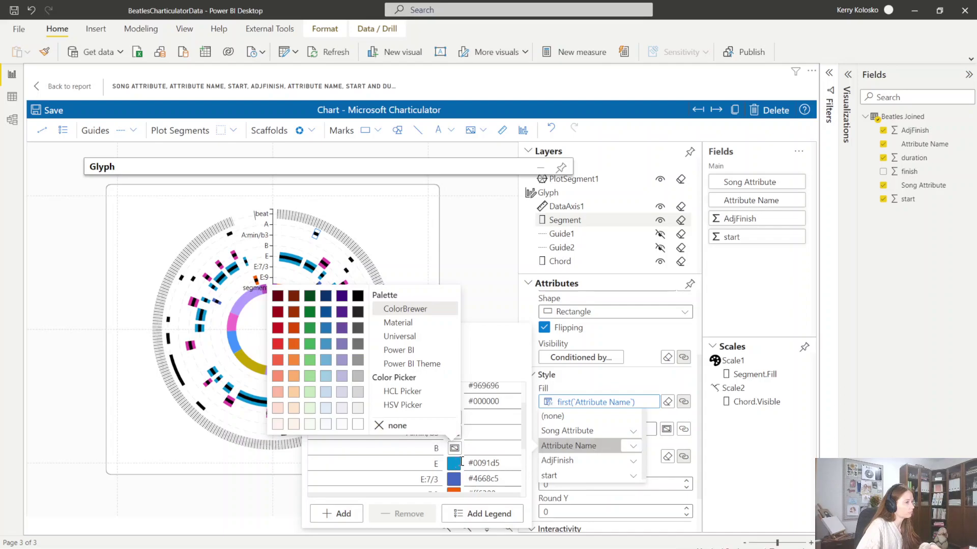
left_click(453, 464)
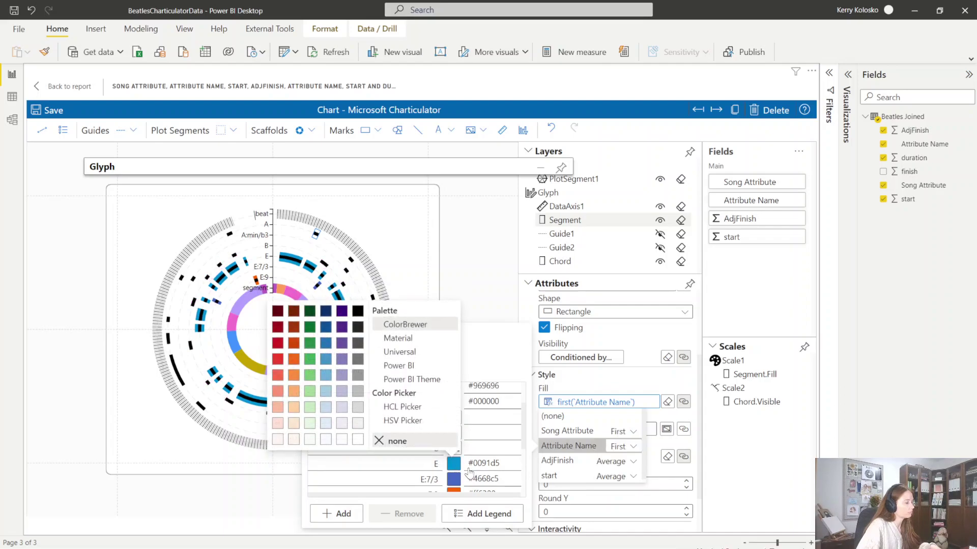
key("Return")
scroll(469, 468, "down", 1)
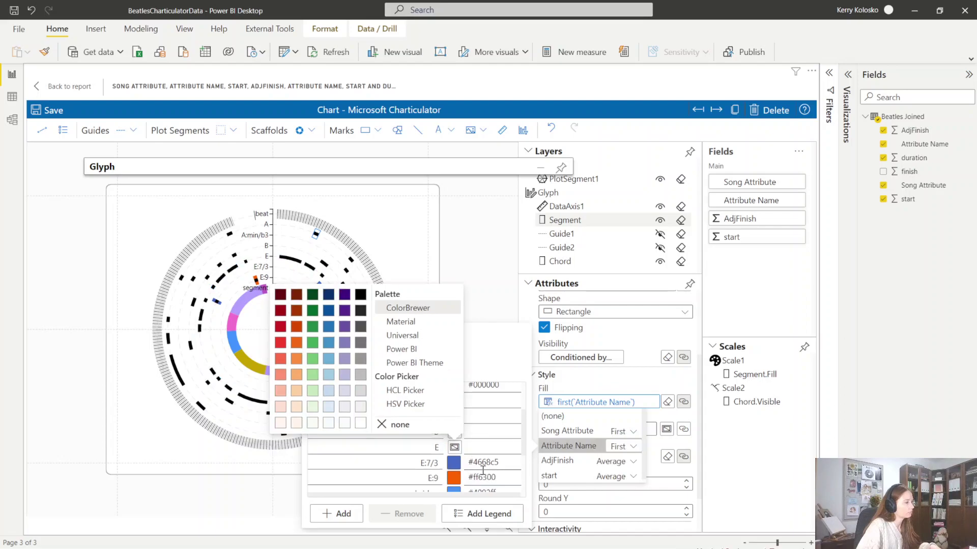
scroll(486, 471, "down", 1)
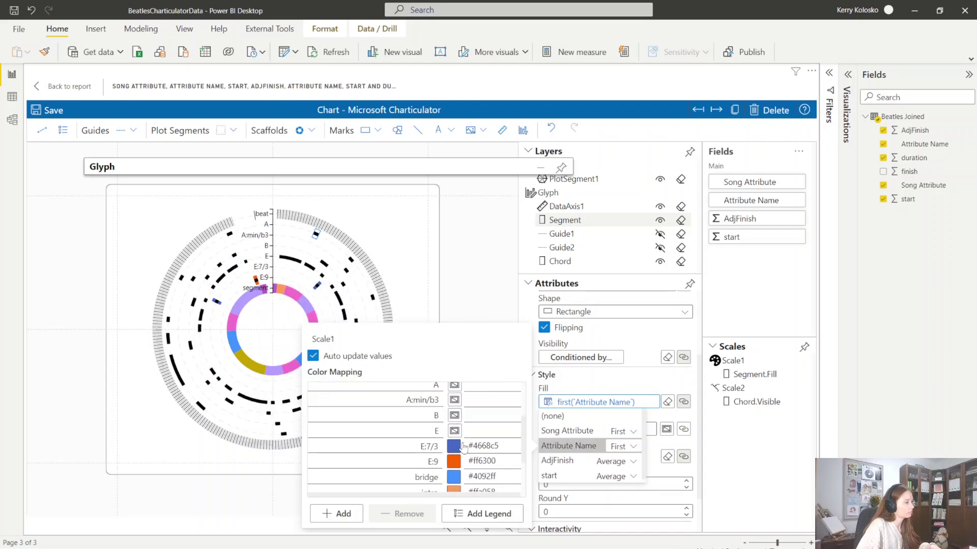
Set the Segment fill colors of chords A, A:min/b3, B and E to white (#ffffff)
scroll(465, 449, "up", 1)
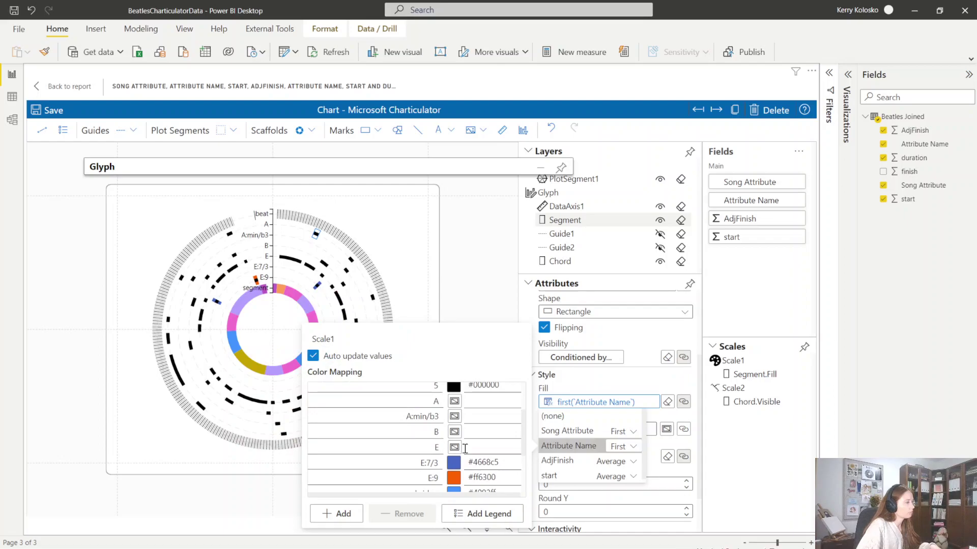
scroll(464, 447, "up", 1)
left_click(457, 419)
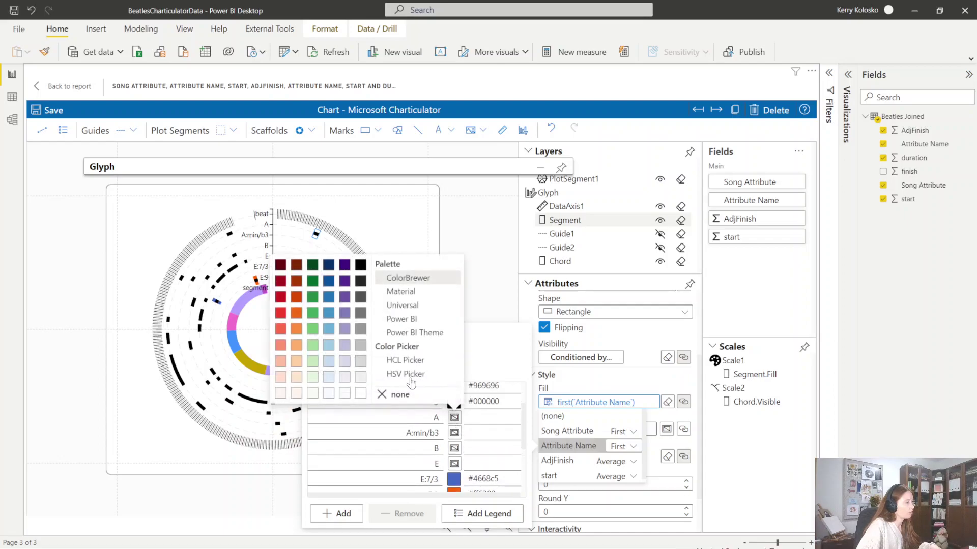
left_click(365, 393)
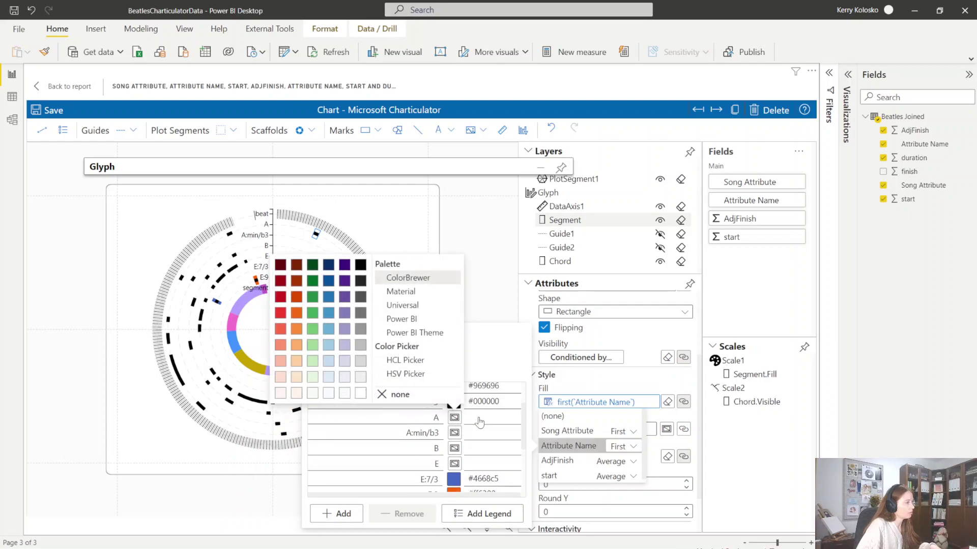
left_click(449, 433)
left_click(362, 413)
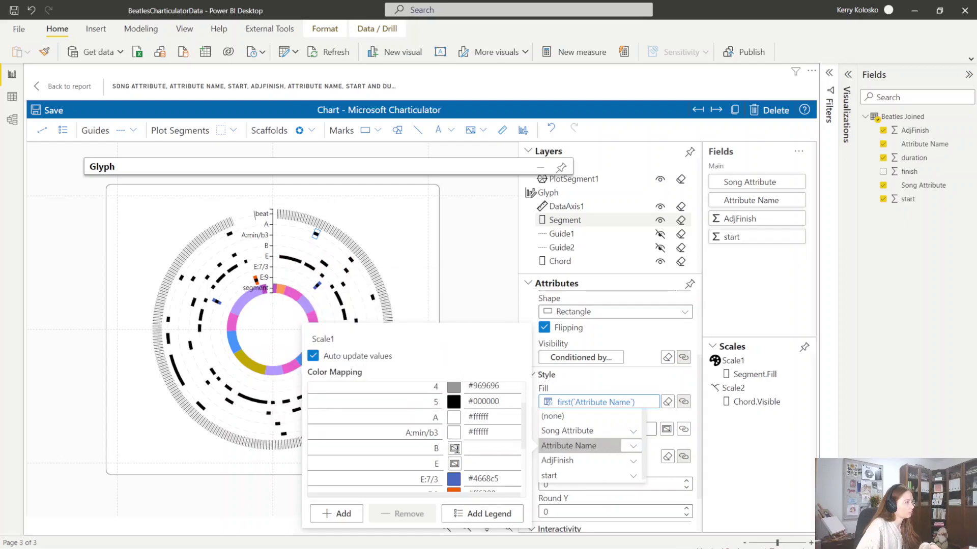
left_click(454, 448)
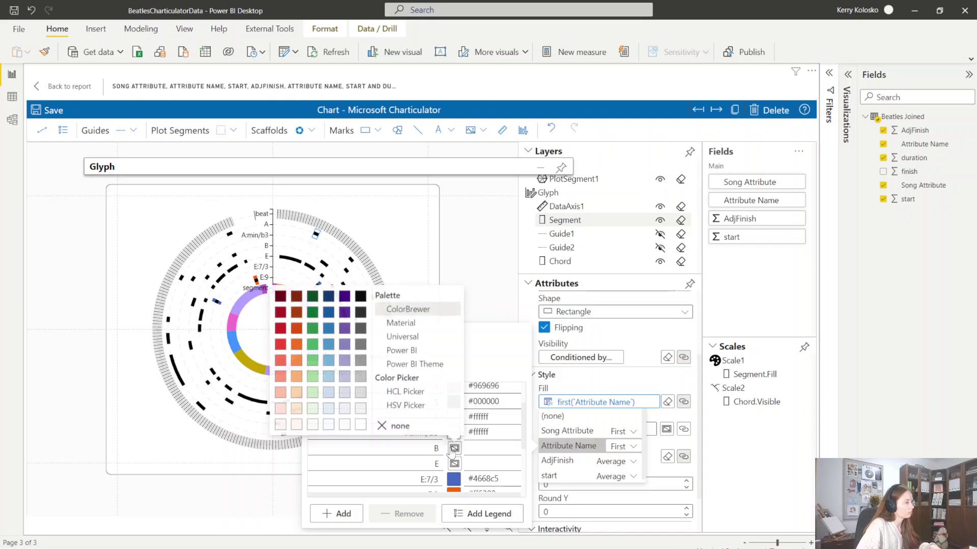
left_click(360, 425)
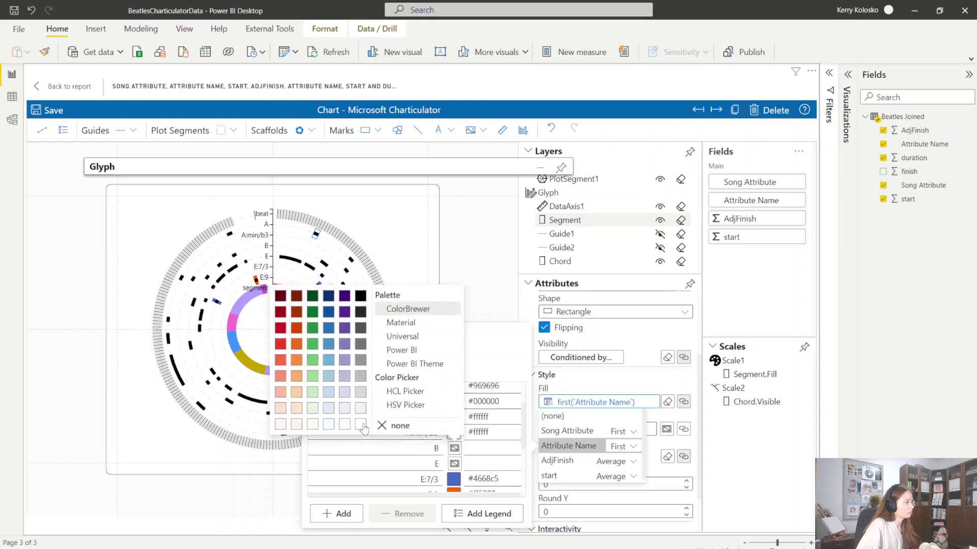
left_click(455, 464)
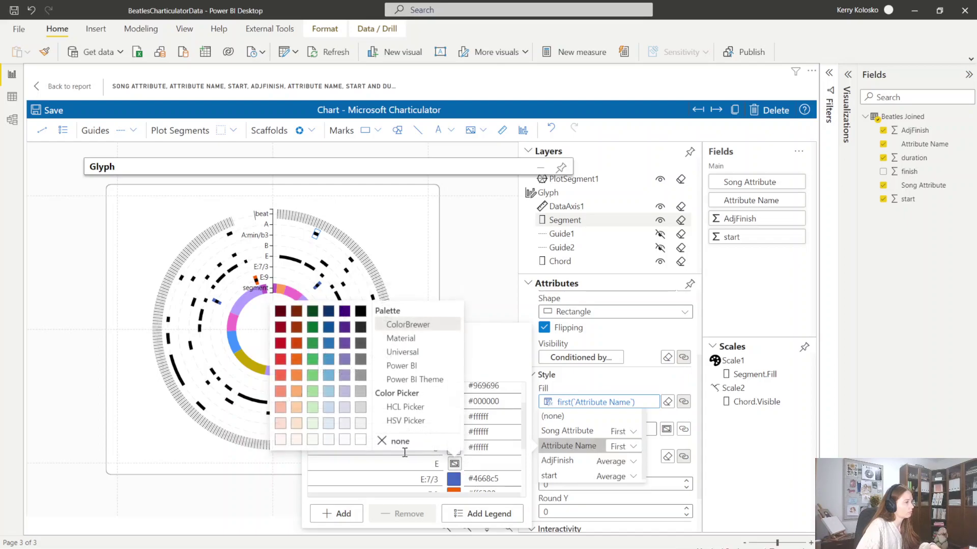
left_click(367, 441)
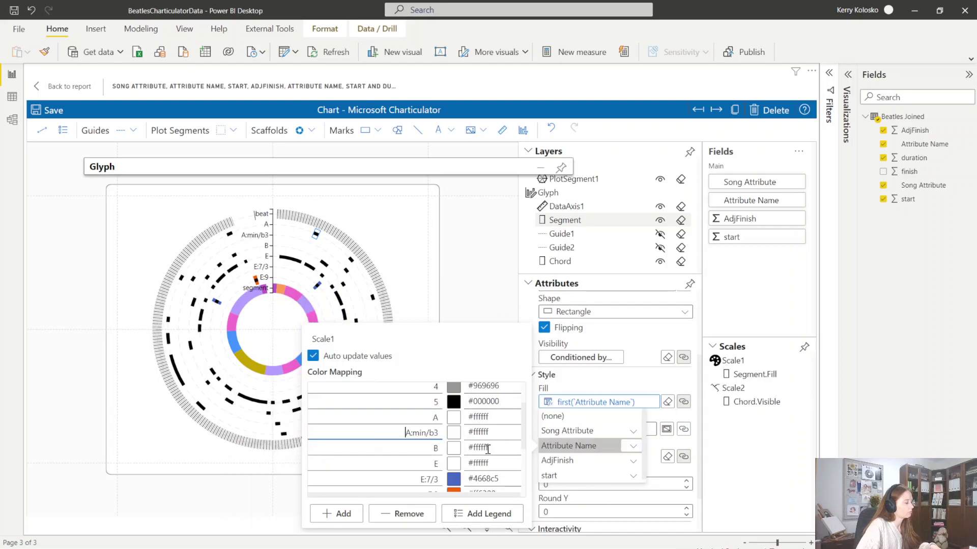
Set the Segment fill colors of chords E:7/3 and E:9 to white (#ffffff) and check the rest of the mapping
scroll(481, 453, "down", 2)
left_click(459, 448)
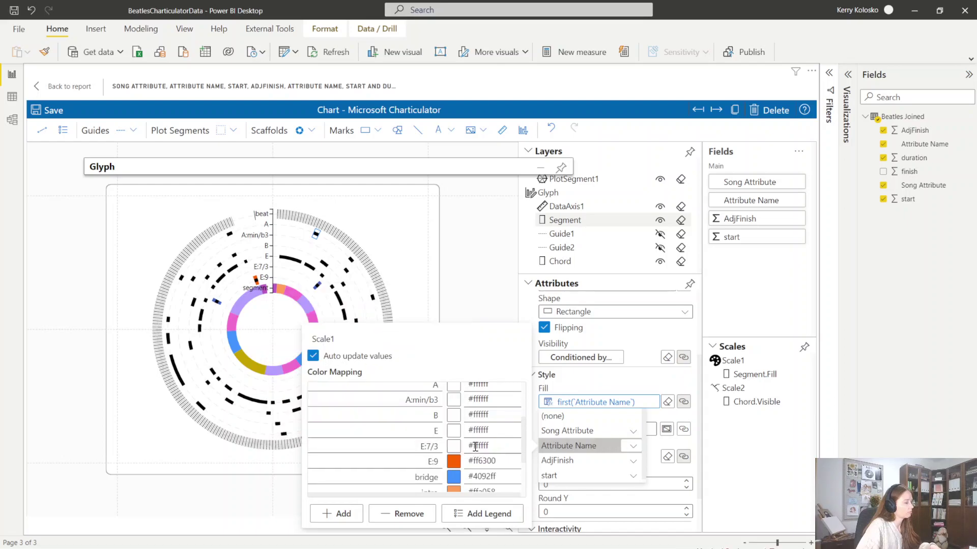
scroll(477, 446, "down", 1)
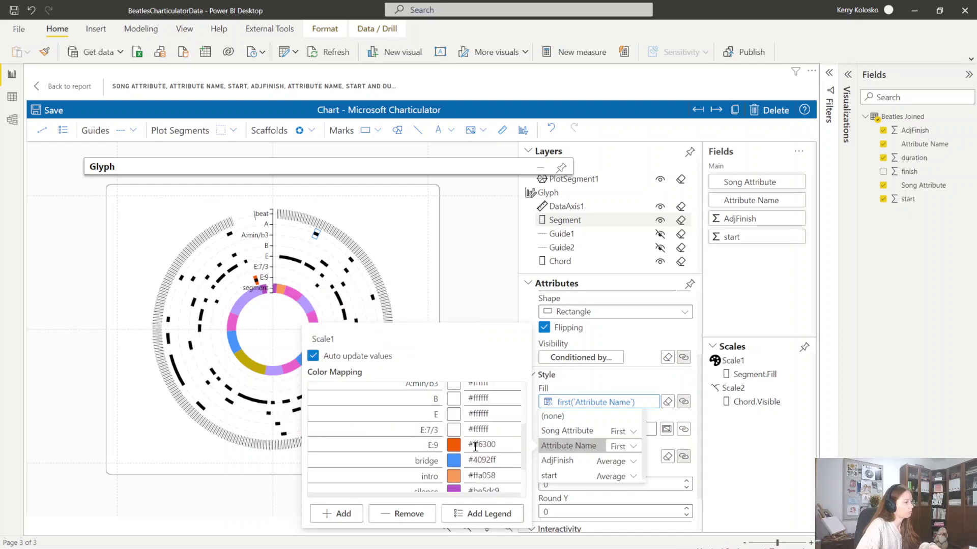
left_click(454, 447)
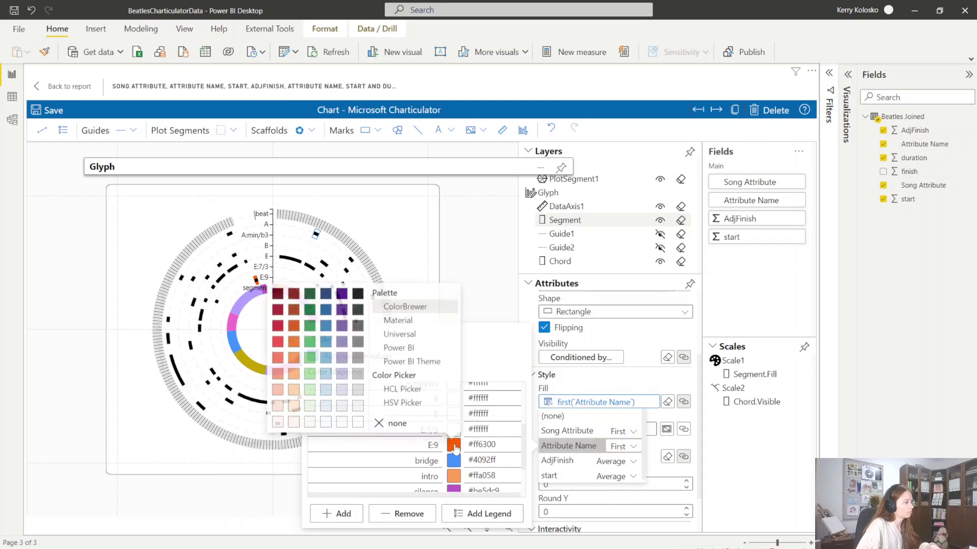
left_click(359, 423)
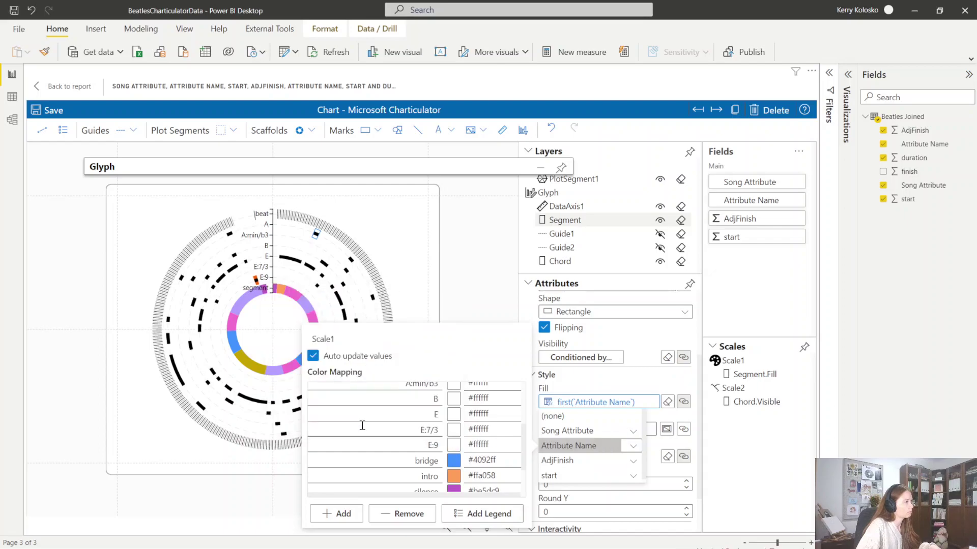
scroll(495, 465, "up", 3)
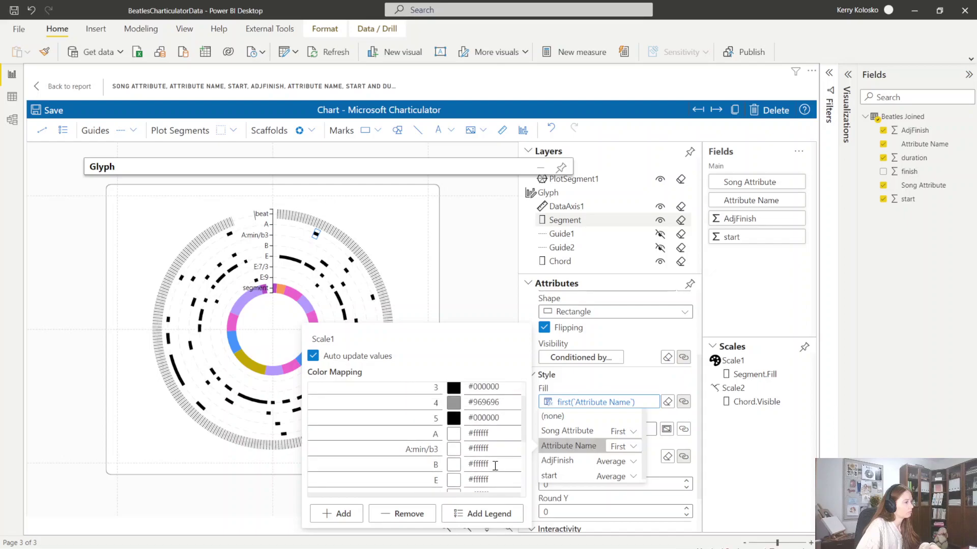
scroll(495, 466, "down", 5)
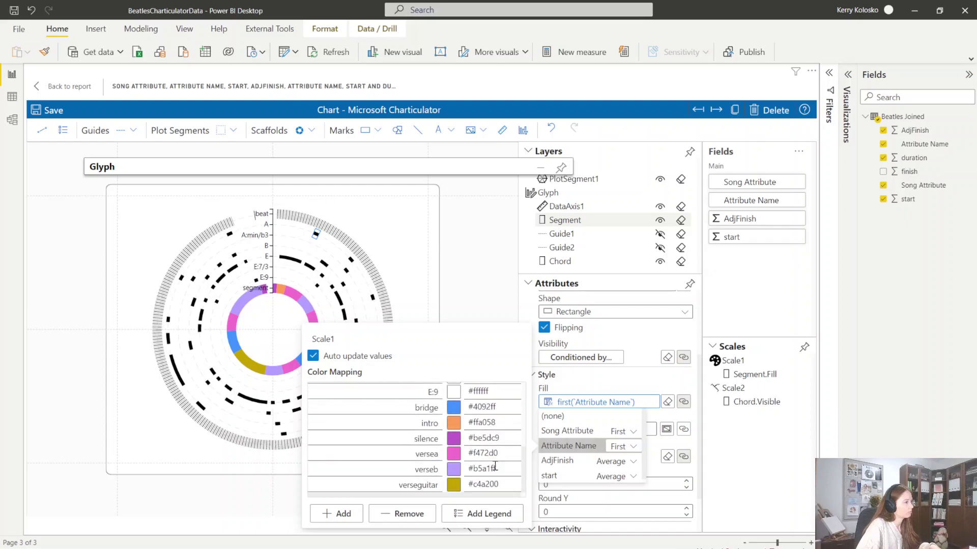
Save the recolored chart and return to the report page
left_click(649, 376)
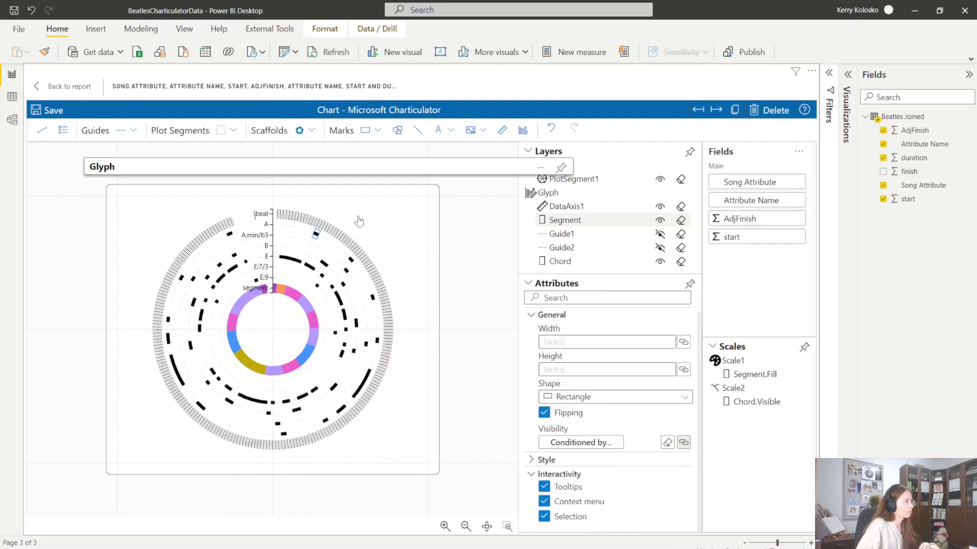
left_click(53, 111)
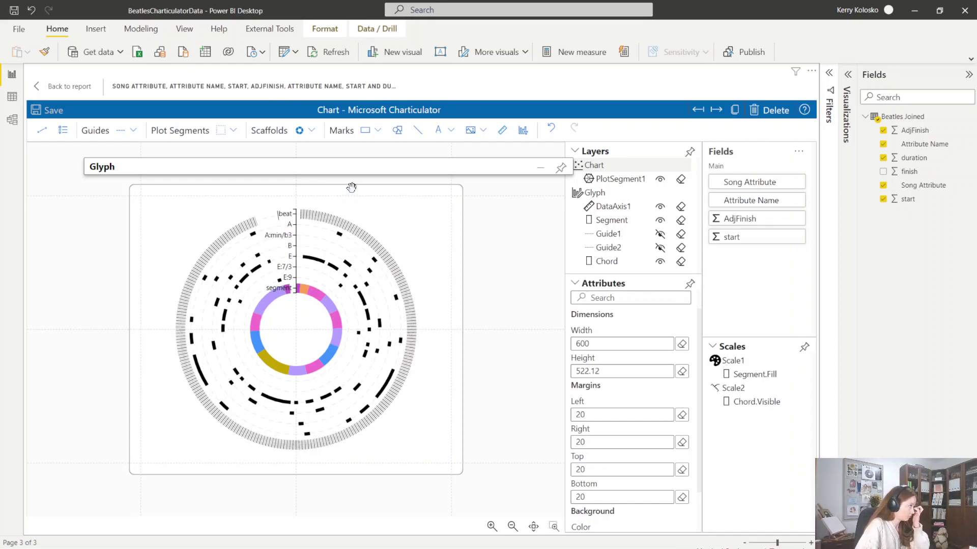
left_click(81, 93)
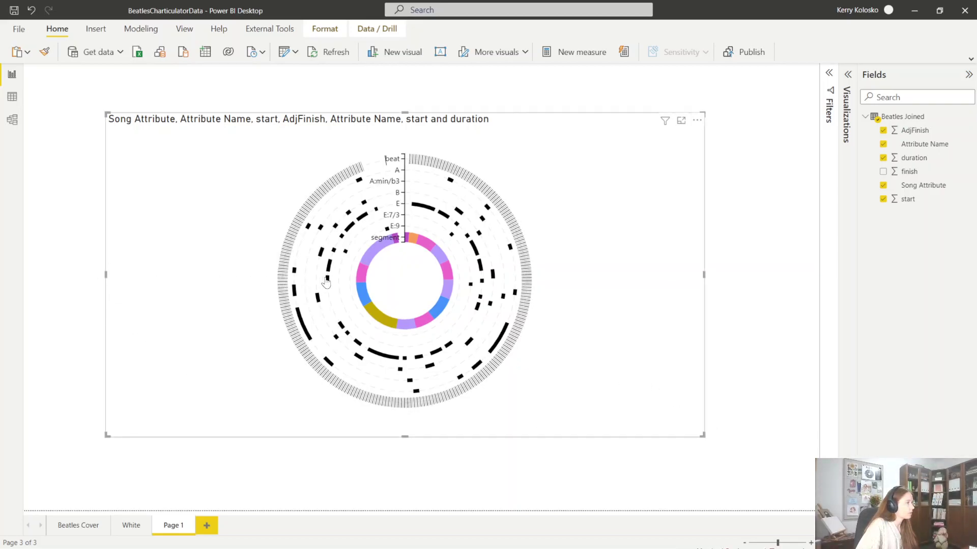
Narrow the chart visual to about half its width by moving in its left edge
left_click_drag(102, 294, 93, 293)
left_click_drag(168, 292, 401, 292)
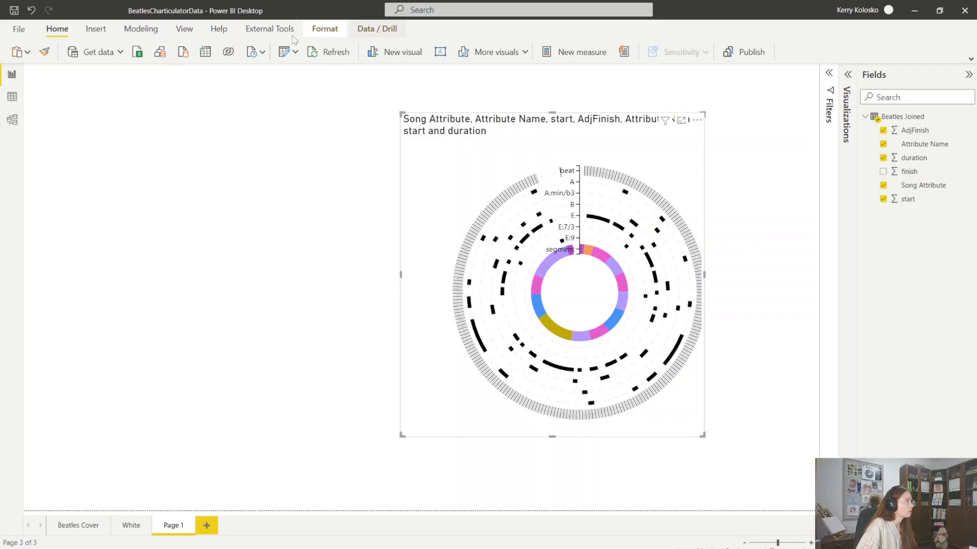
Insert an oval shape on the report page, resize it to nearly circular and place it left of the chart visual
left_click(107, 37)
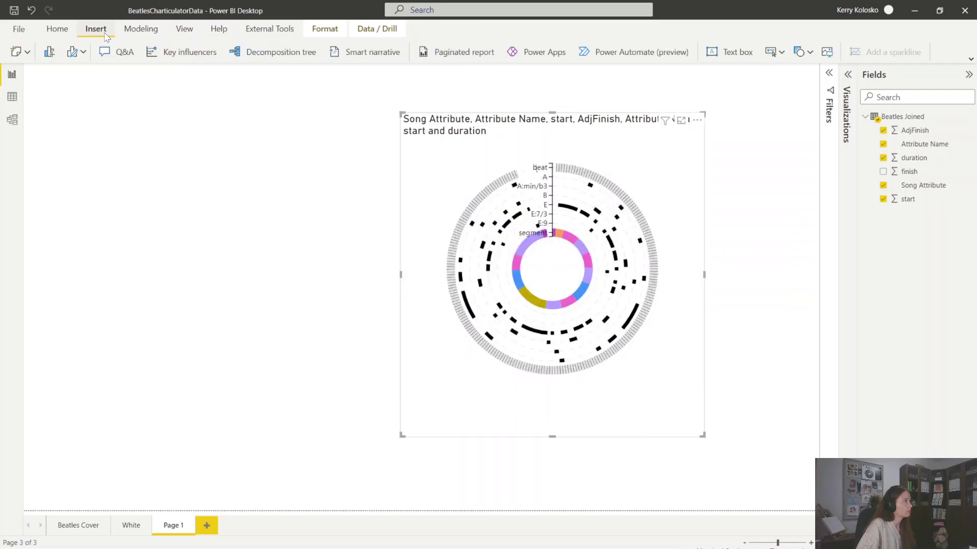
left_click(804, 54)
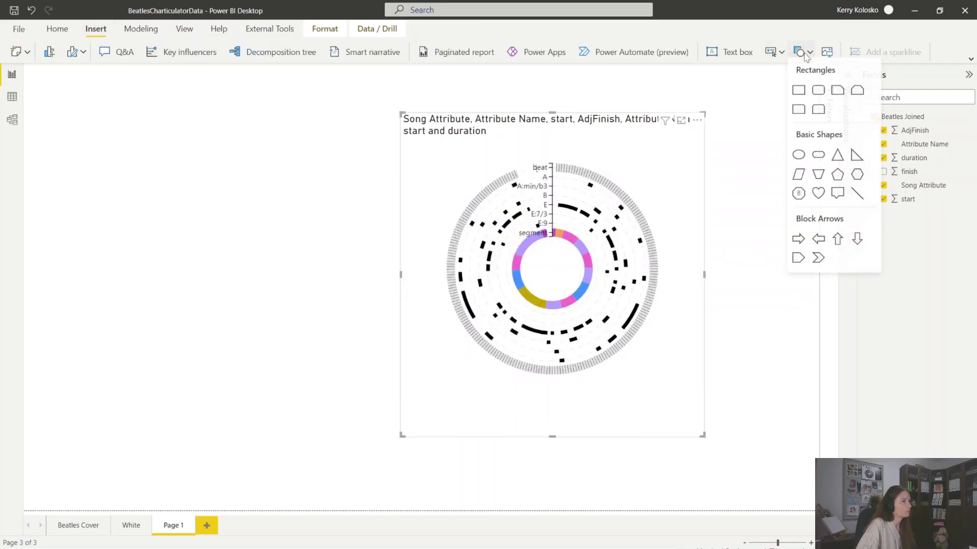
left_click(798, 155)
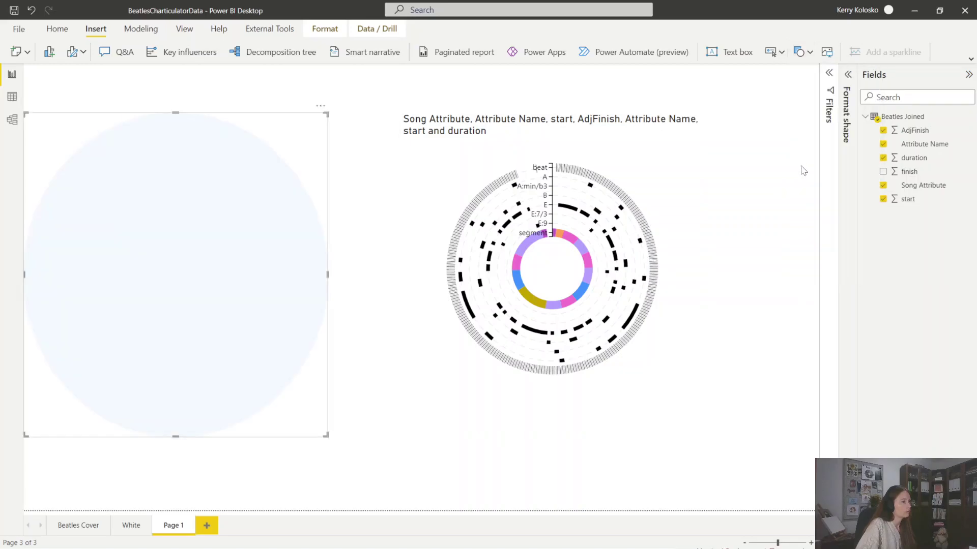
left_click_drag(327, 433, 349, 422)
left_click_drag(301, 382, 349, 400)
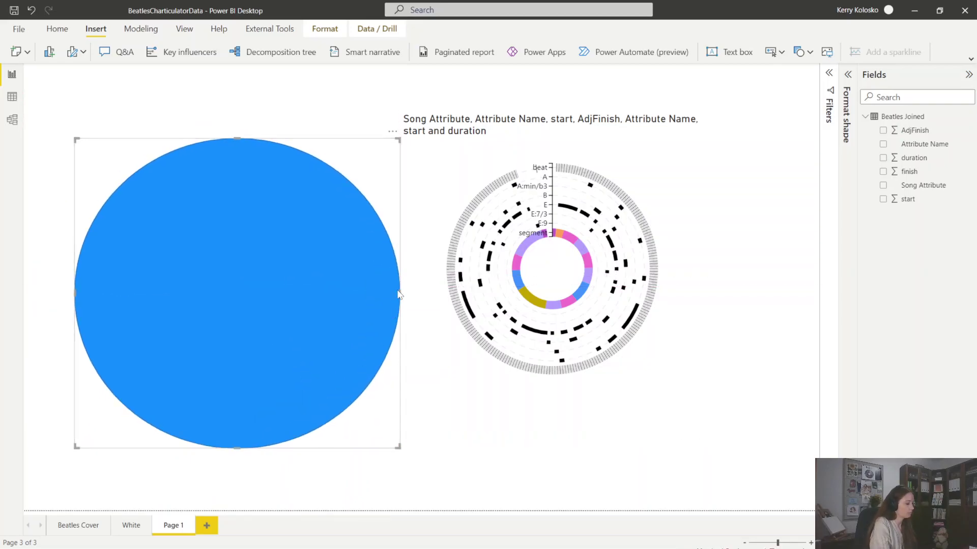
Paste a copy of the large circle, shrink it to under half its size and center it inside the original
key("ctrl+v")
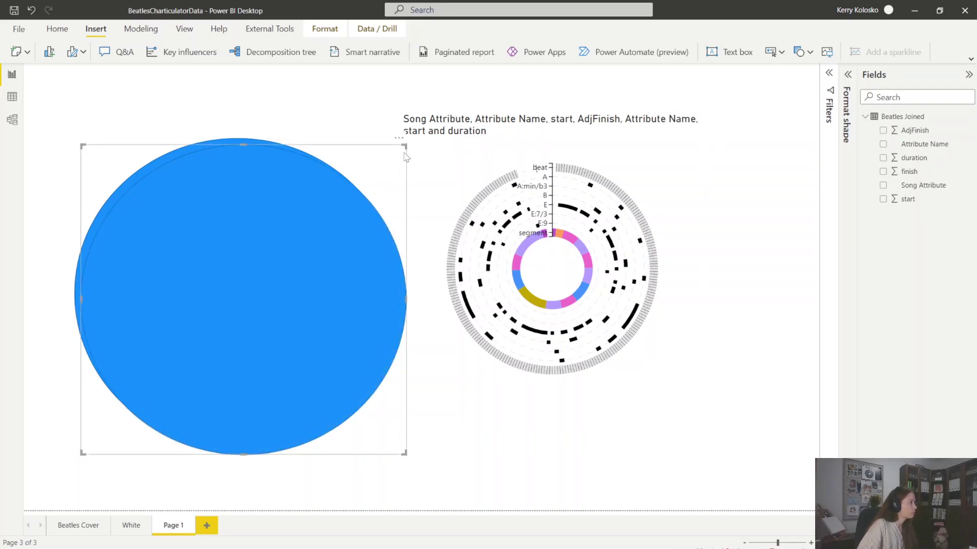
left_click_drag(404, 147, 213, 333)
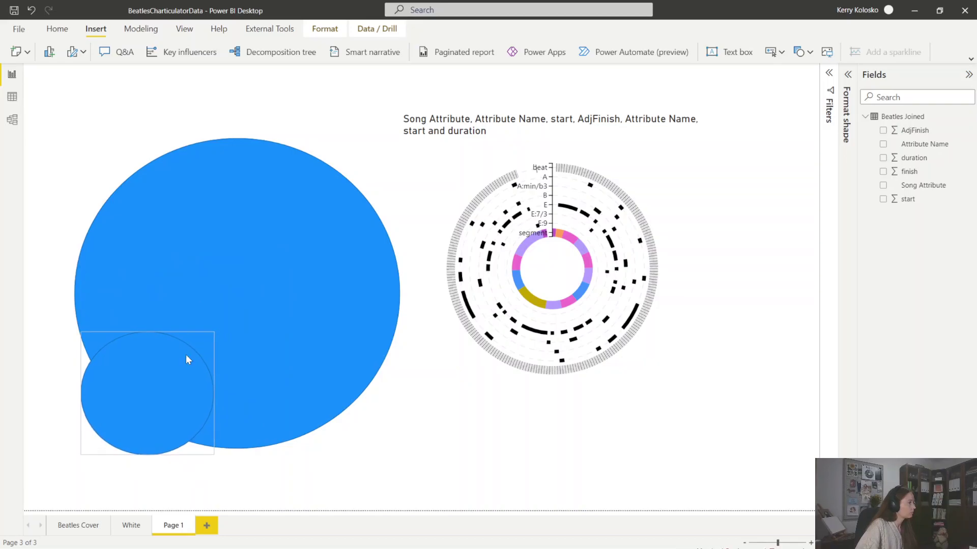
left_click_drag(168, 386, 257, 287)
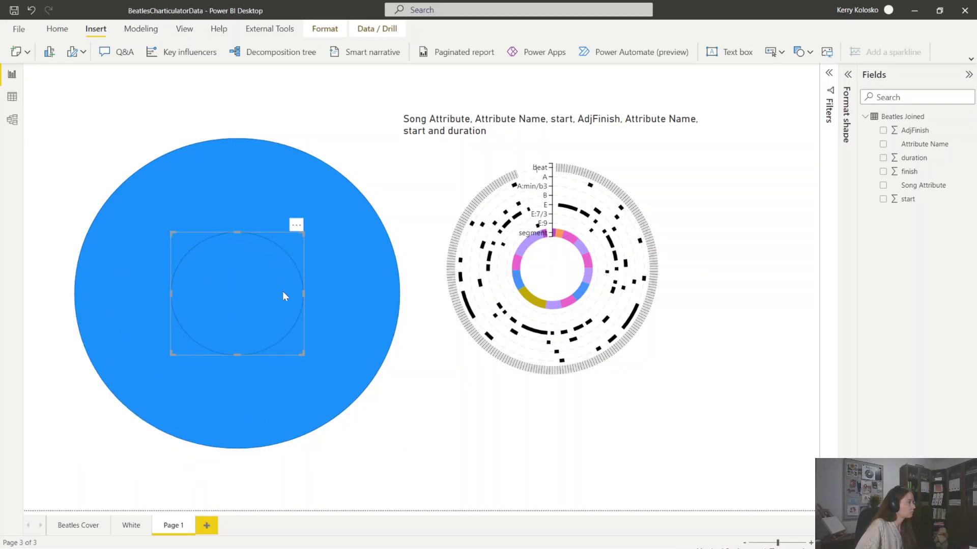
Set the large circle's fill color to black
left_click(362, 239)
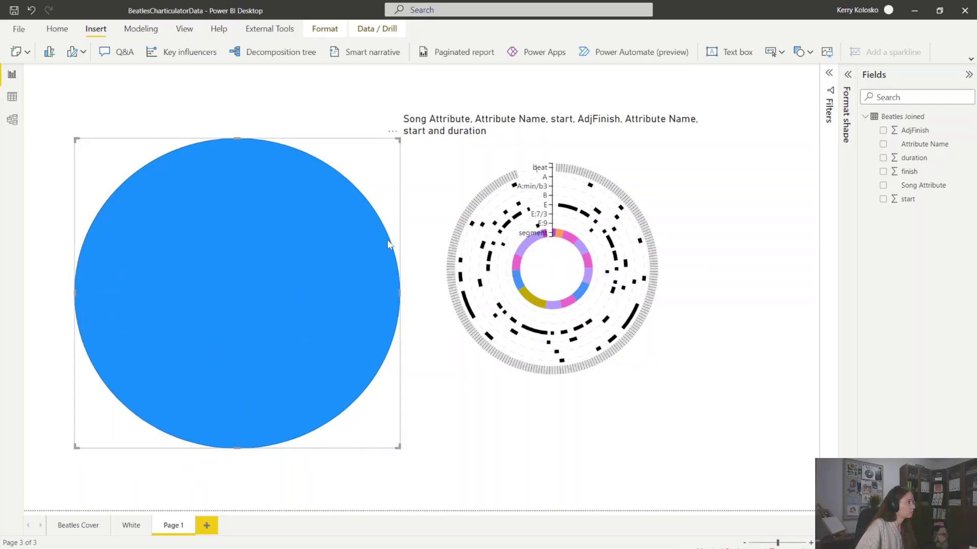
left_click(846, 76)
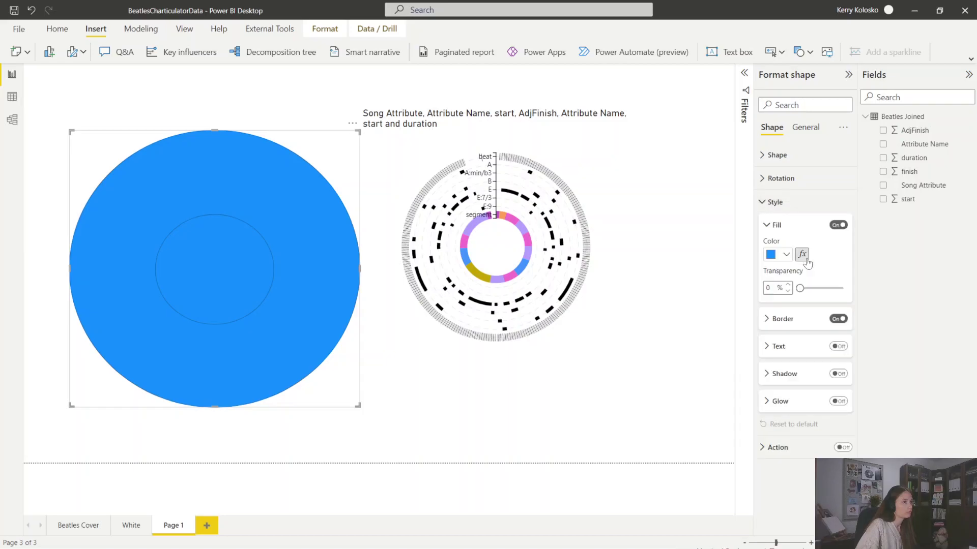
left_click(786, 254)
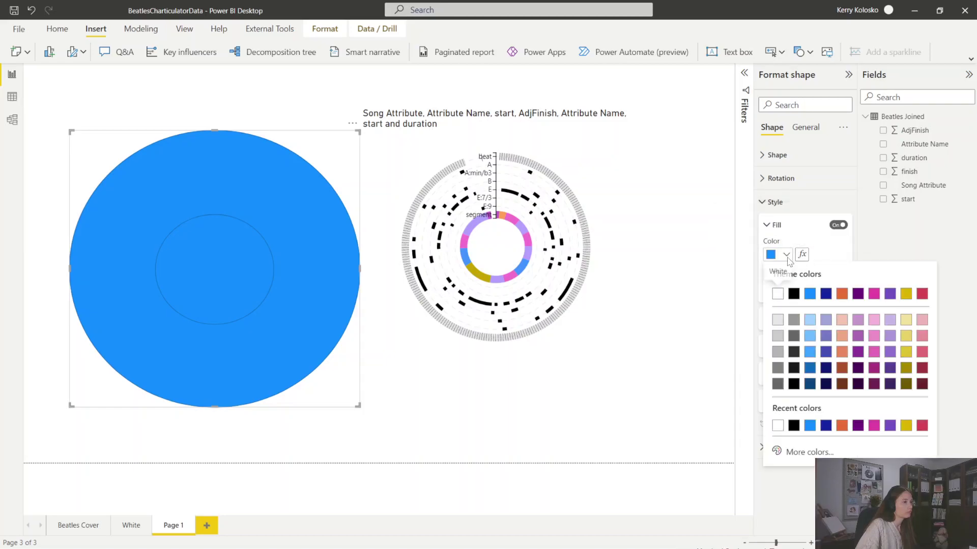
left_click(799, 297)
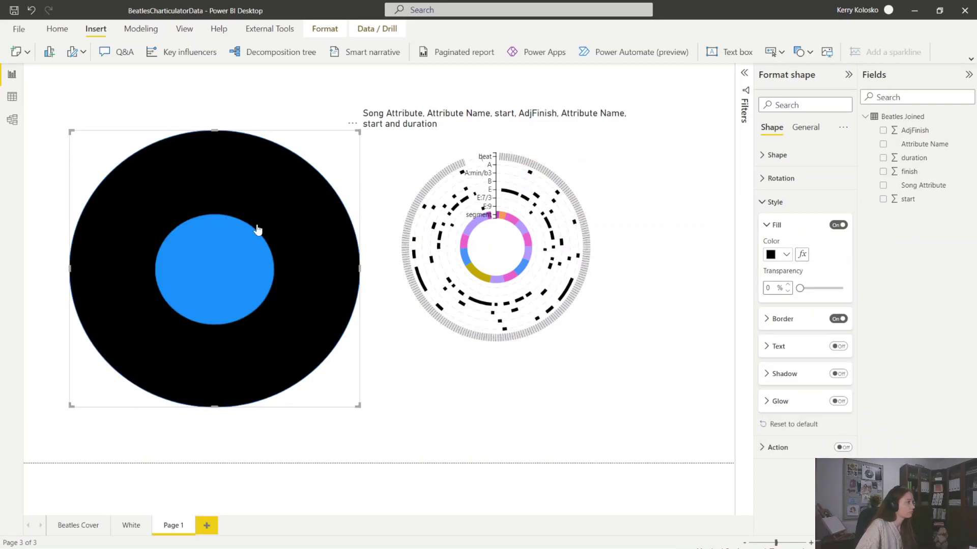
left_click(410, 316)
Fill the small inner circle with white, shrink it by about a third and recenter it in the black circle
left_click(247, 270)
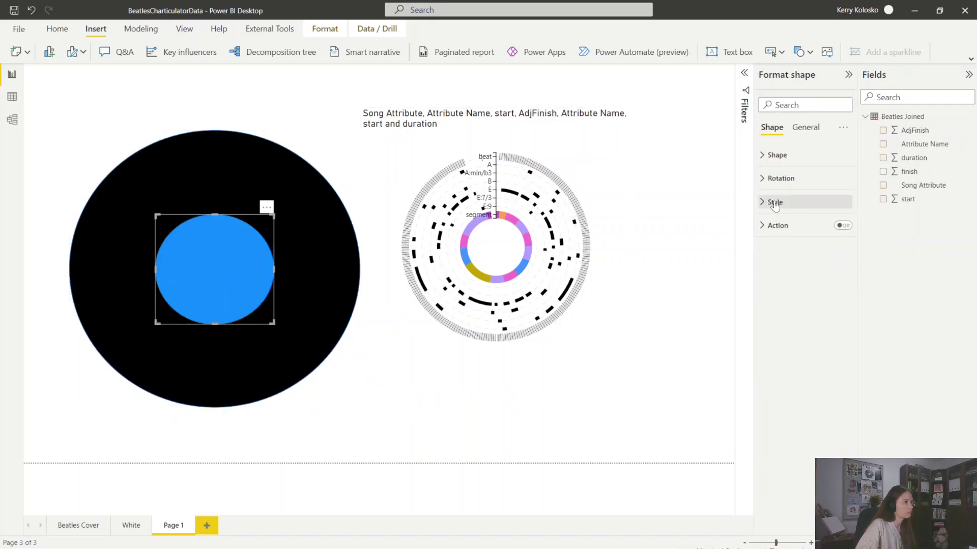
left_click(775, 202)
left_click(786, 254)
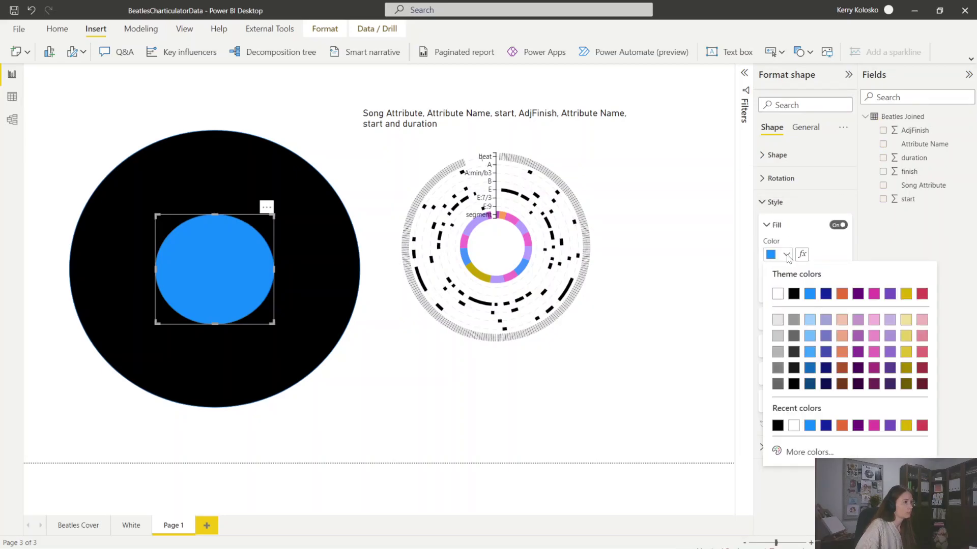
left_click(778, 294)
left_click_drag(158, 217, 202, 260)
left_click_drag(241, 294, 254, 273)
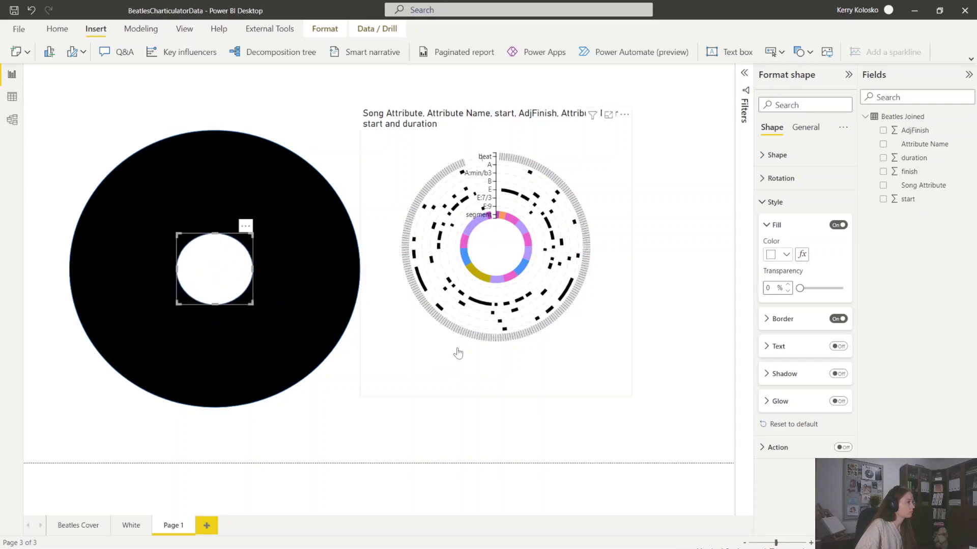
Turn off the title of the Charticulator chart visual
left_click(585, 317)
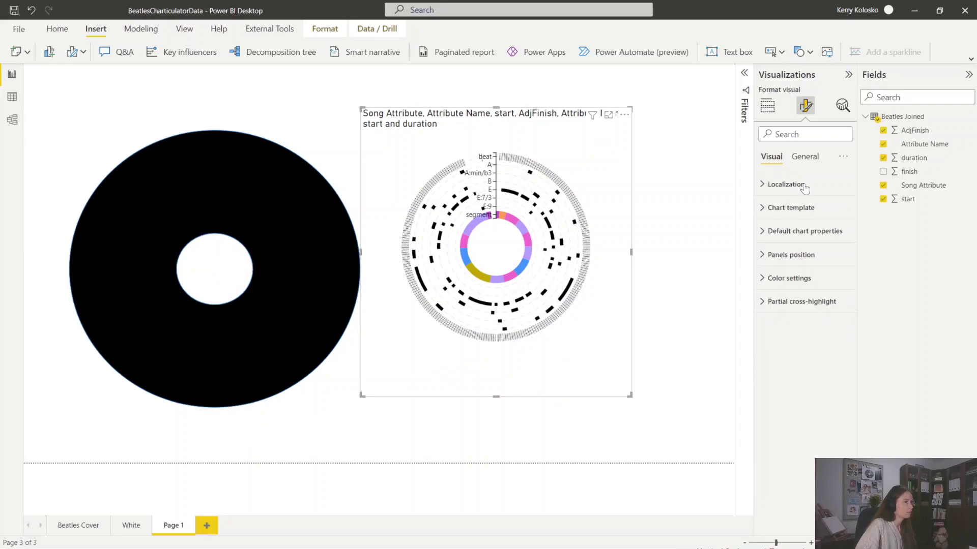
left_click(803, 158)
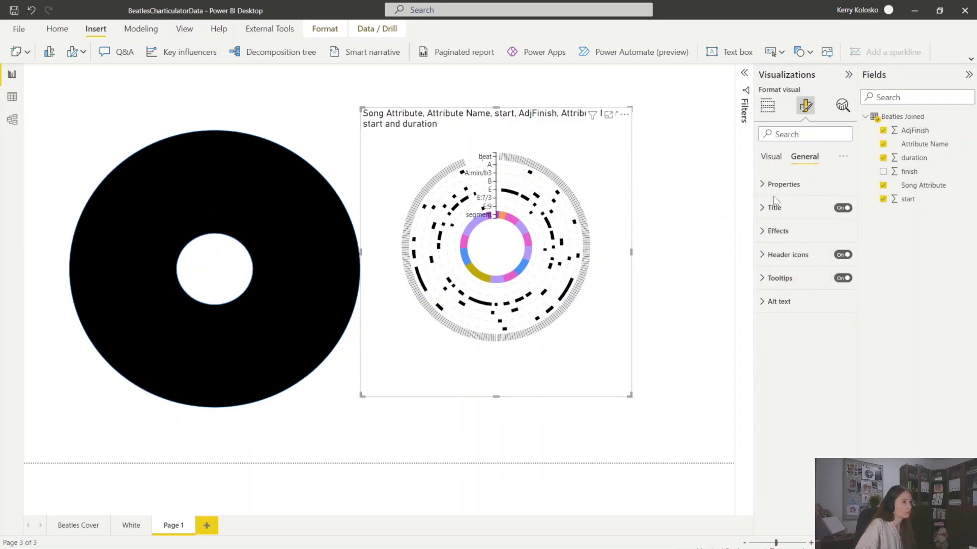
left_click(843, 209)
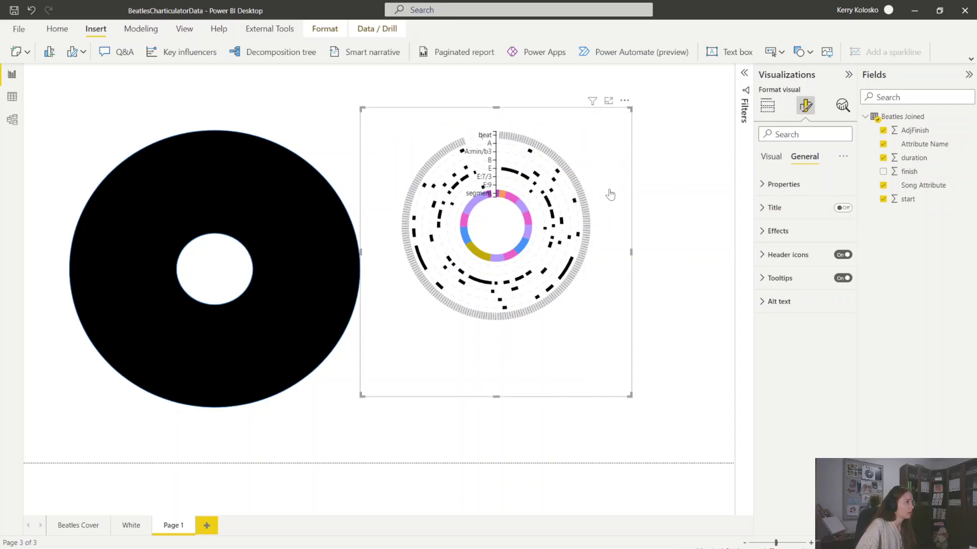
Enlarge the chart visual slightly and move it over the black circle, centered horizontally on it
left_click_drag(648, 424, 657, 426)
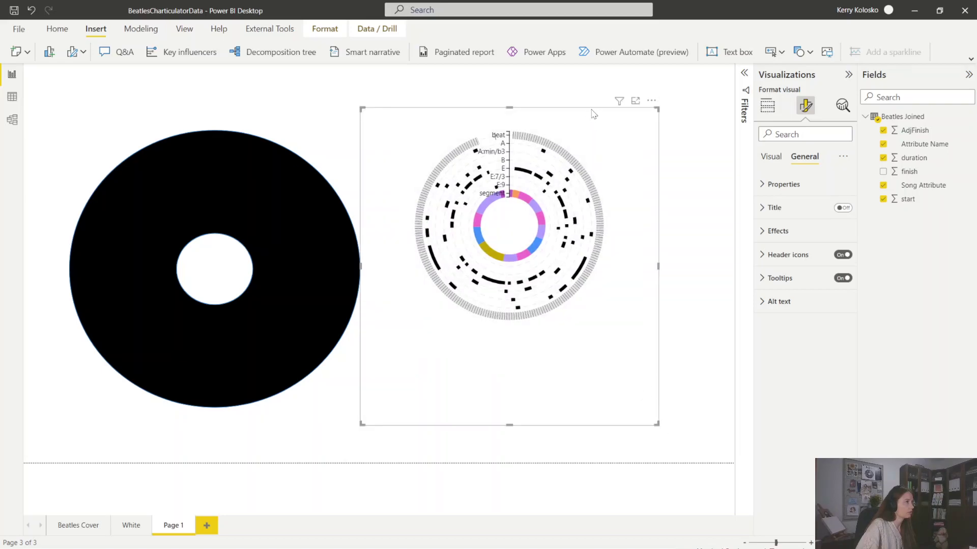
left_click_drag(517, 122, 429, 137)
mouse_move(312, 145)
left_mouse_down()
mouse_move(276, 144)
mouse_move(323, 146)
mouse_move(301, 148)
left_mouse_up()
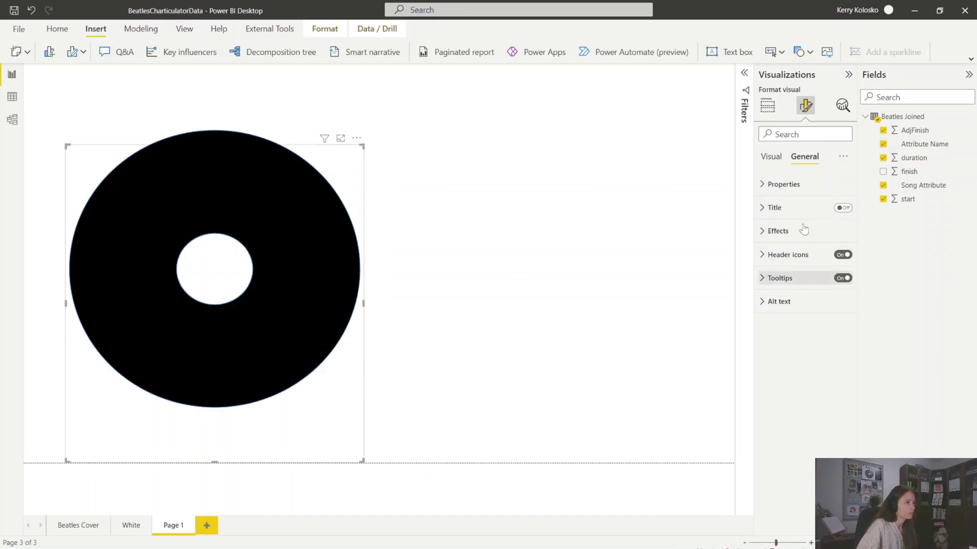
Turn off the chart visual's background effect and open the visual's additional options
left_click(776, 231)
left_click(837, 255)
left_click(763, 232)
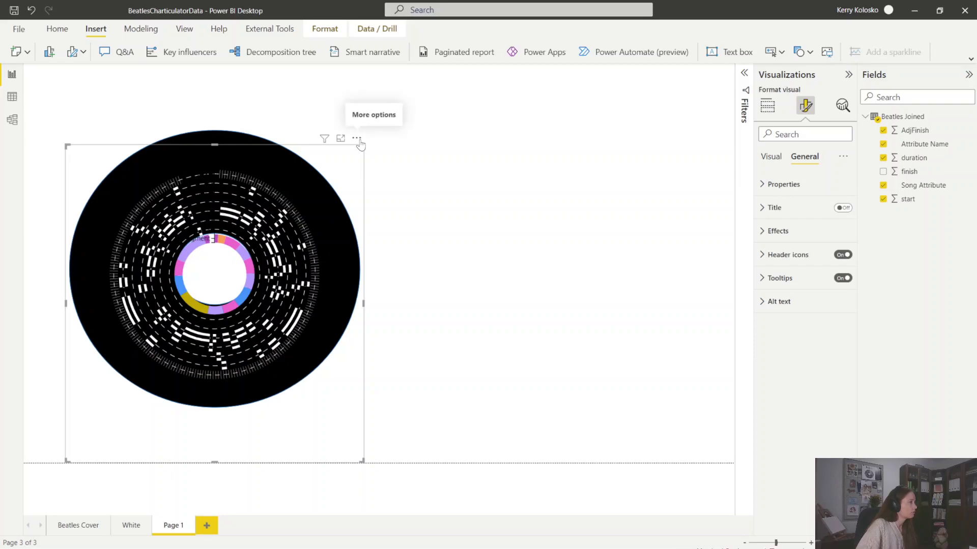
left_click(357, 138)
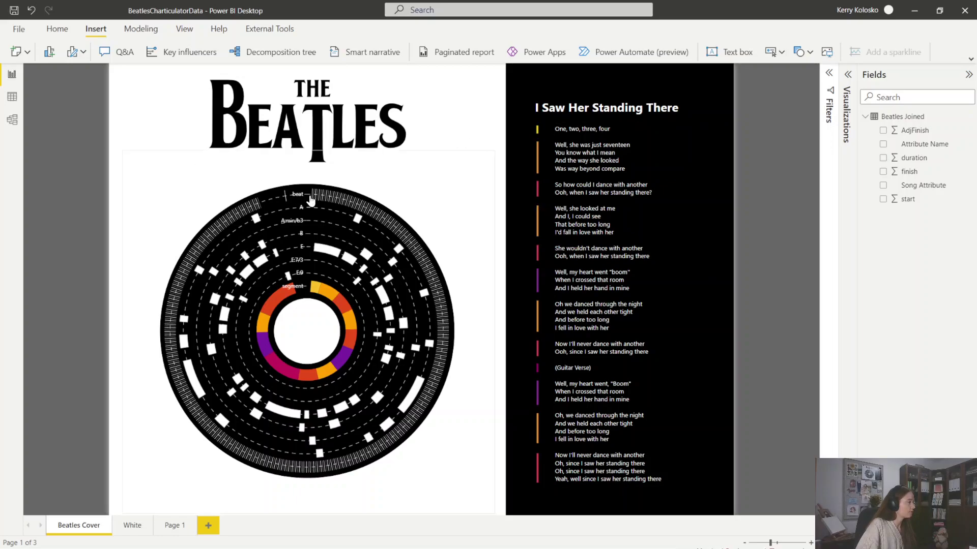
Examine the tooltips of the E chord mark and the inner segment marks on the Beatles Cover page's chart
mouse_move(334, 259)
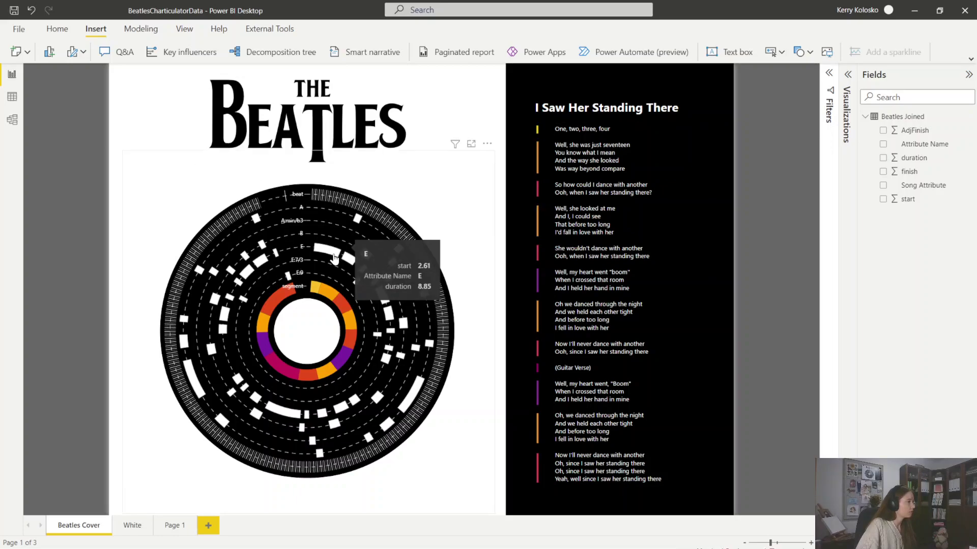
mouse_move(354, 287)
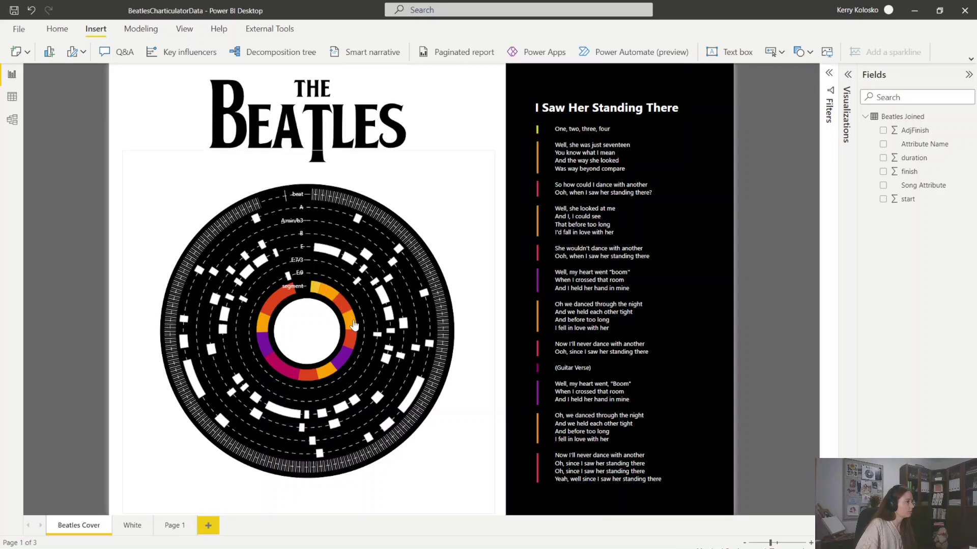
mouse_move(355, 326)
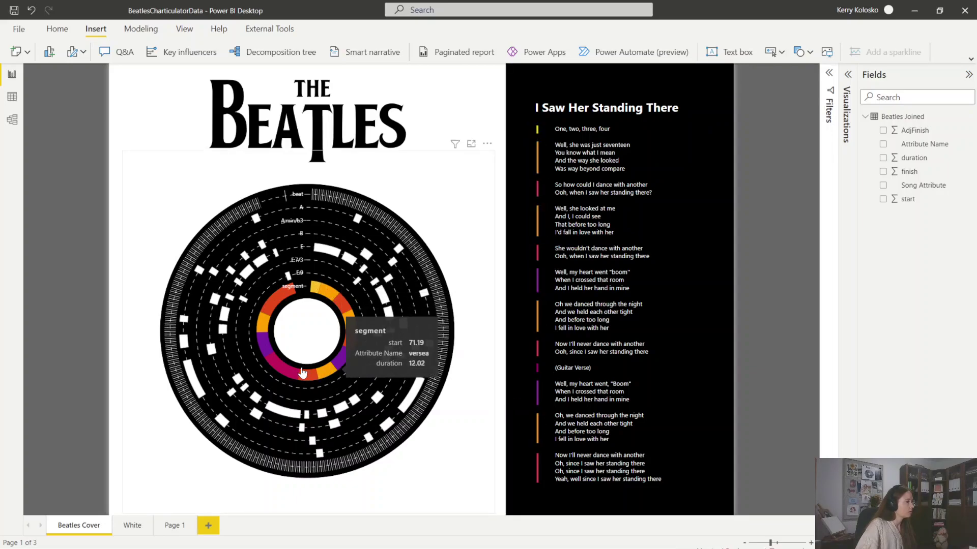